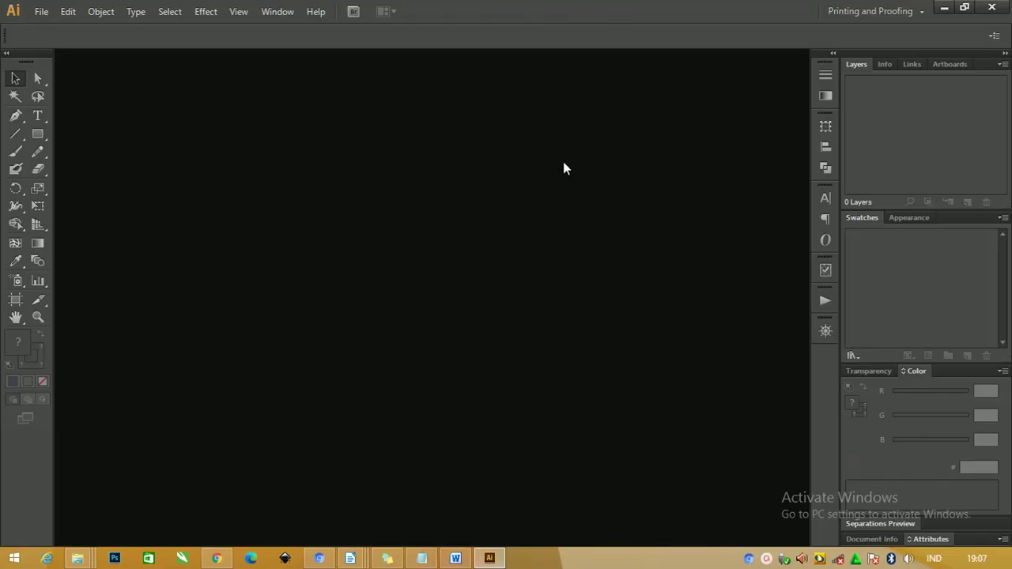
Create a new 30 × 10 cm document in centimetres named 'Banner Warung Kopi'
click(40, 13)
click(43, 28)
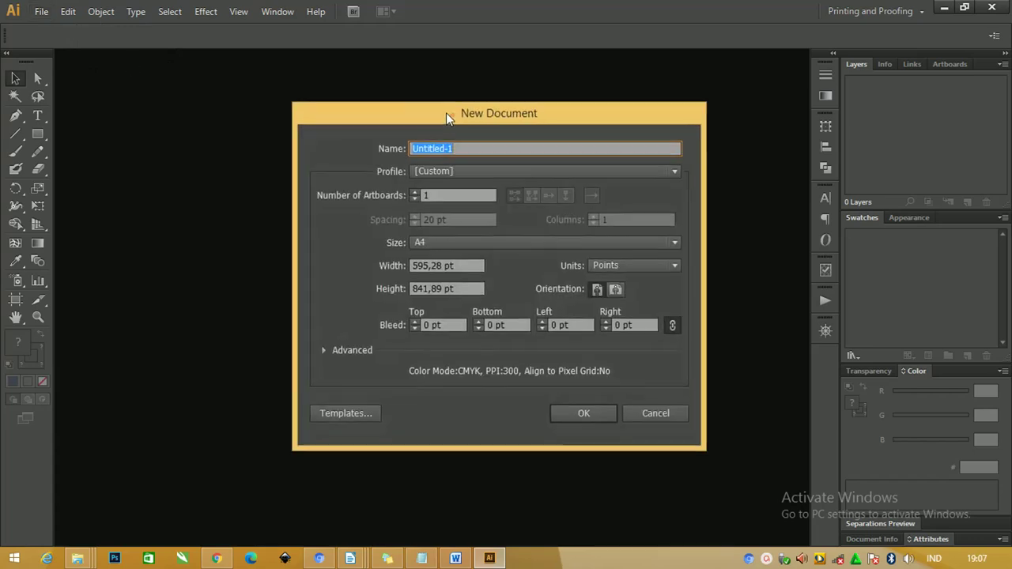
drag(446, 112, 396, 90)
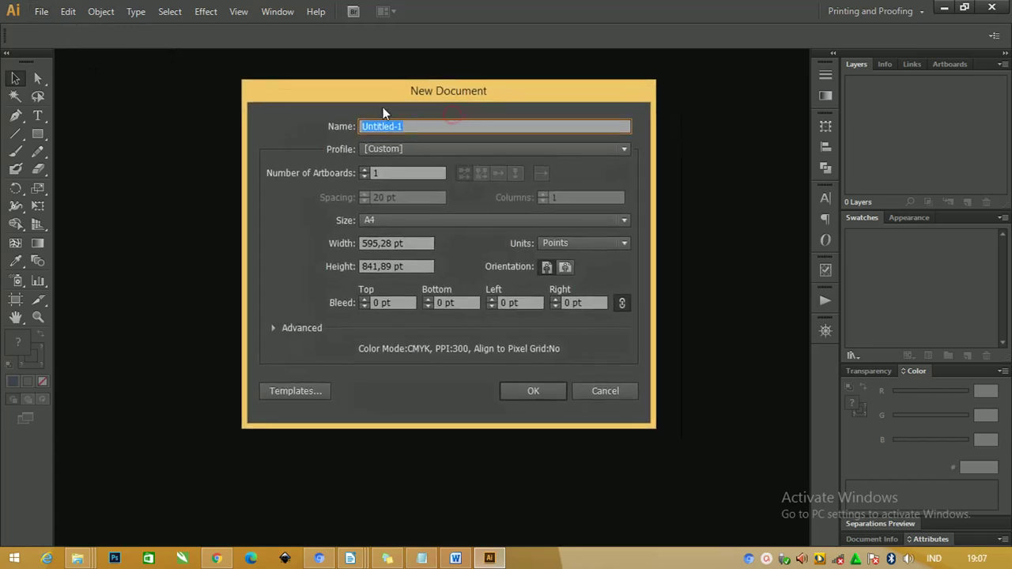
click(553, 246)
click(583, 321)
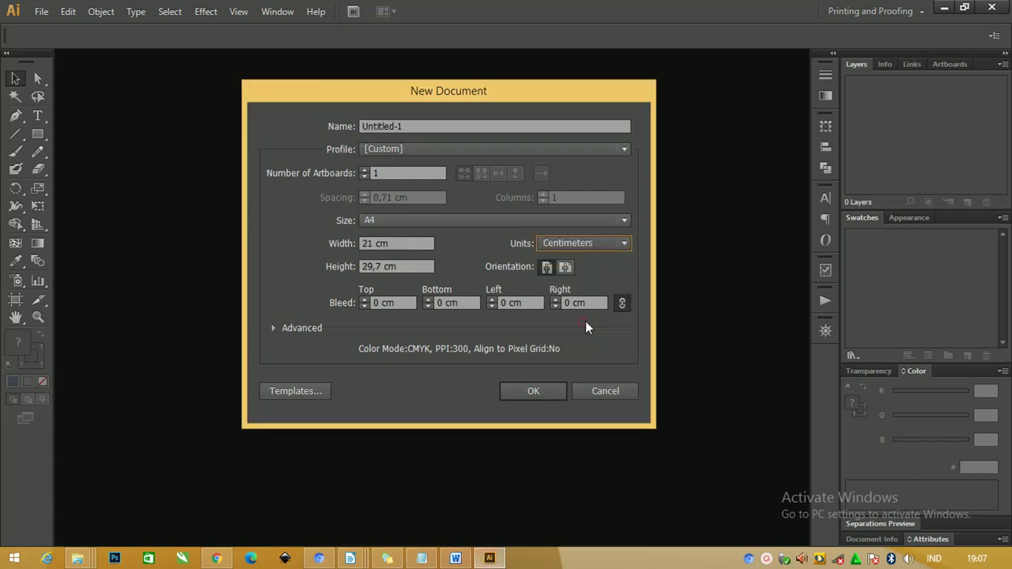
drag(407, 243, 314, 239)
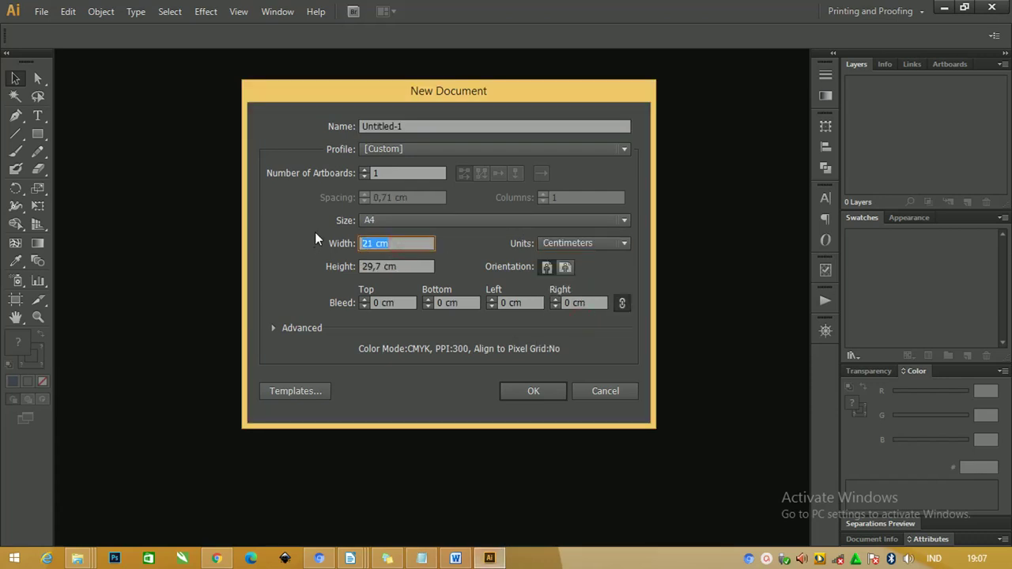
text(30)
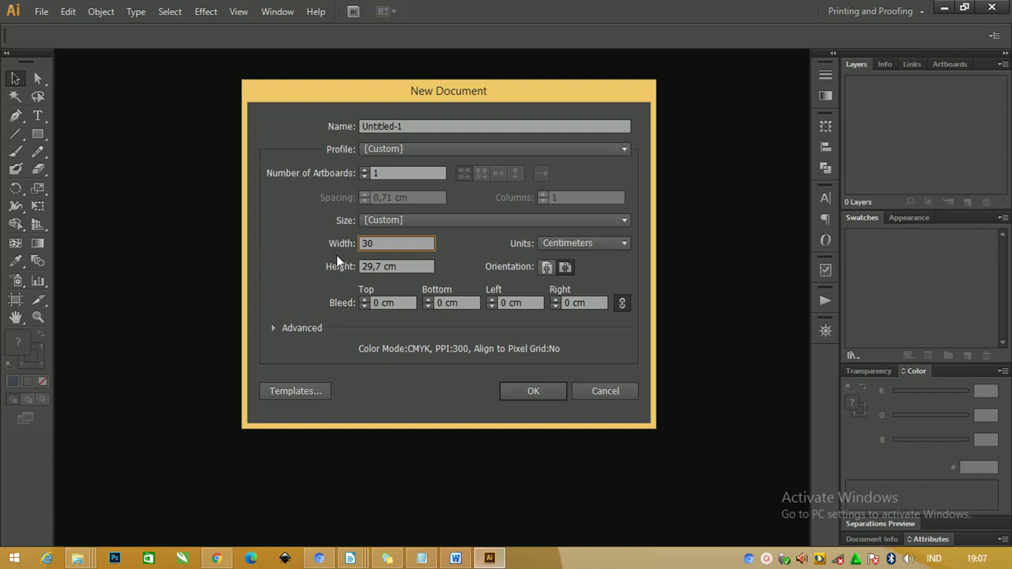
drag(407, 266, 315, 267)
text(10)
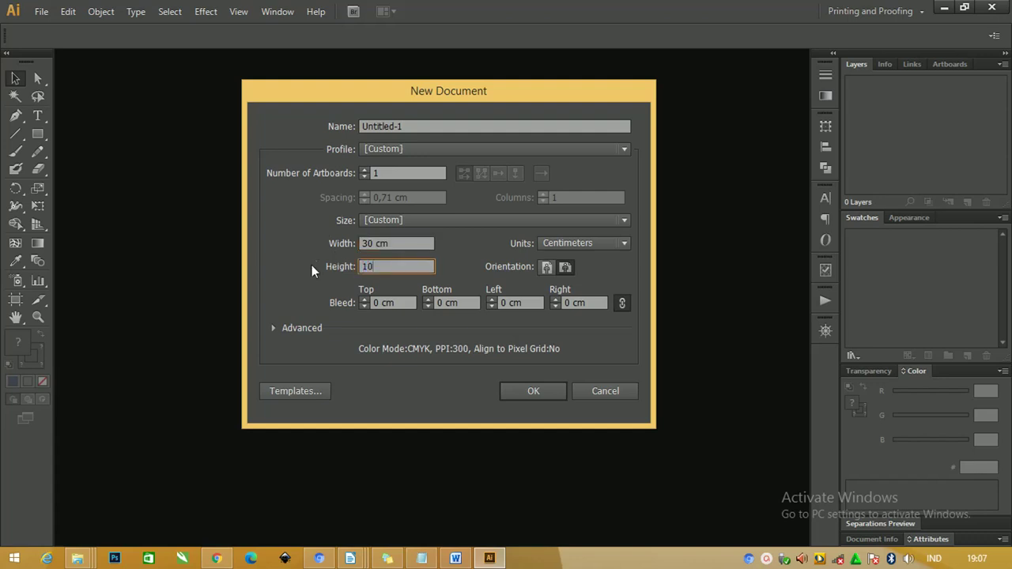
drag(439, 127, 275, 120)
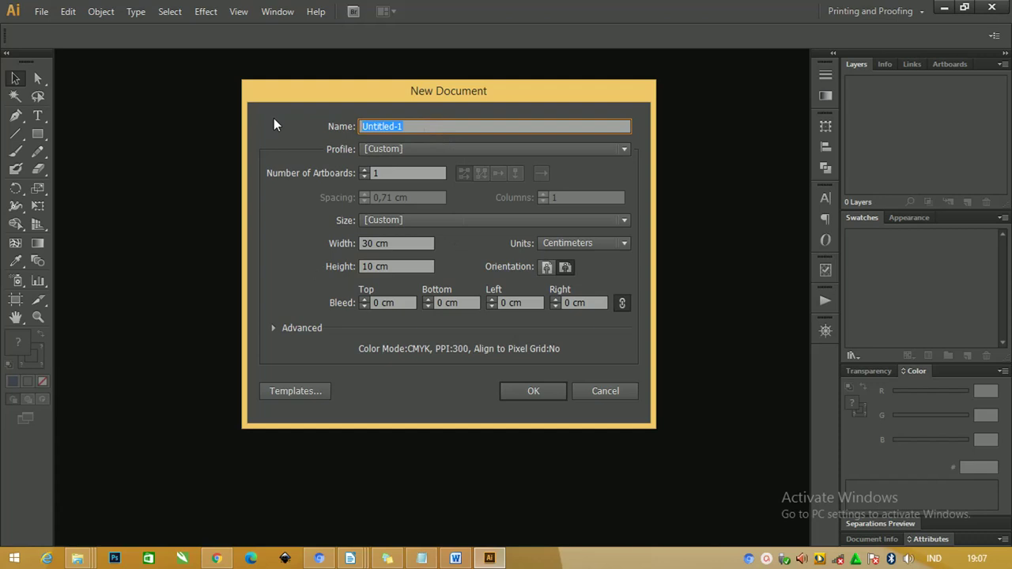
text(Banner)
text( Warung )
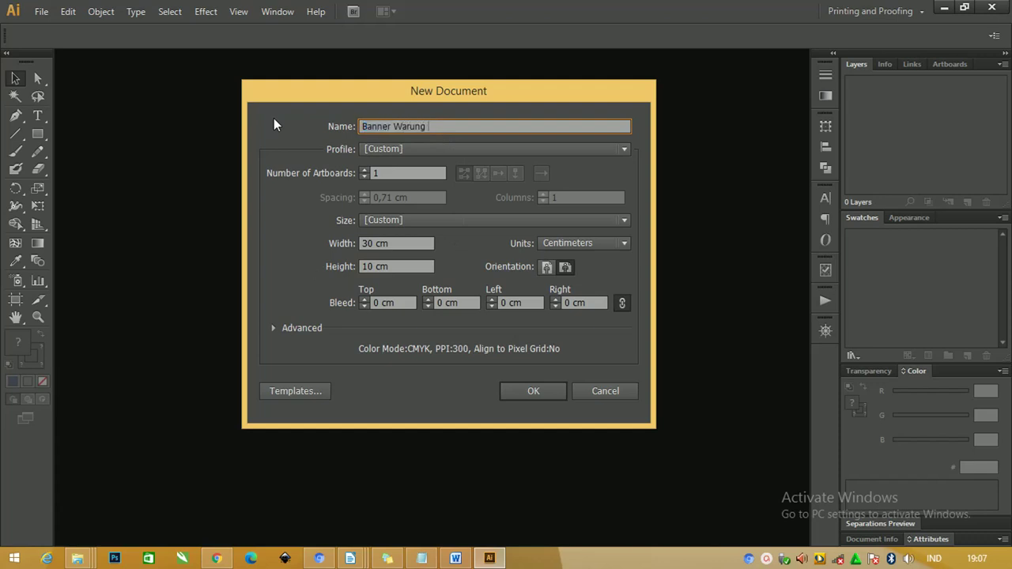
text(Kopi)
click(532, 393)
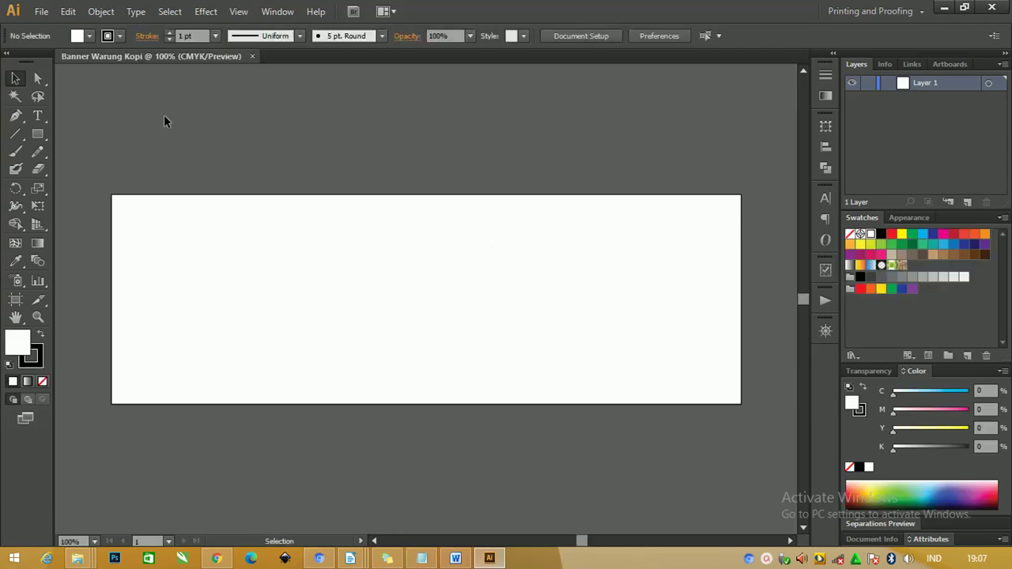
Select the coffee photo and kayu.png in the Vidio 4 folder and drag them into the banner
click(83, 559)
mouse_move(77, 559)
click(255, 479)
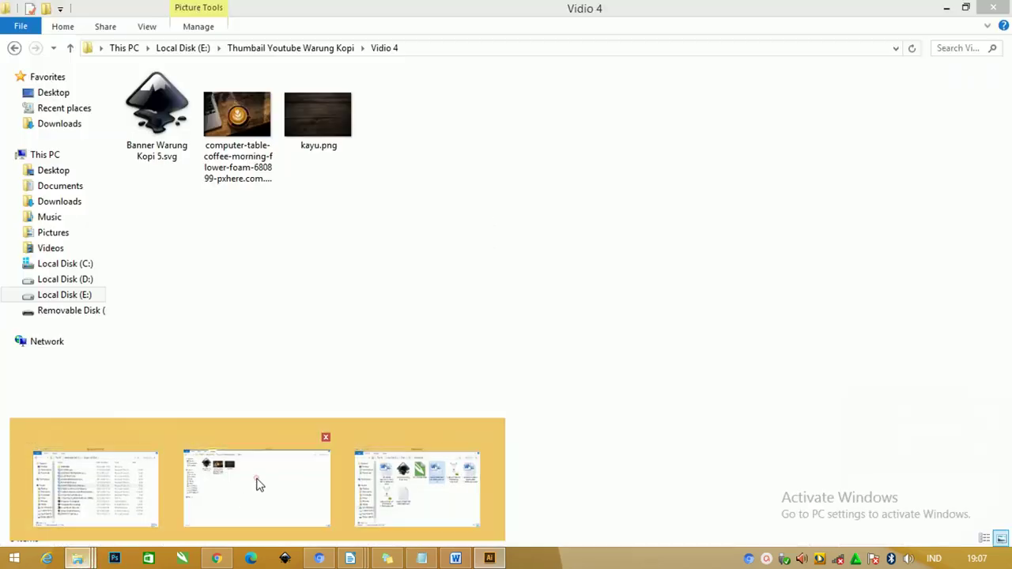
click(238, 114)
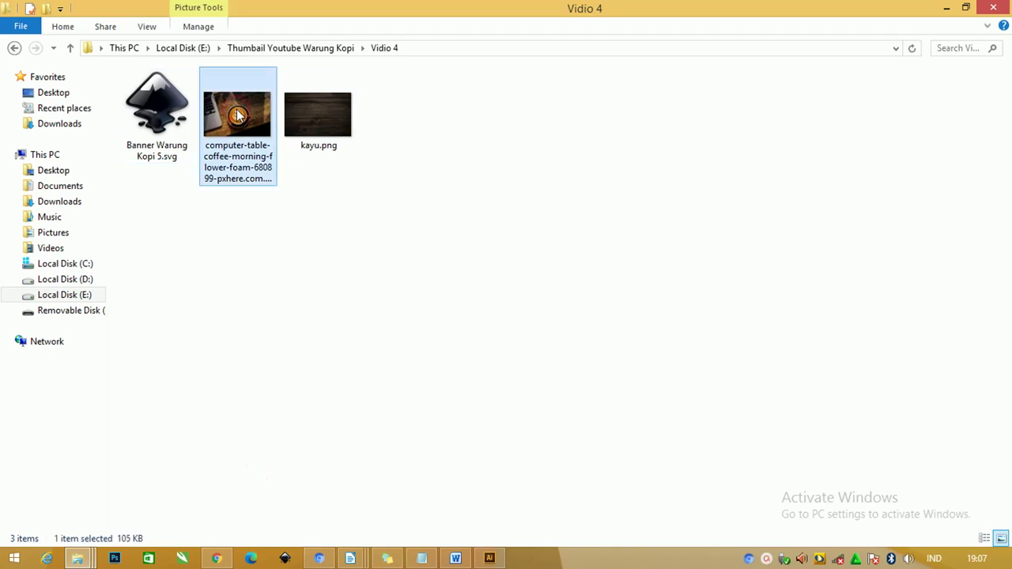
ctrl+click(289, 126)
mouse_move(289, 126)
mouse_down()
mouse_move(354, 333)
mouse_move(487, 422)
mouse_move(521, 483)
mouse_move(500, 555)
mouse_move(435, 305)
mouse_move(424, 297)
mouse_up()
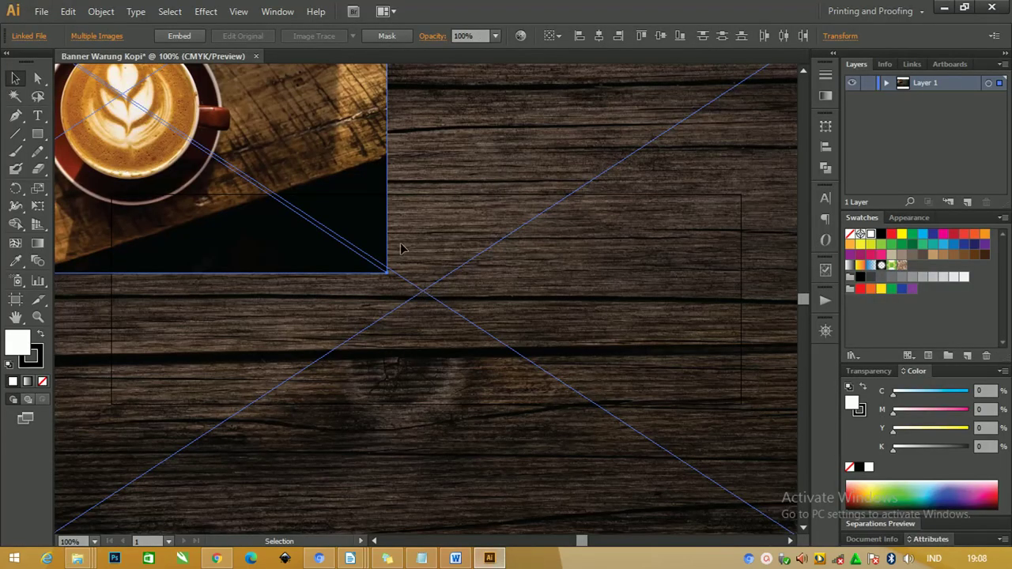
Hide the coffee photo in Layer 1 and select the kayu.png wood image
key(ctrl+minus)
key(ctrl+minus)
key(ctrl+minus)
key(ctrl+minus)
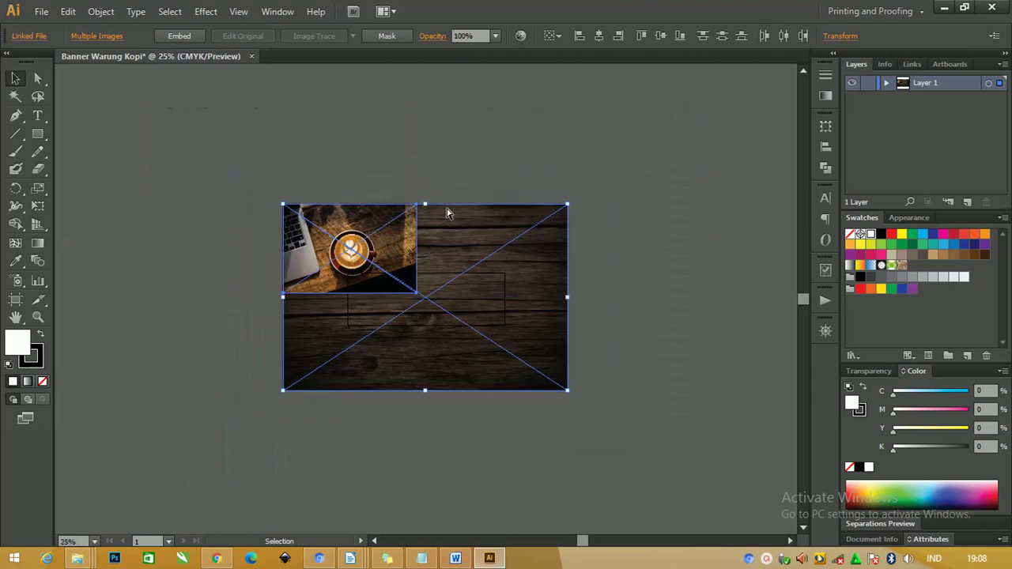
click(424, 157)
click(380, 236)
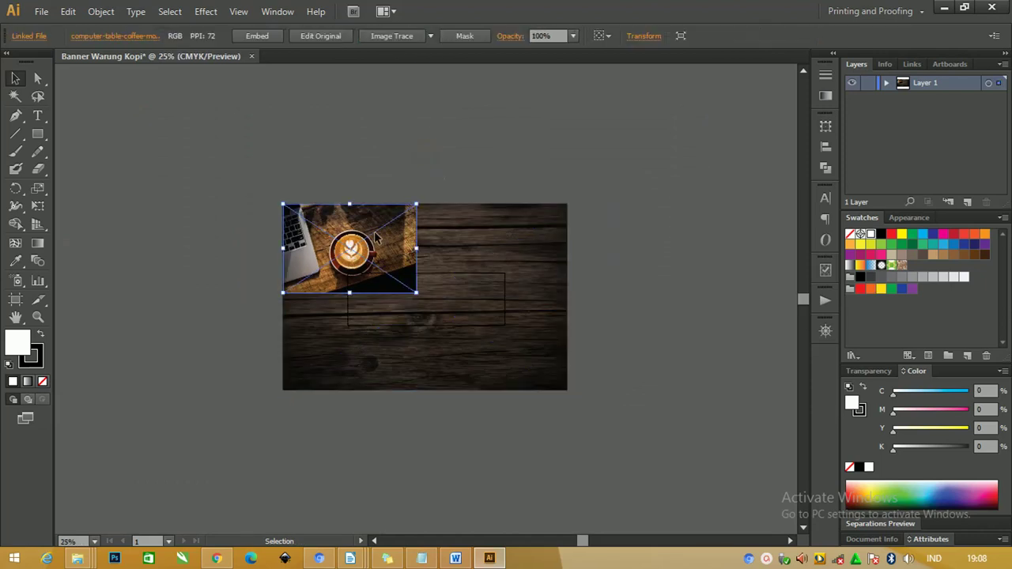
click(886, 83)
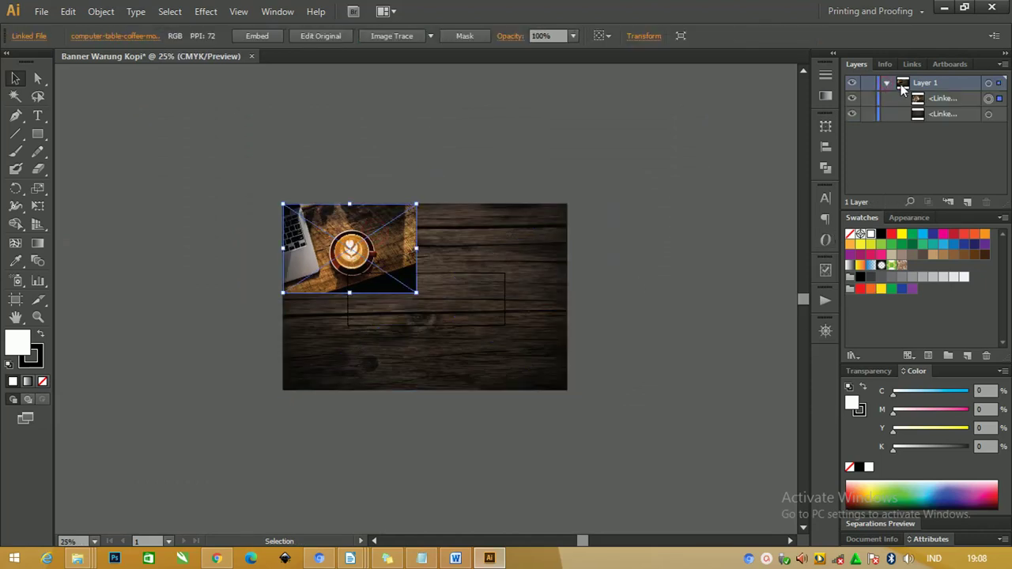
click(851, 98)
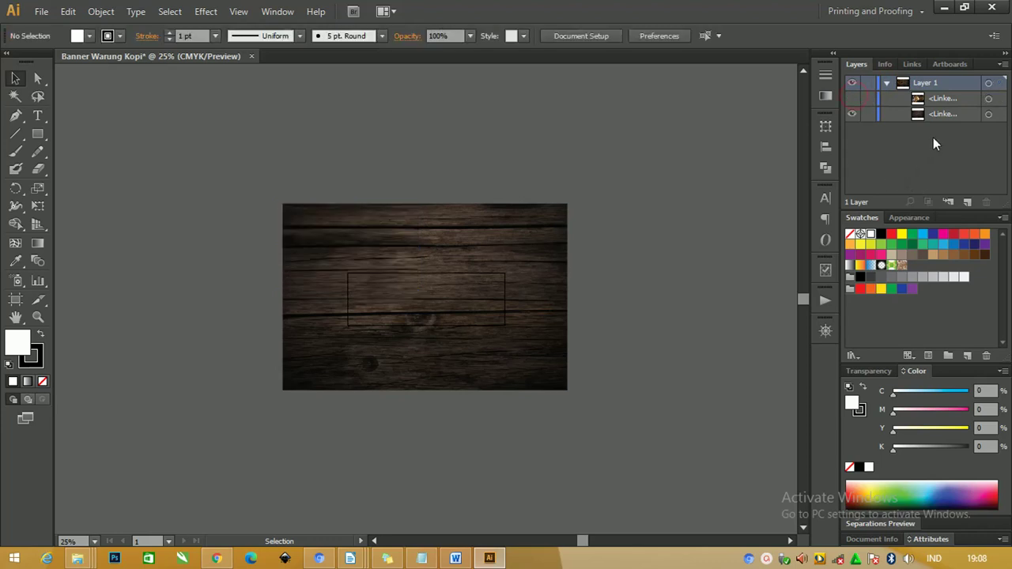
click(987, 115)
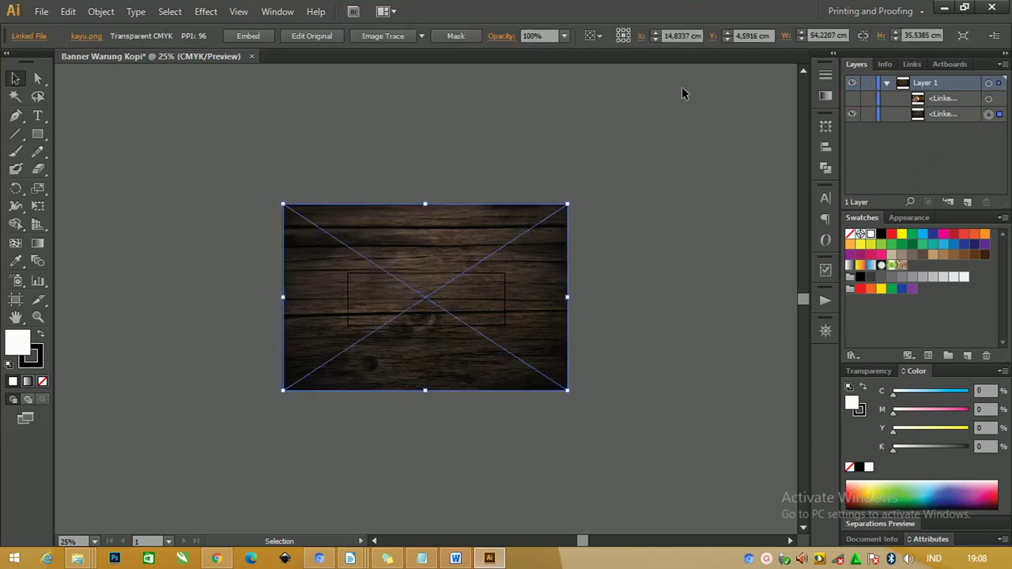
Scale the wood texture proportionally to 30 cm wide
click(865, 36)
click(822, 36)
text(30)
key(Return)
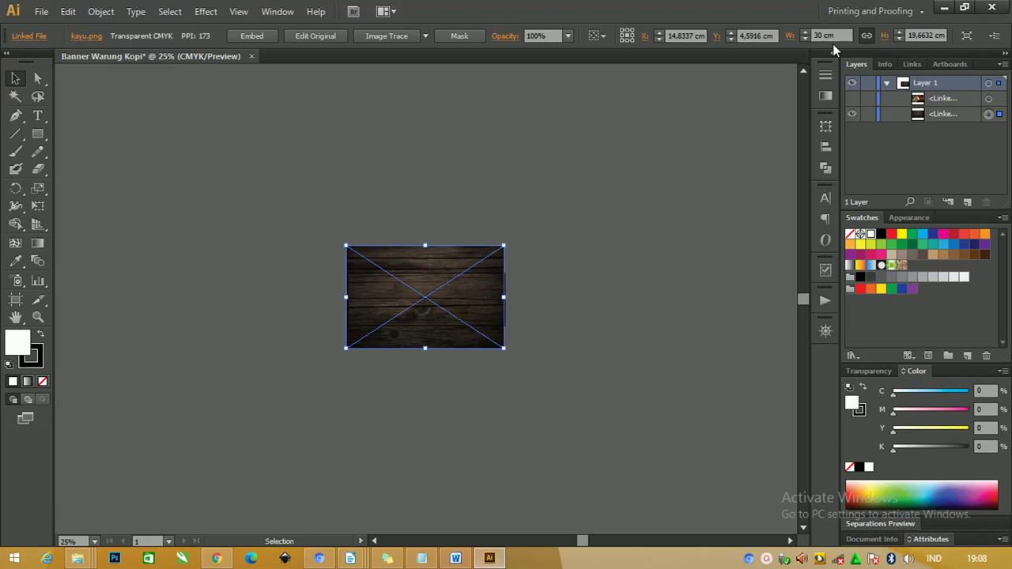
Centre the wood image horizontally relative to the artboard
key(z)
drag(280, 219, 614, 403)
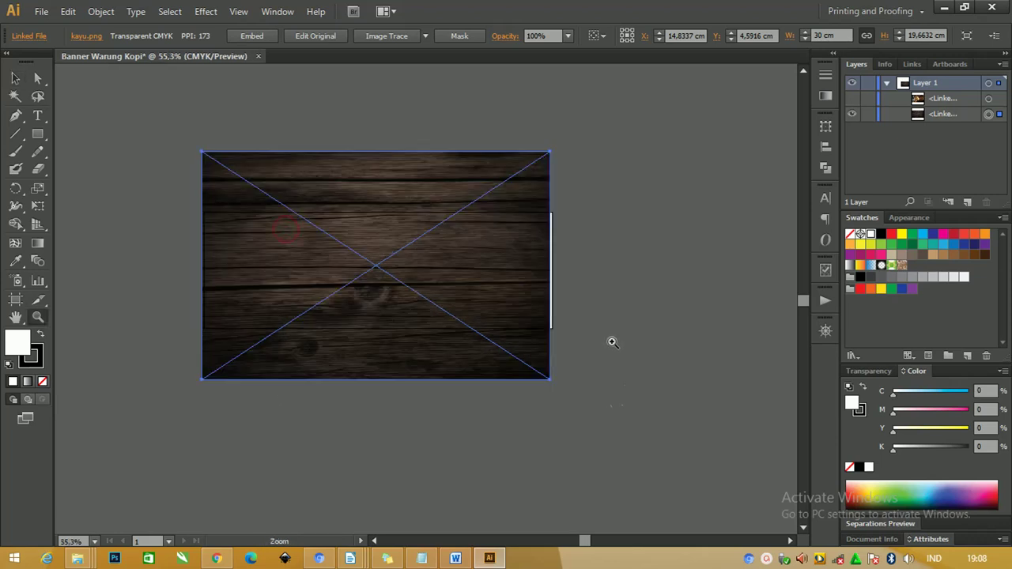
click(15, 79)
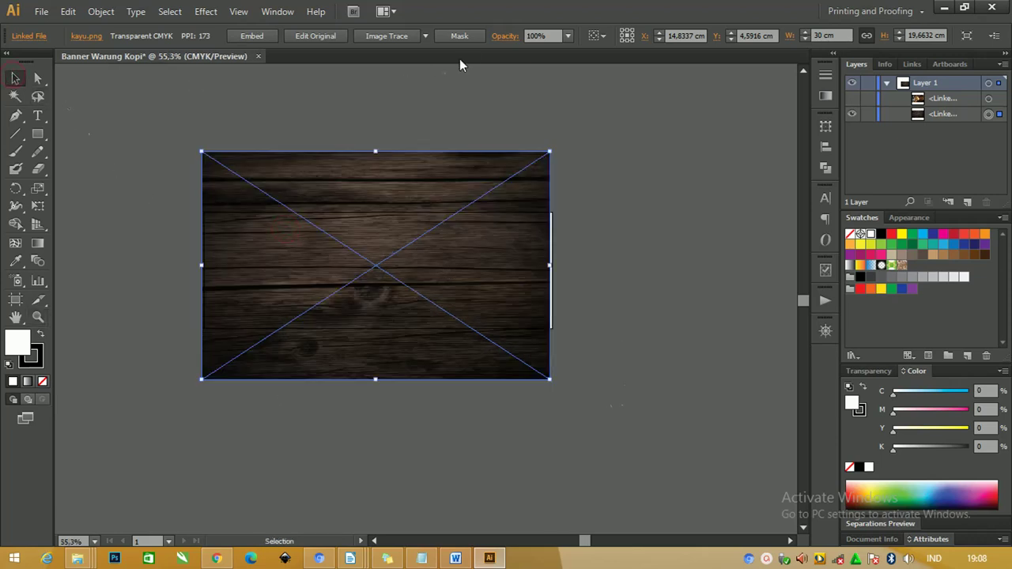
click(631, 39)
click(612, 81)
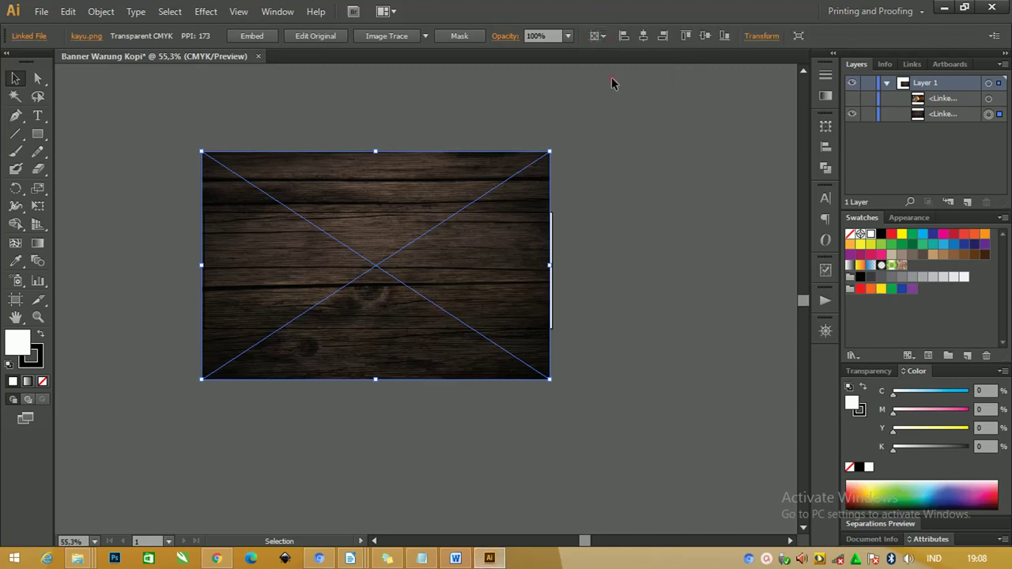
click(644, 36)
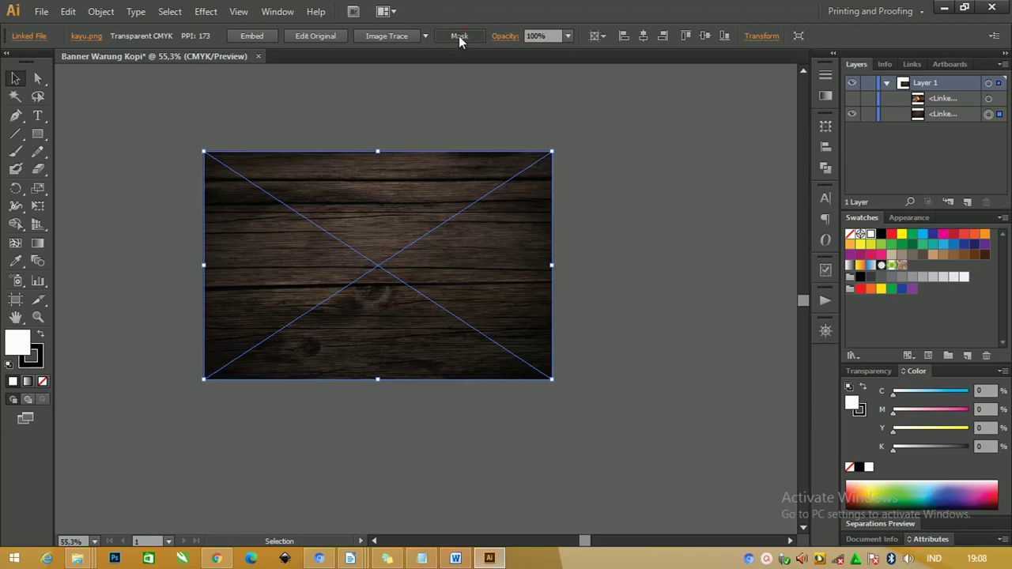
Add a clipping mask to the wood image and select its corner with Direct Selection
click(459, 36)
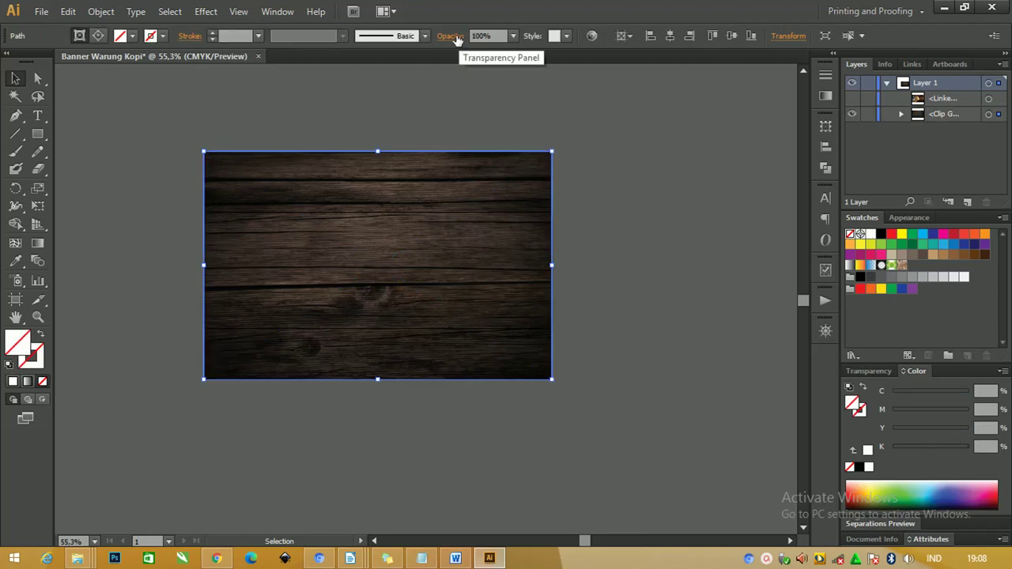
click(38, 78)
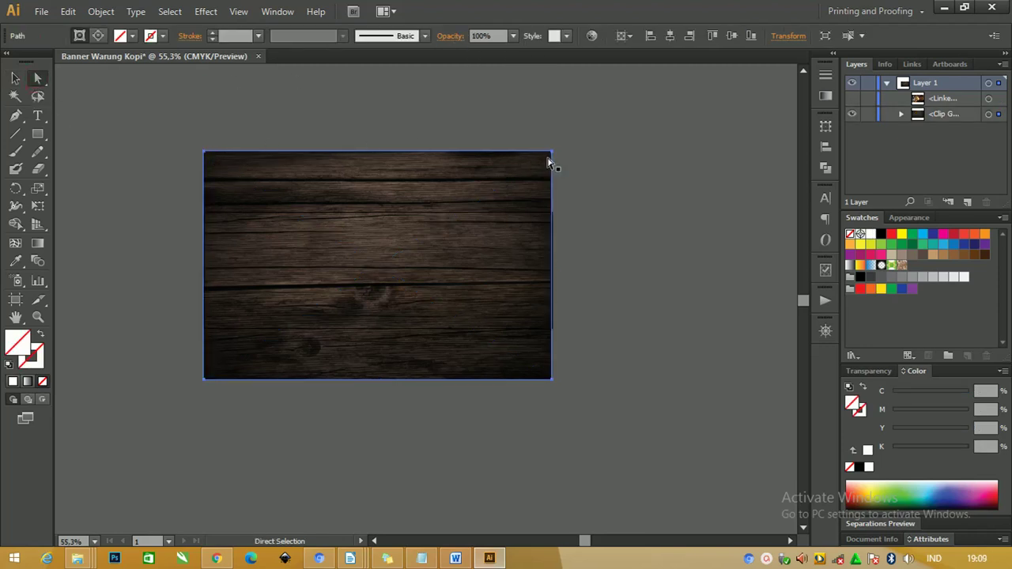
mouse_move(237, 163)
mouse_down()
mouse_move(400, 164)
mouse_move(488, 189)
mouse_up()
key(z)
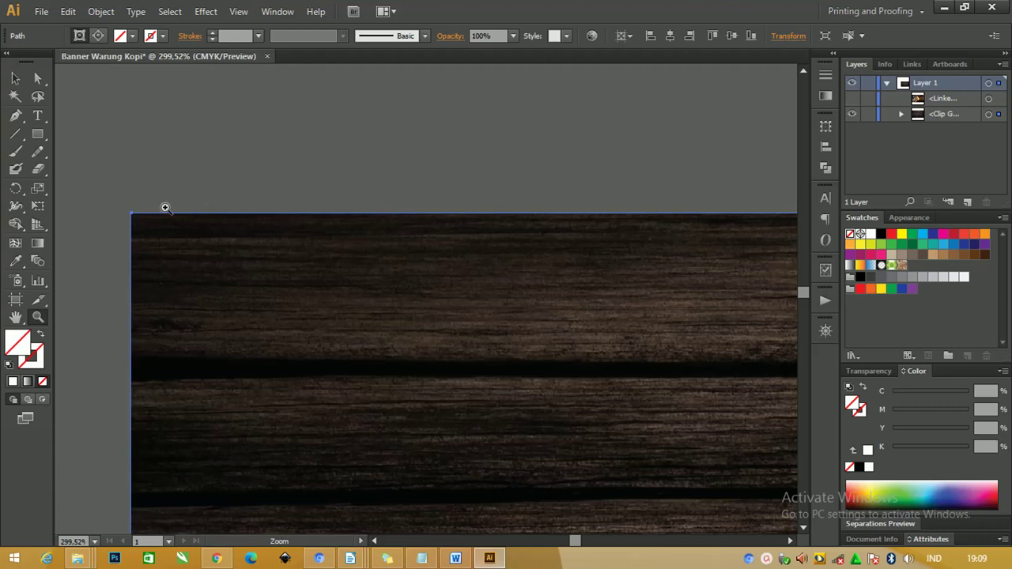
key(ctrl+minus)
key(ctrl+minus)
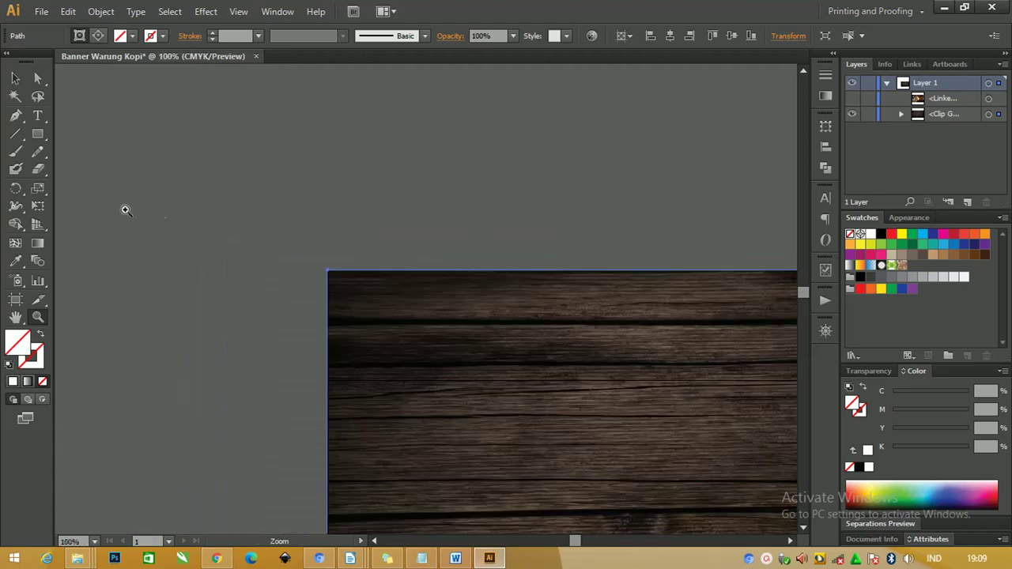
mouse_move(397, 269)
mouse_down()
mouse_move(307, 188)
mouse_move(203, 185)
mouse_move(211, 181)
mouse_up()
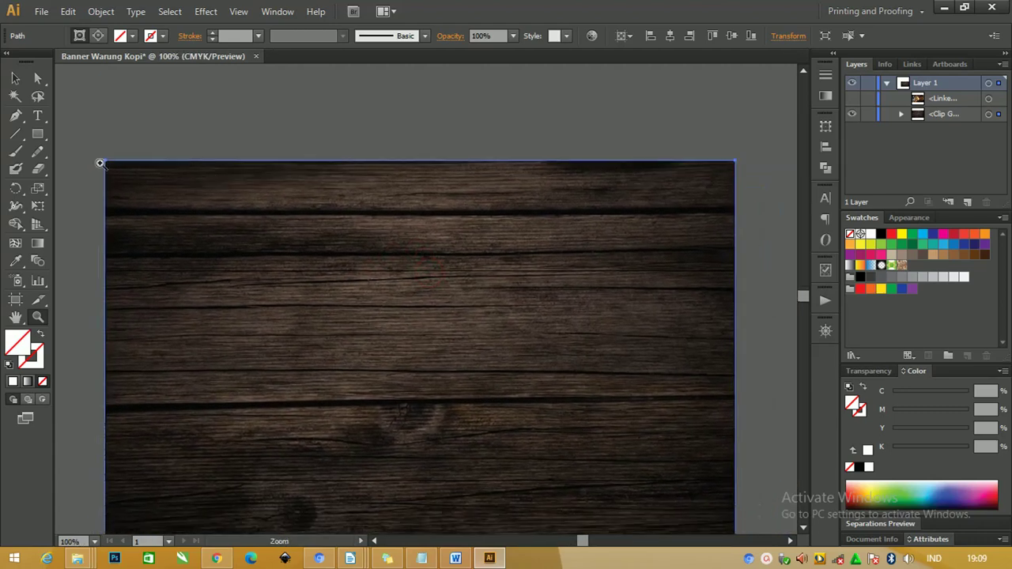
click(37, 77)
drag(103, 151, 156, 194)
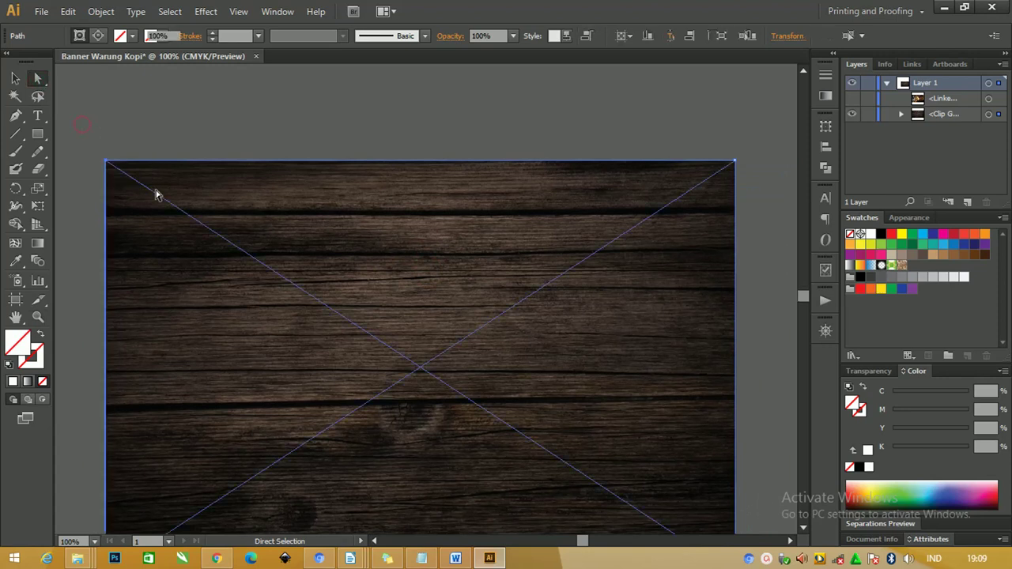
click(112, 121)
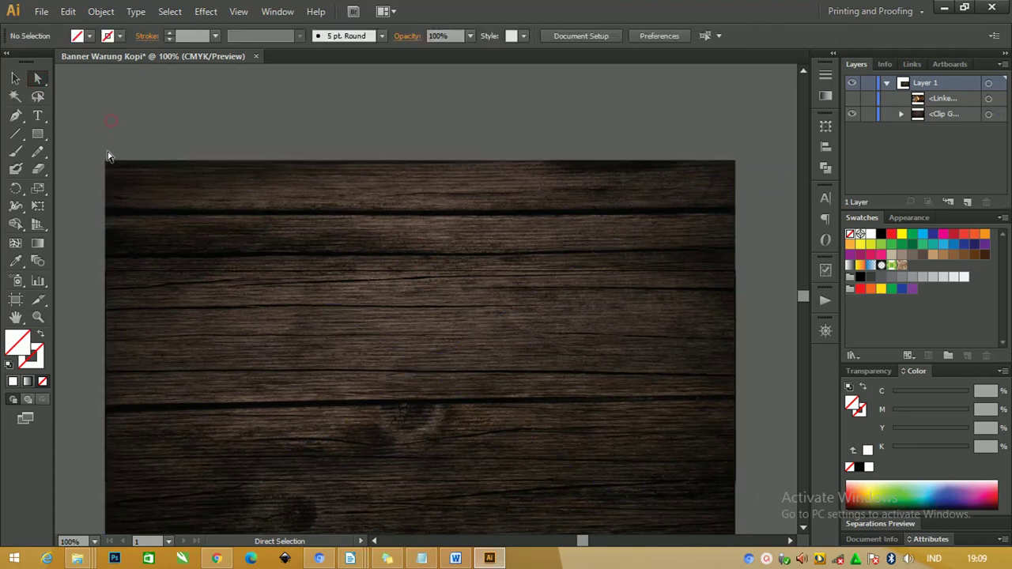
click(109, 165)
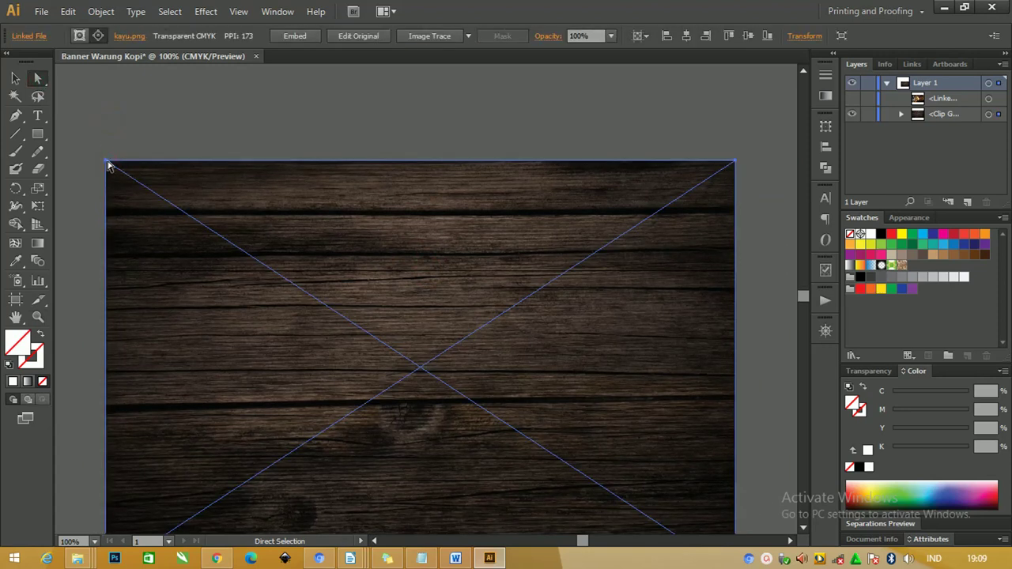
click(109, 164)
click(109, 165)
Drag the mask's top anchors down to the banner's top edge
click(736, 164)
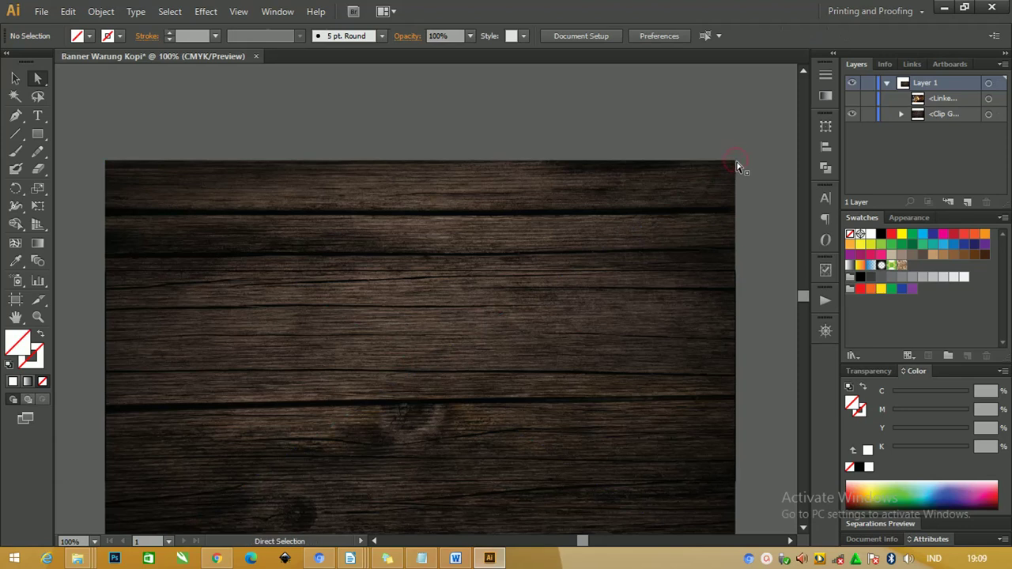
click(737, 163)
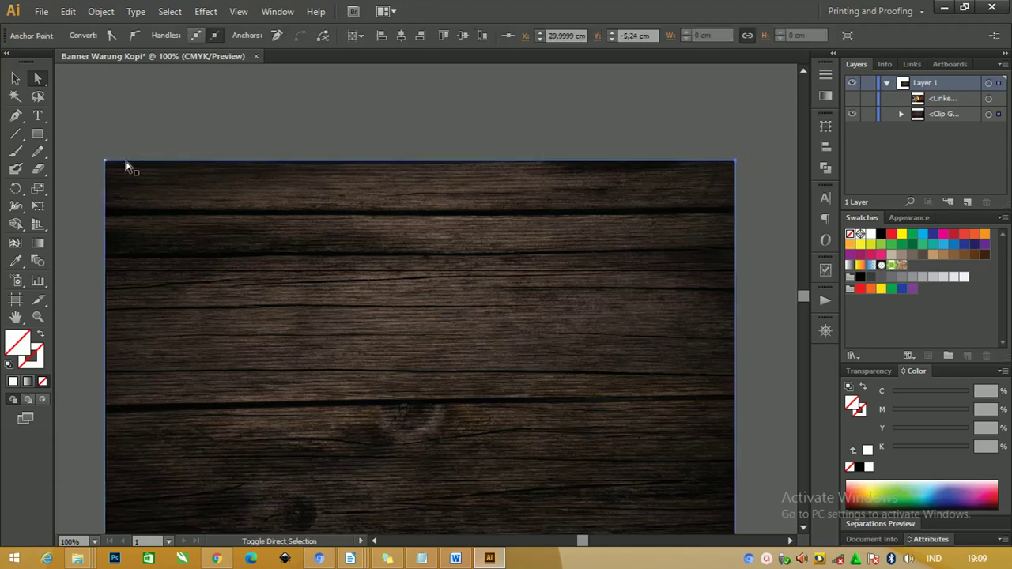
key(ctrl)
shift+click(106, 163)
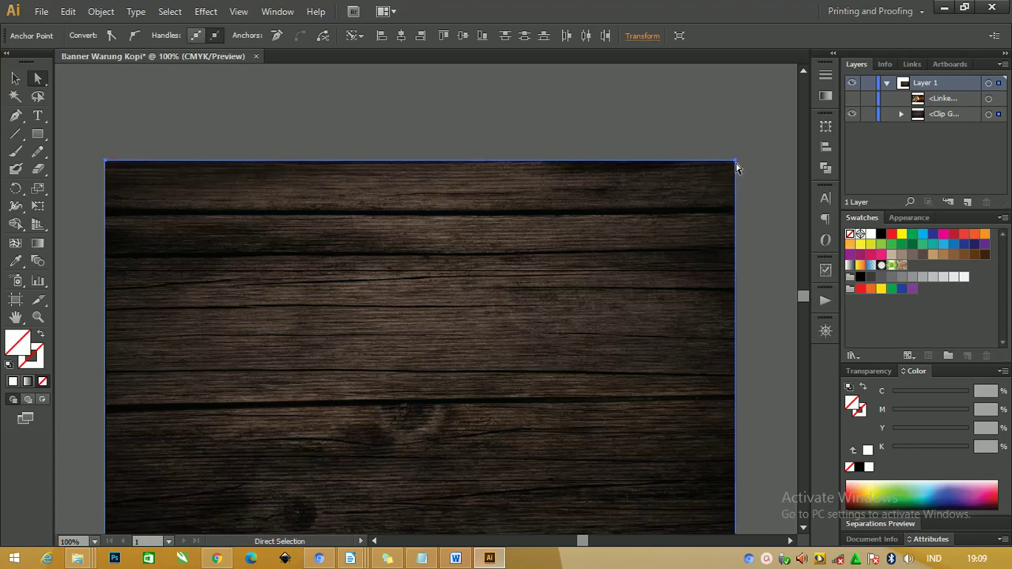
drag(735, 166, 737, 355)
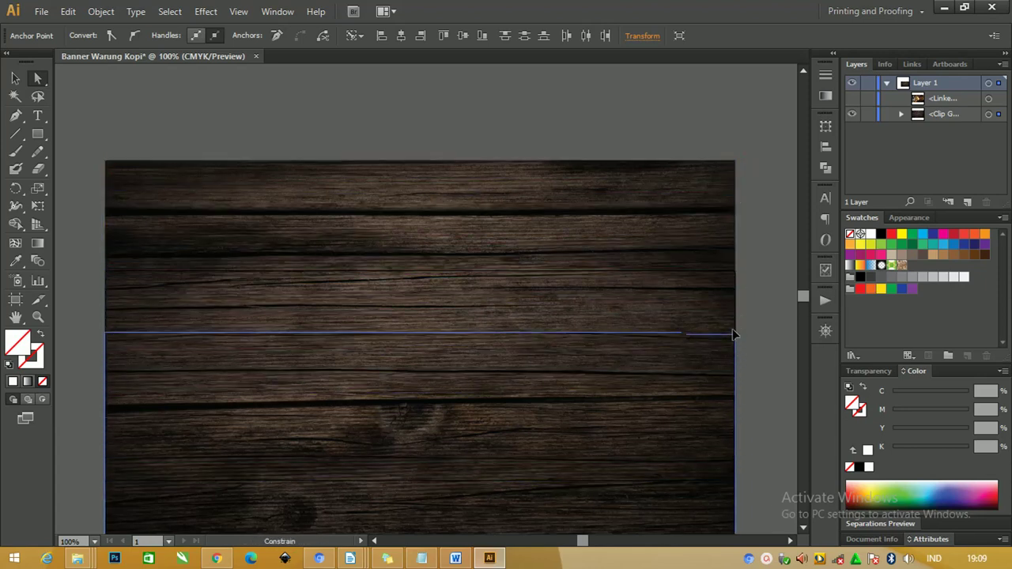
drag(737, 356, 735, 277)
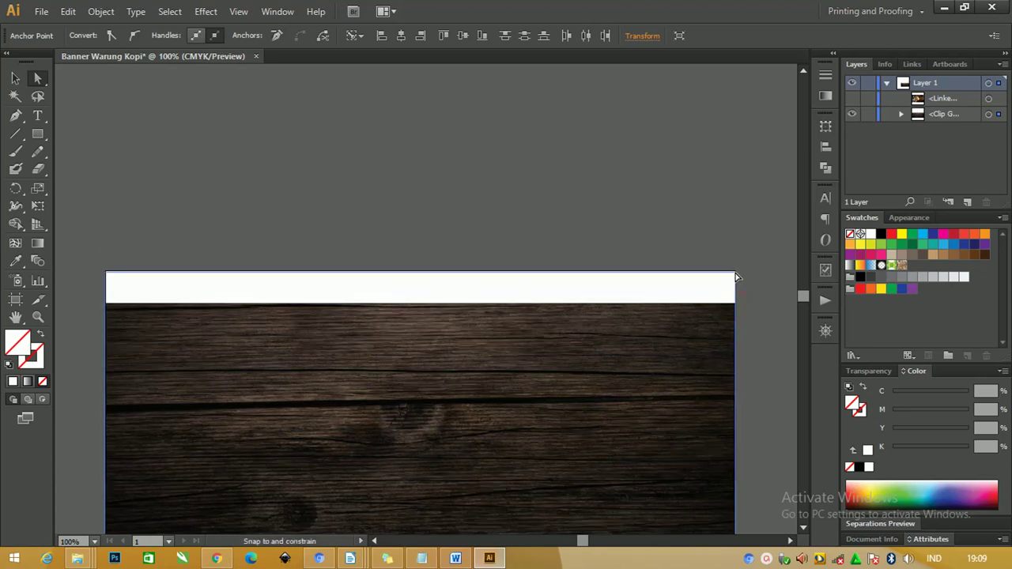
drag(735, 276, 734, 276)
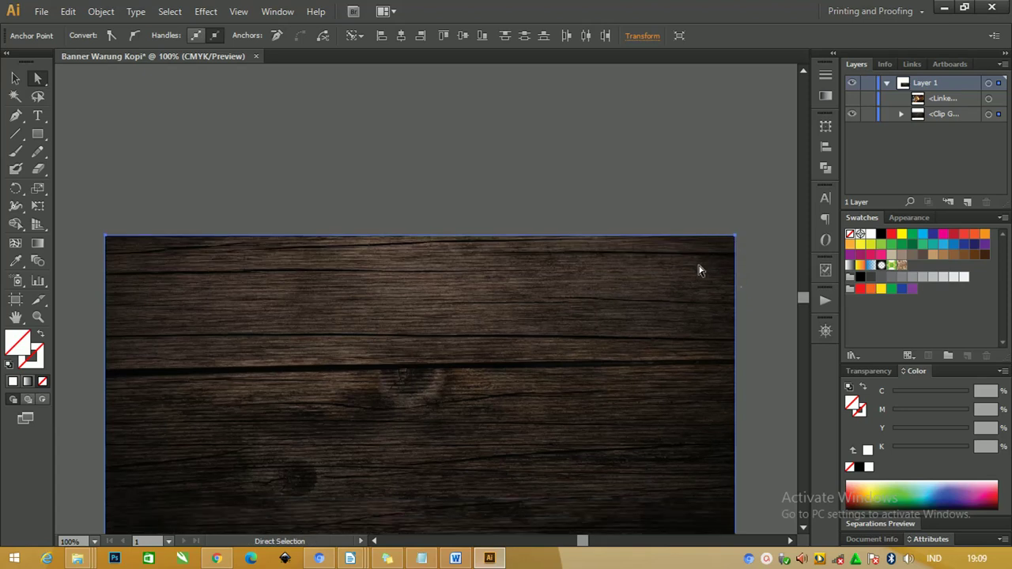
Raise the mask's bottom anchors to the banner's bottom edge and deselect
scroll(703, 284, down, 4)
click(735, 449)
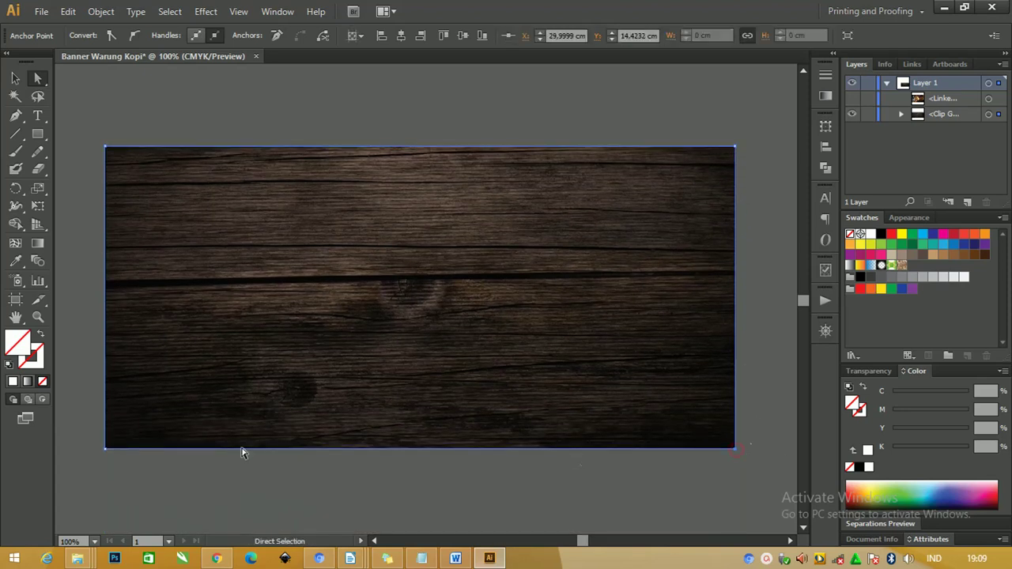
shift+click(105, 448)
mouse_move(735, 449)
mouse_down()
mouse_move(738, 275)
mouse_move(712, 181)
mouse_move(718, 400)
mouse_move(727, 298)
mouse_move(735, 360)
mouse_up()
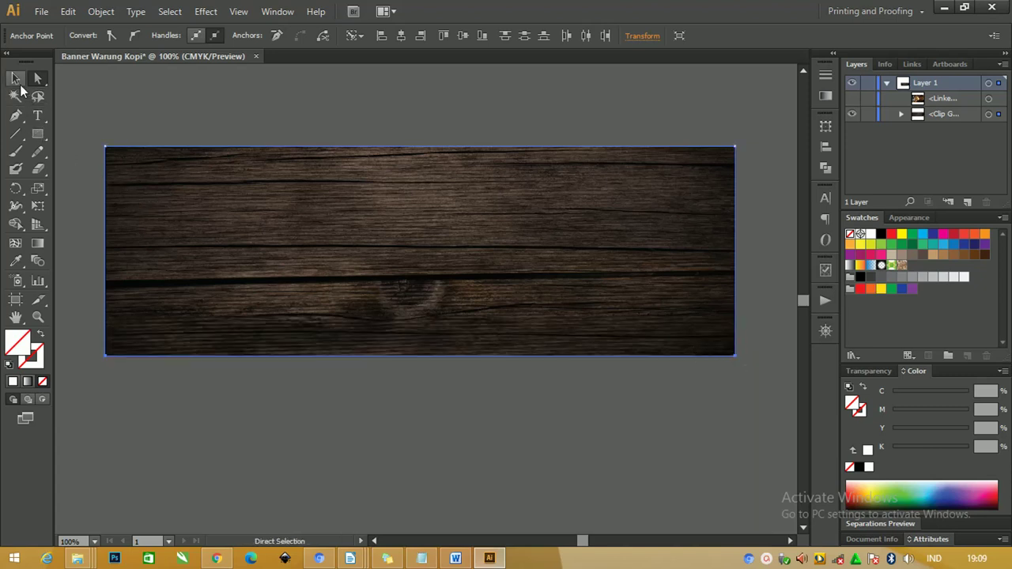
click(15, 78)
click(107, 113)
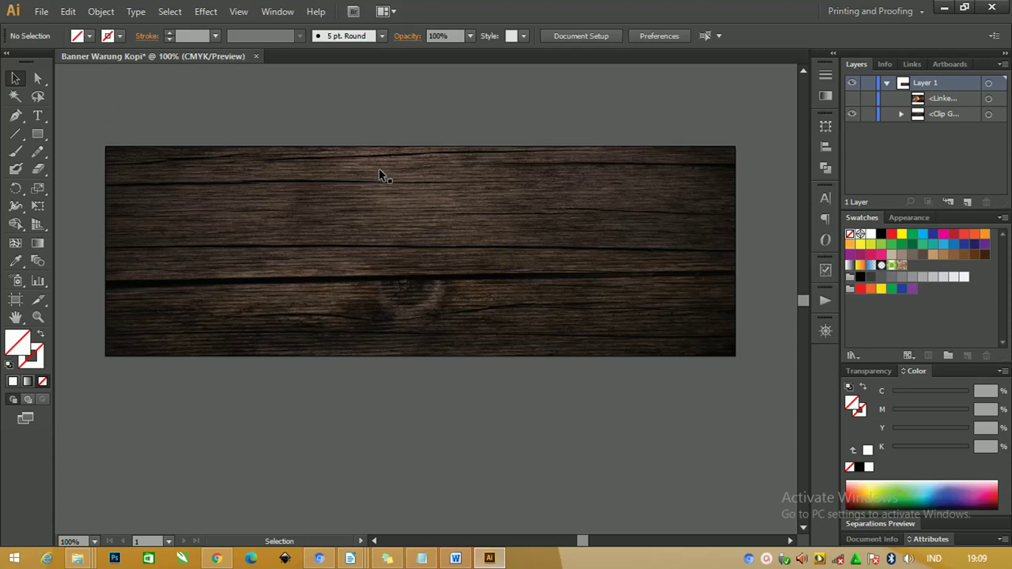
key(ctrl+minus)
key(ctrl+minus)
key(ctrl+minus)
key(ctrl+plus)
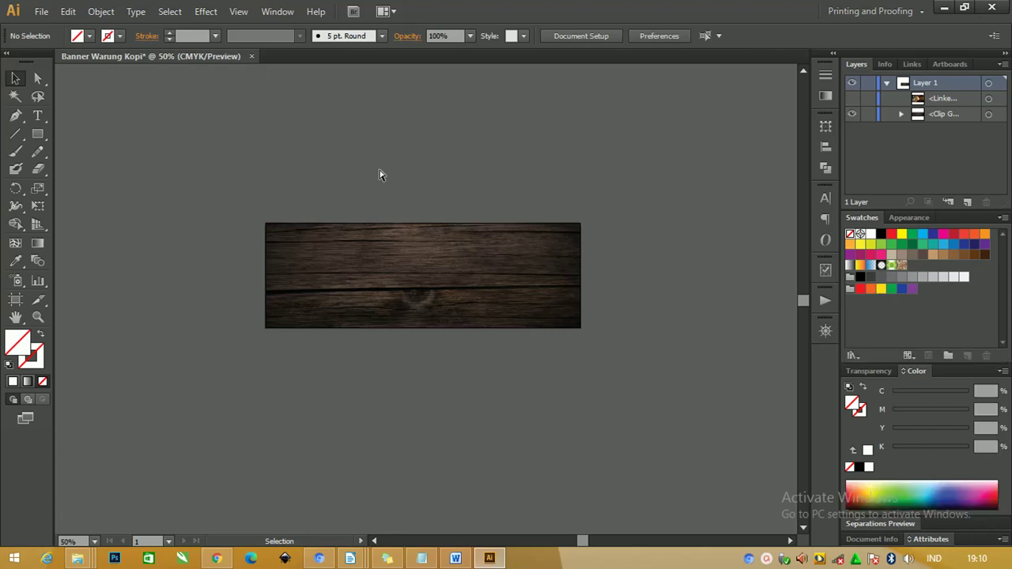
drag(433, 244, 401, 247)
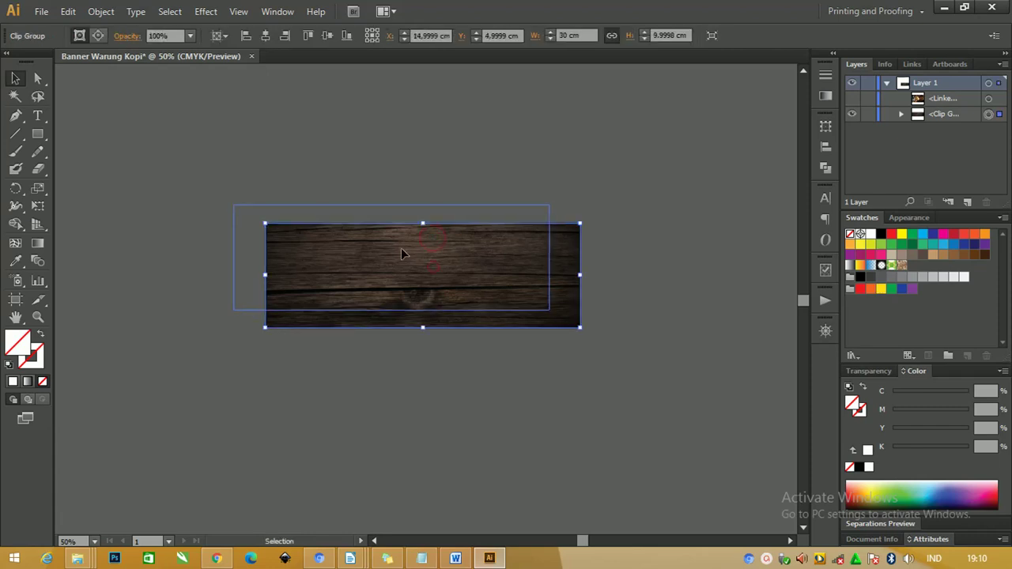
key(ctrl+z)
click(611, 162)
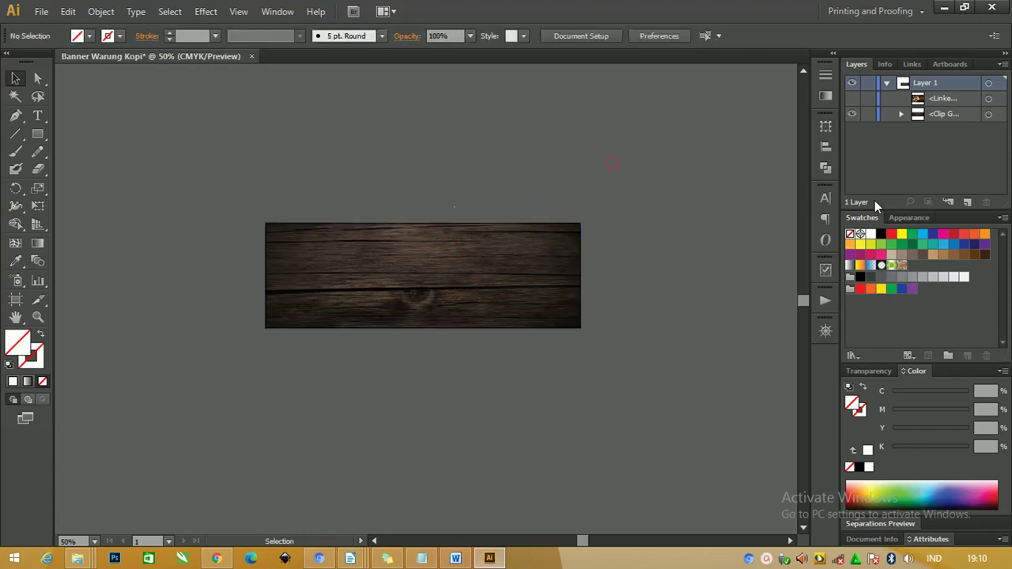
Duplicate the wood banner above itself, release the copy's clipping mask and delete its photo
click(393, 254)
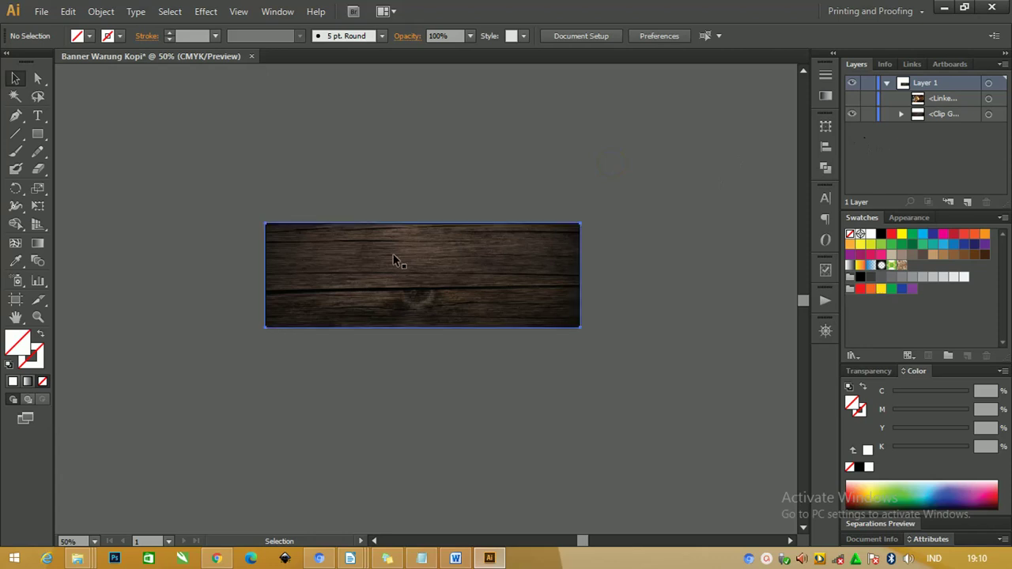
key(ctrl+minus)
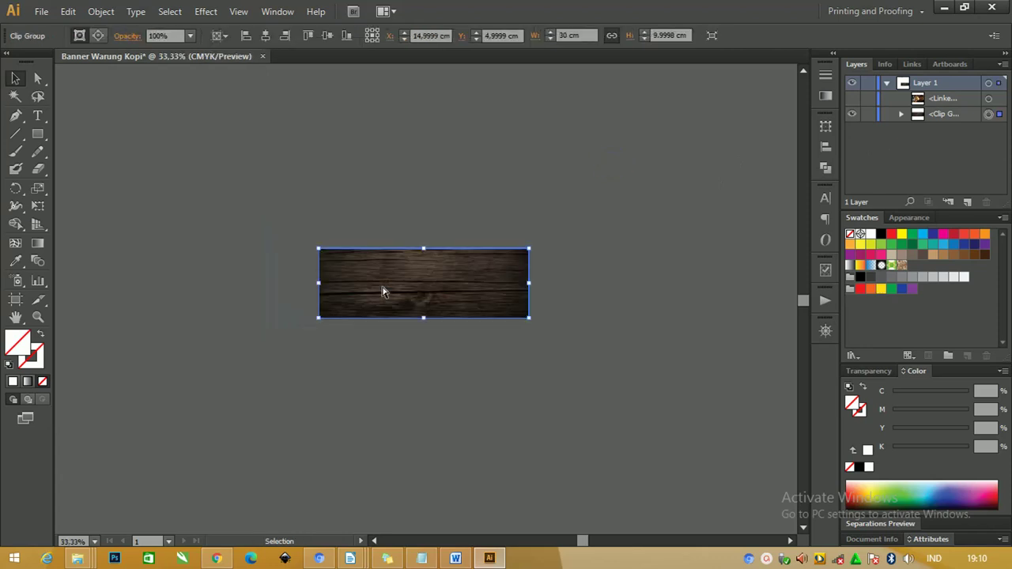
drag(384, 223, 337, 218)
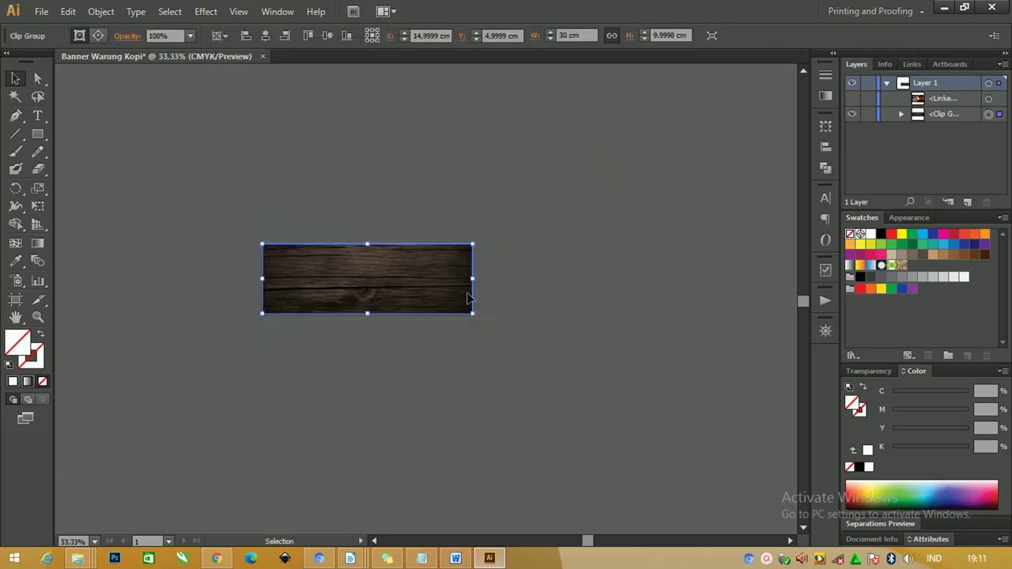
key(ctrl)
key(ctrl)
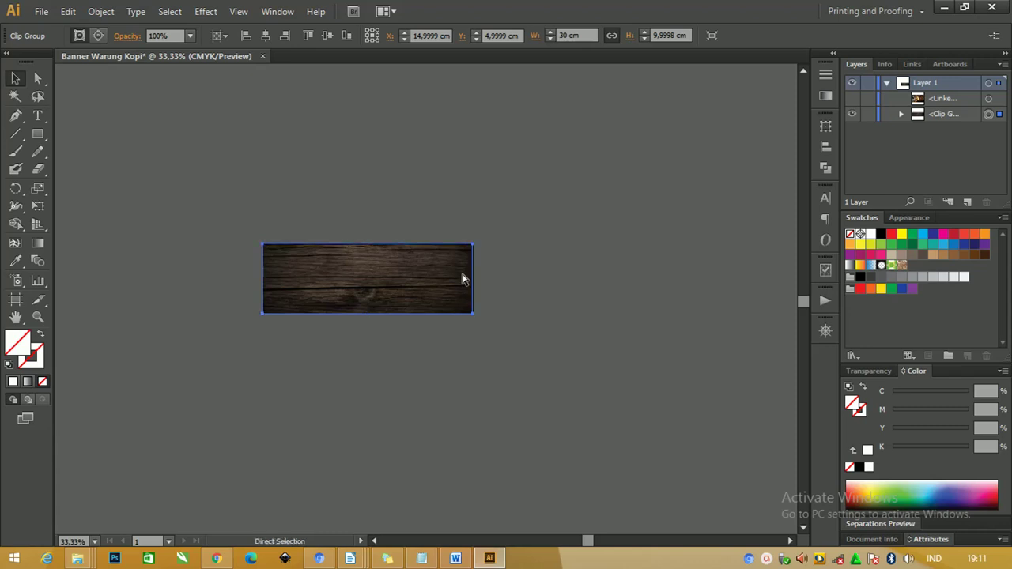
drag(364, 277, 462, 186)
right_click(461, 185)
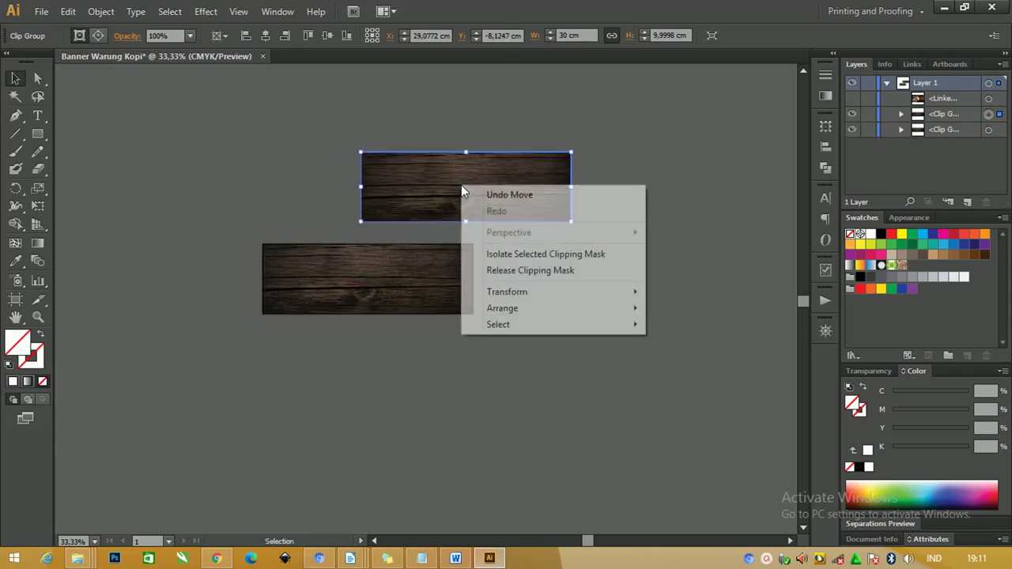
click(531, 271)
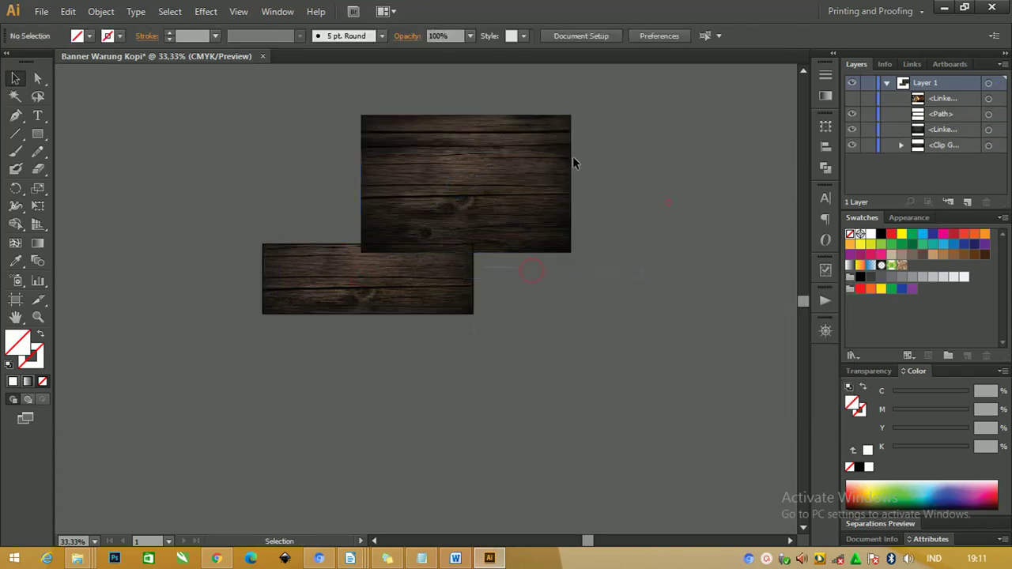
key(Delete)
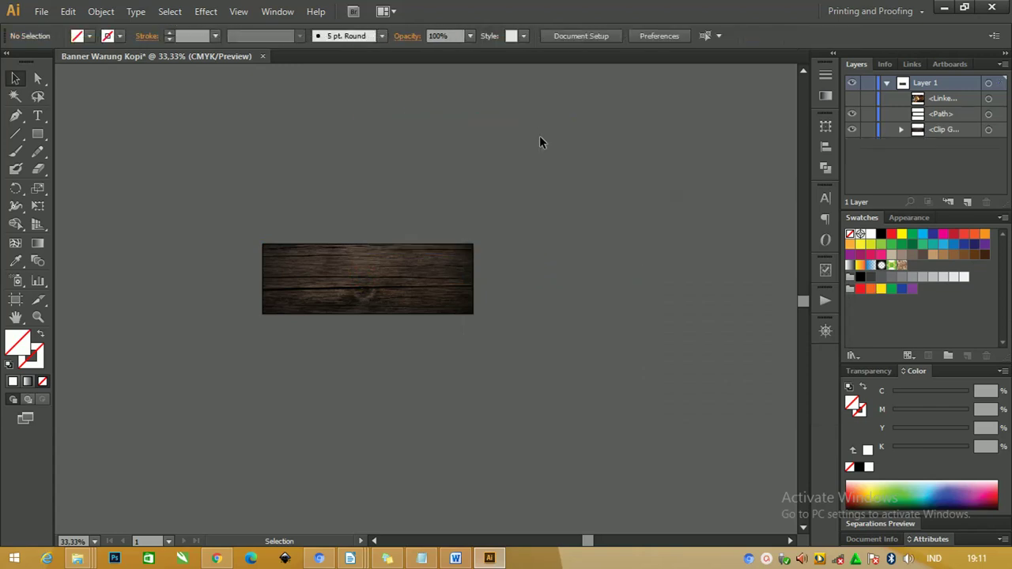
Give the leftover banner-sized rectangle a white fill and no stroke
click(524, 153)
key(d)
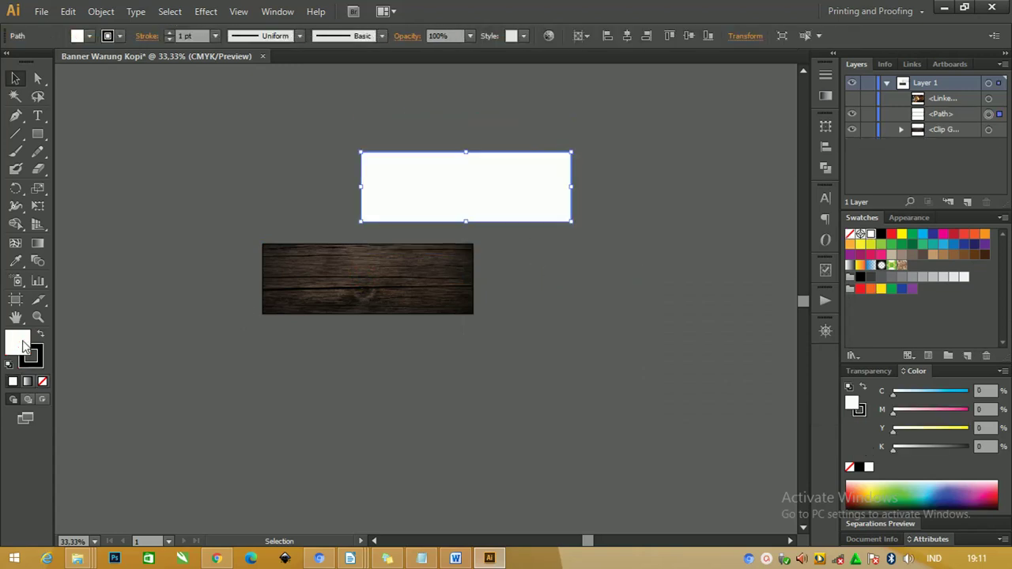
click(42, 381)
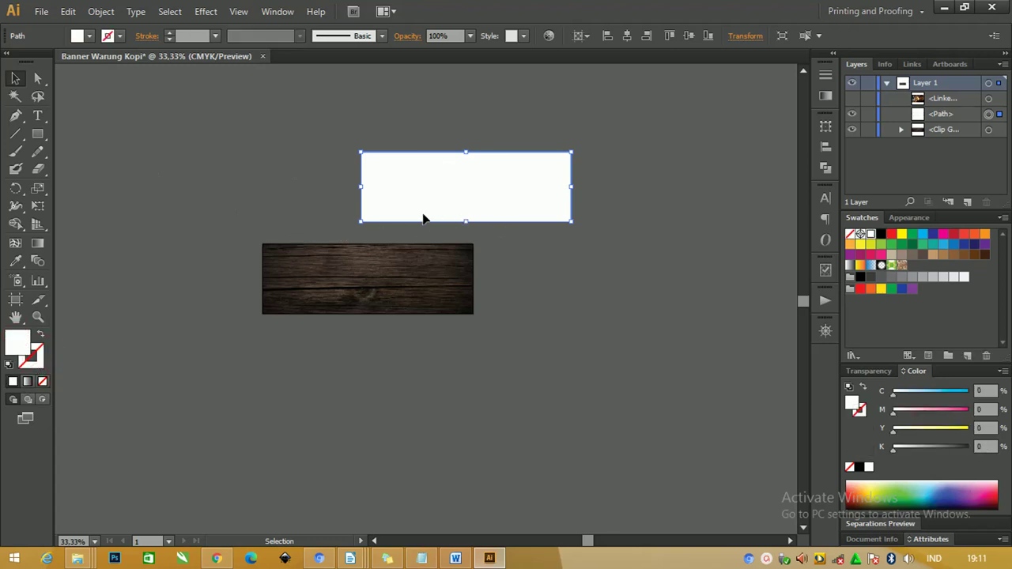
Show the latte cup photo, hide the white rectangle, and zoom in on the cup
click(851, 98)
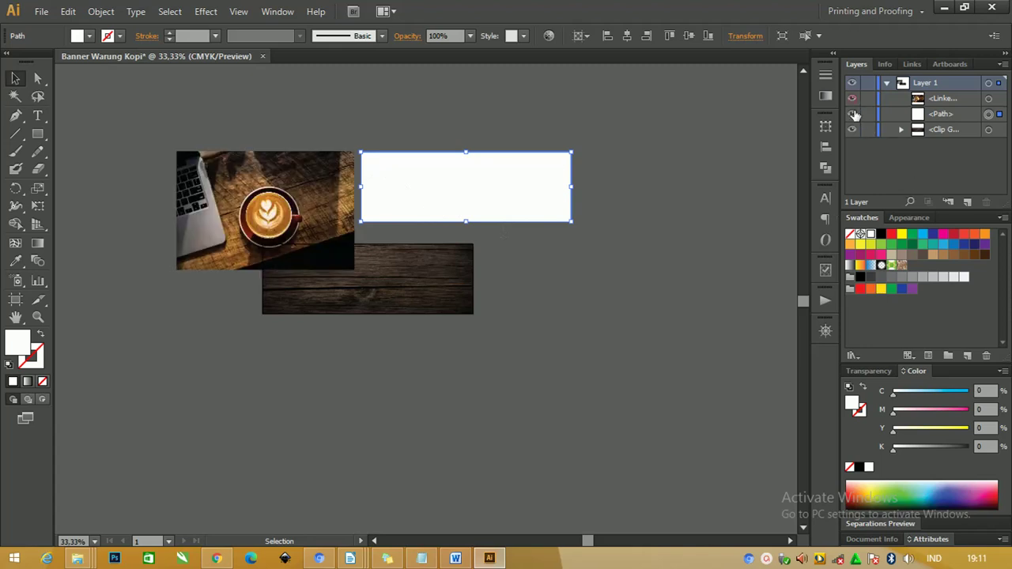
click(851, 114)
key(z)
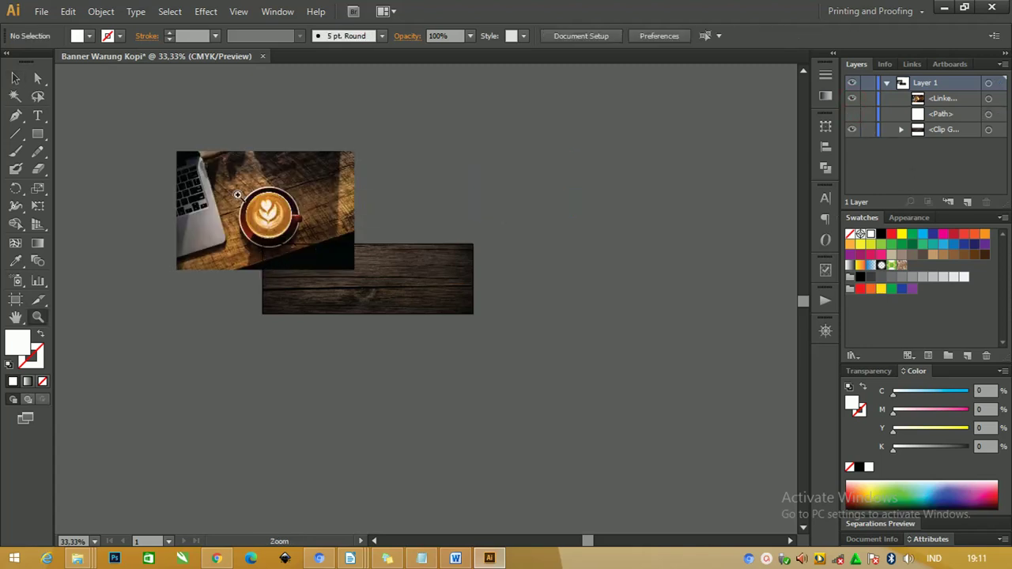
drag(221, 180, 350, 261)
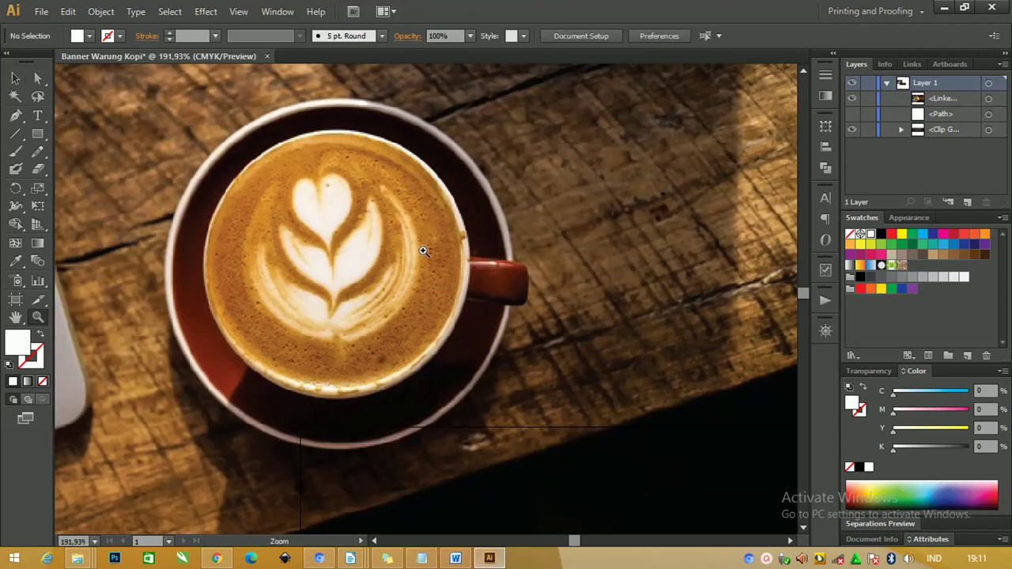
key(ctrl+1)
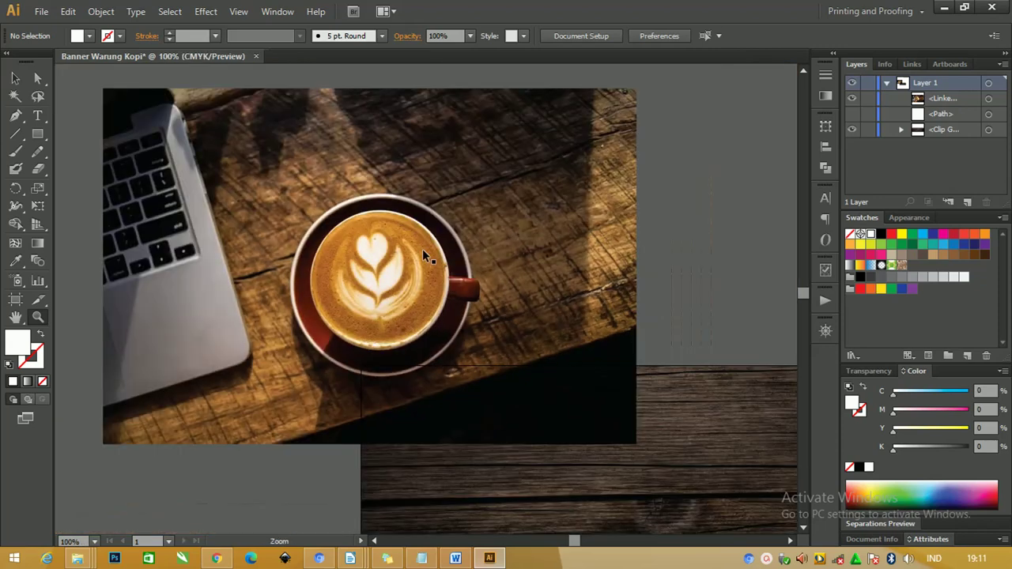
scroll(422, 249, right, 3)
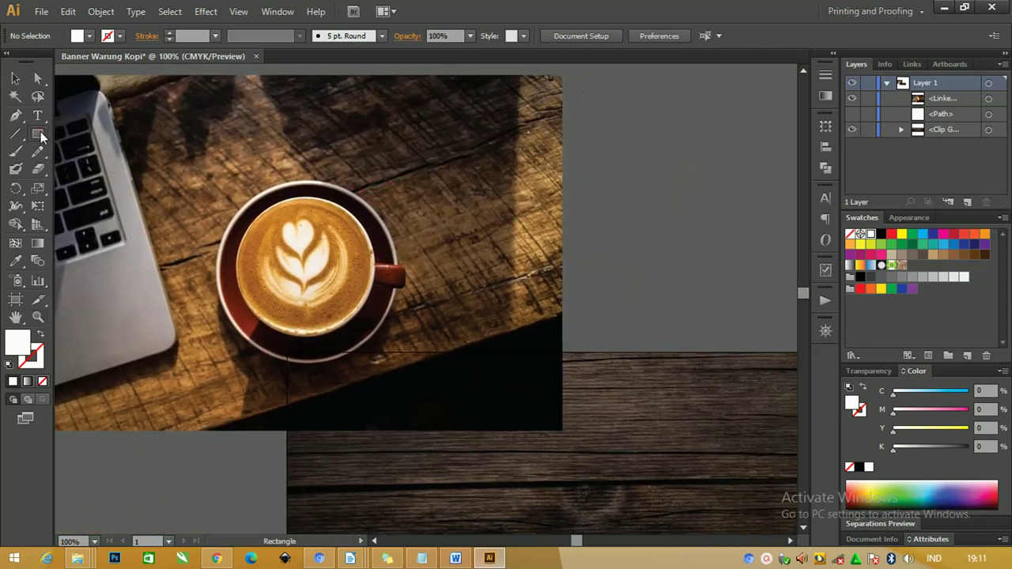
Draw an ellipse over the cup with a black outline and no fill
click(51, 139)
click(50, 138)
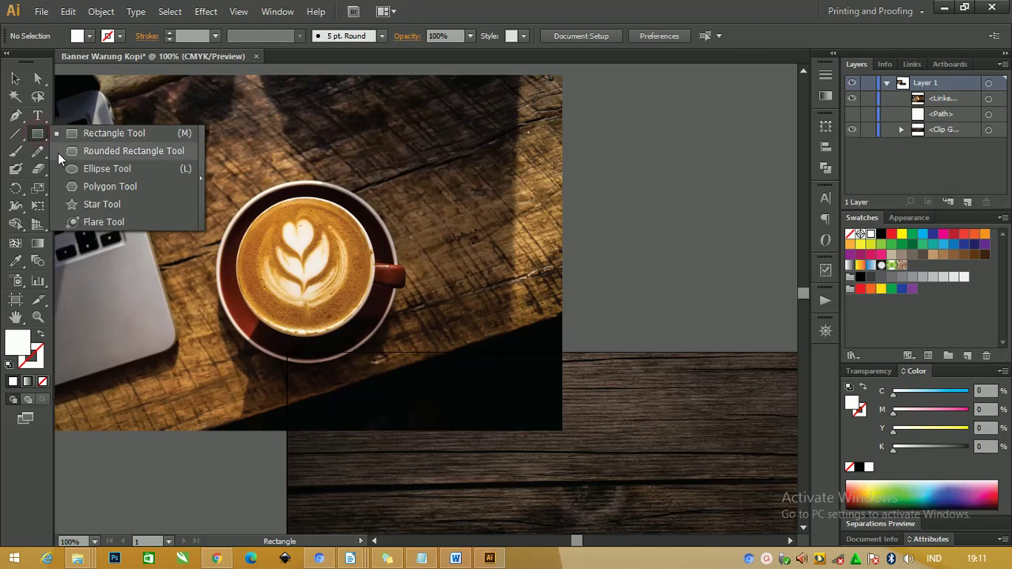
click(98, 169)
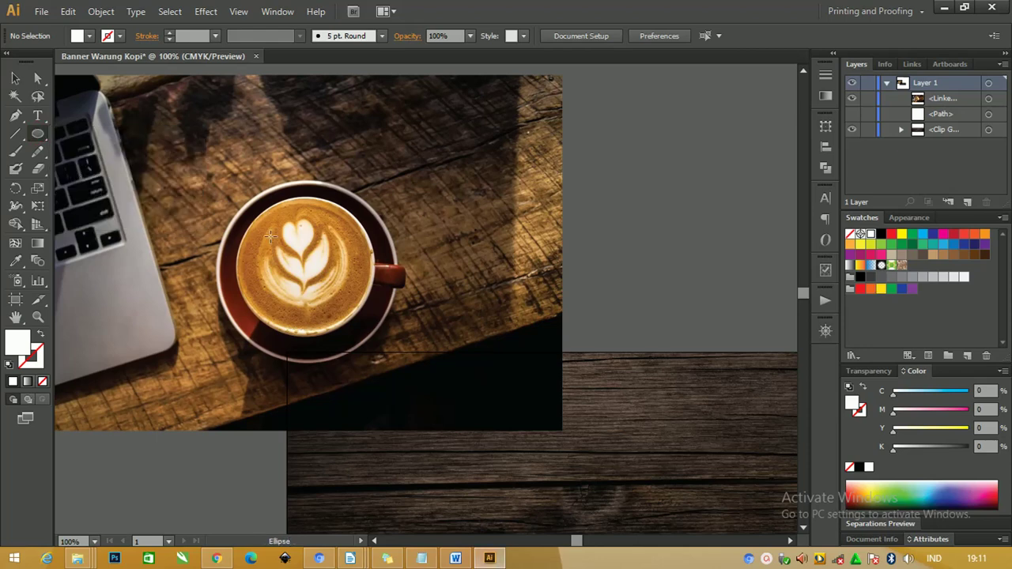
drag(301, 267, 391, 357)
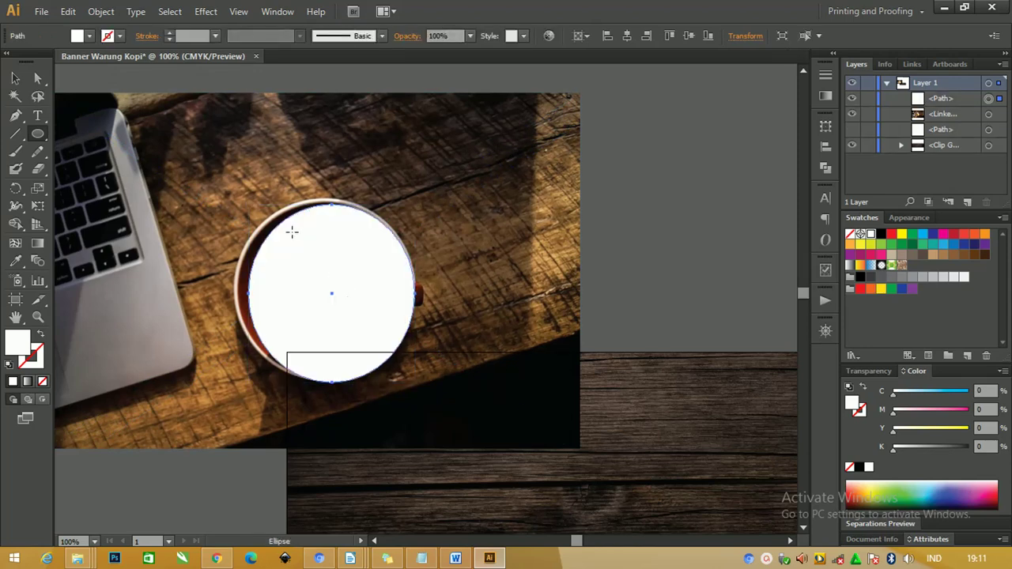
key(d)
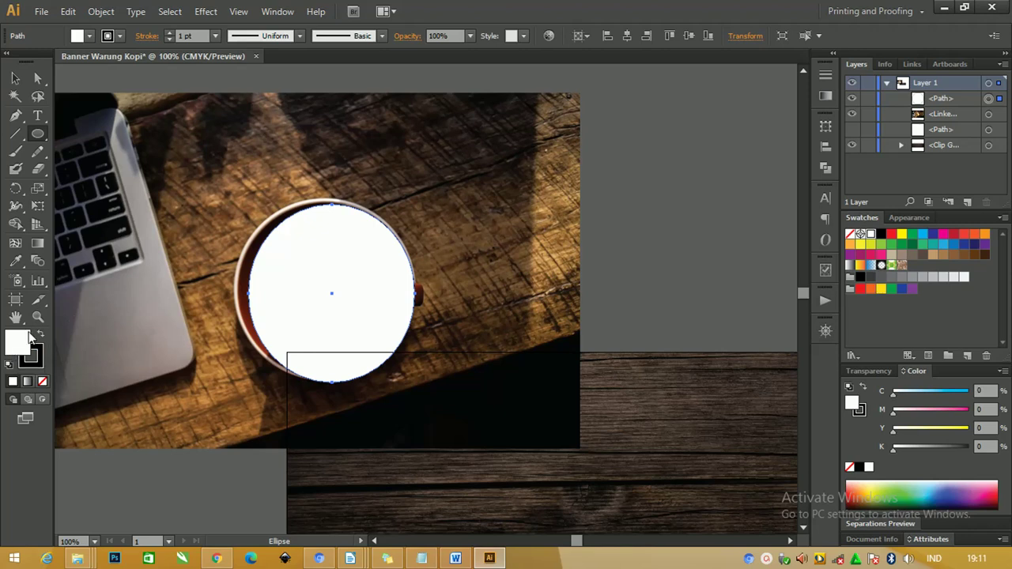
click(43, 382)
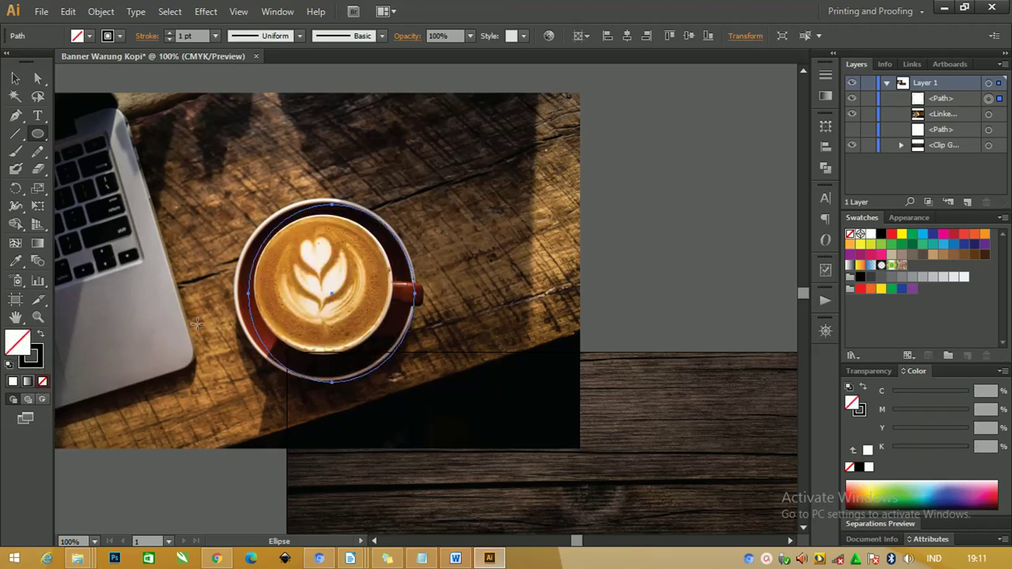
key(ctrl+z)
click(41, 335)
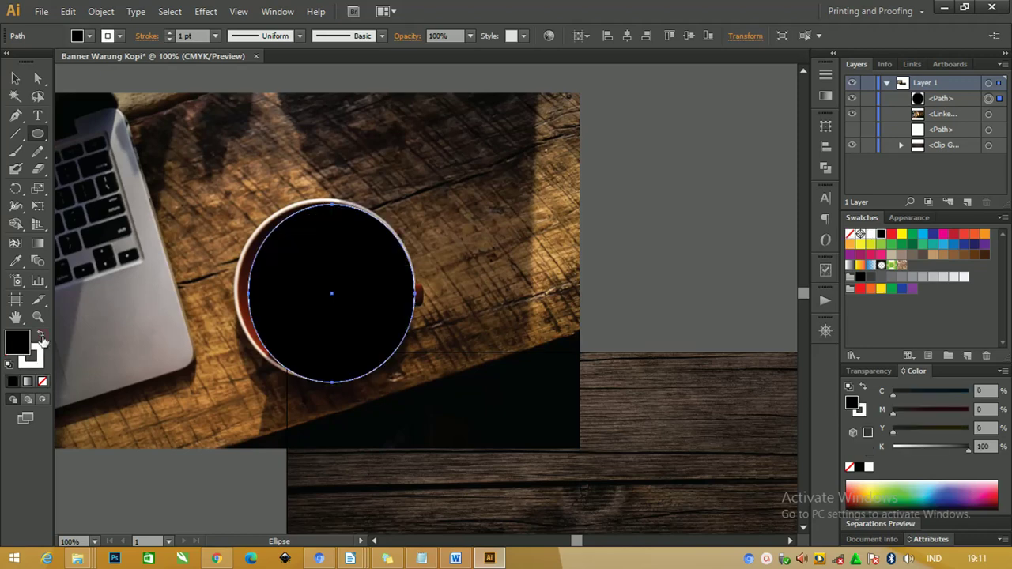
click(43, 381)
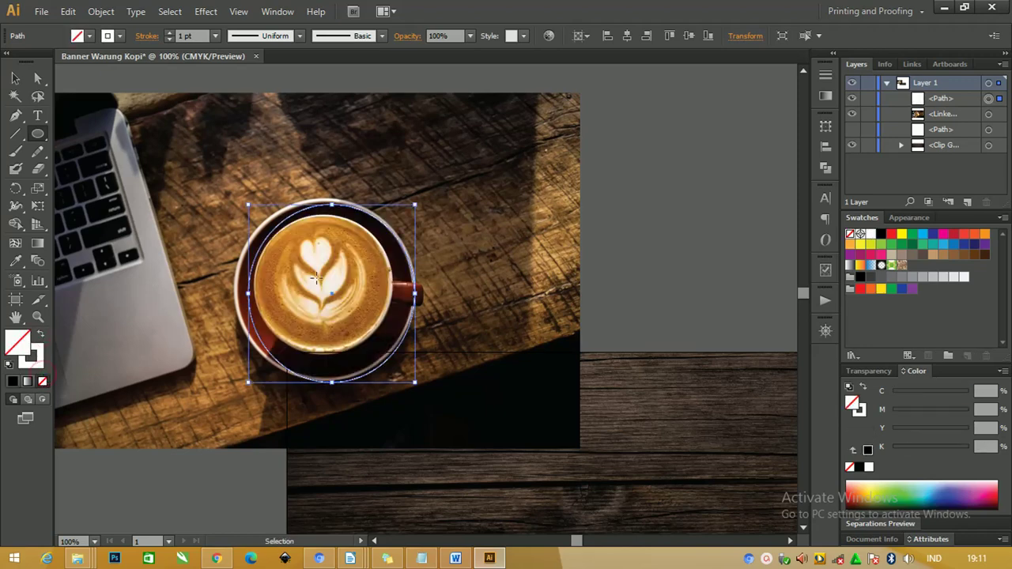
Resize the ellipse to fit snugly around the saucer rim and nudge it down
scroll(316, 278, up, 1)
scroll(316, 279, up, 1)
drag(316, 278, 458, 285)
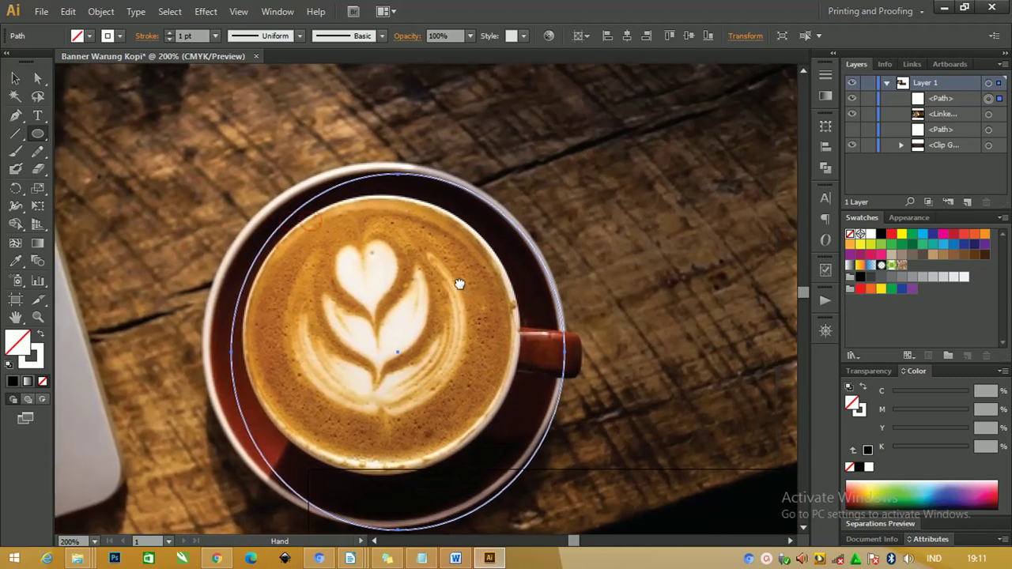
click(15, 83)
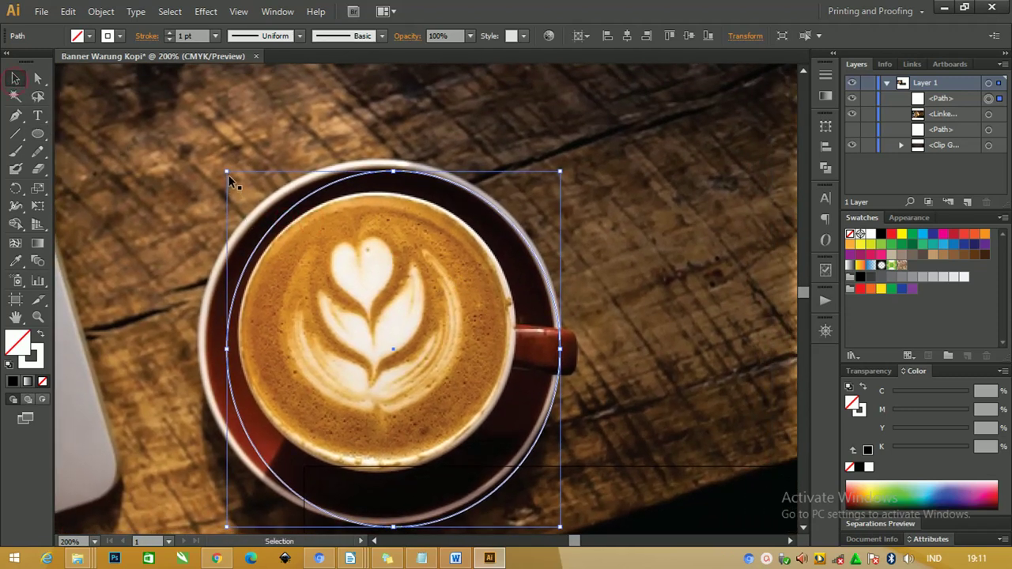
drag(227, 171, 199, 163)
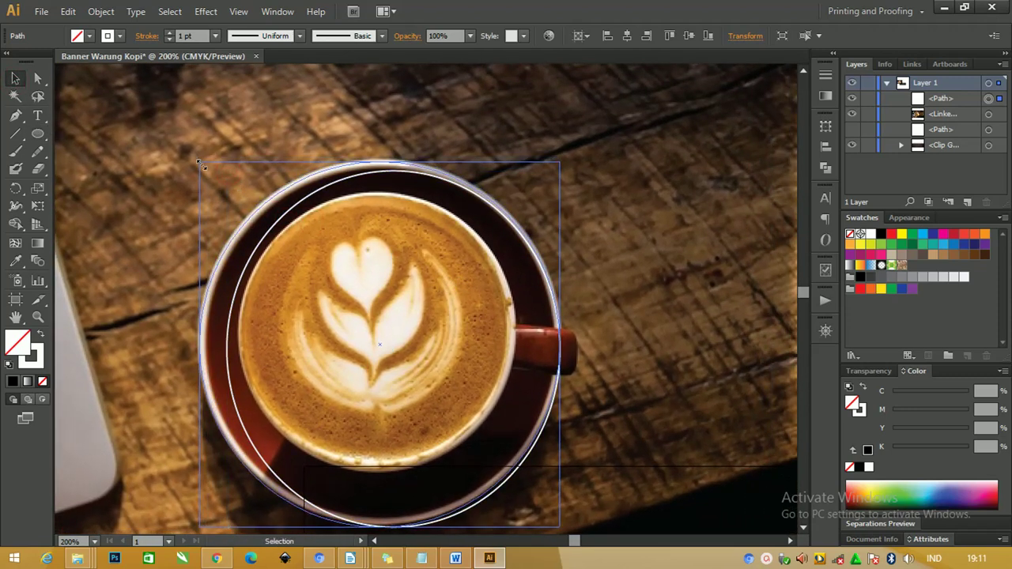
key(Down)
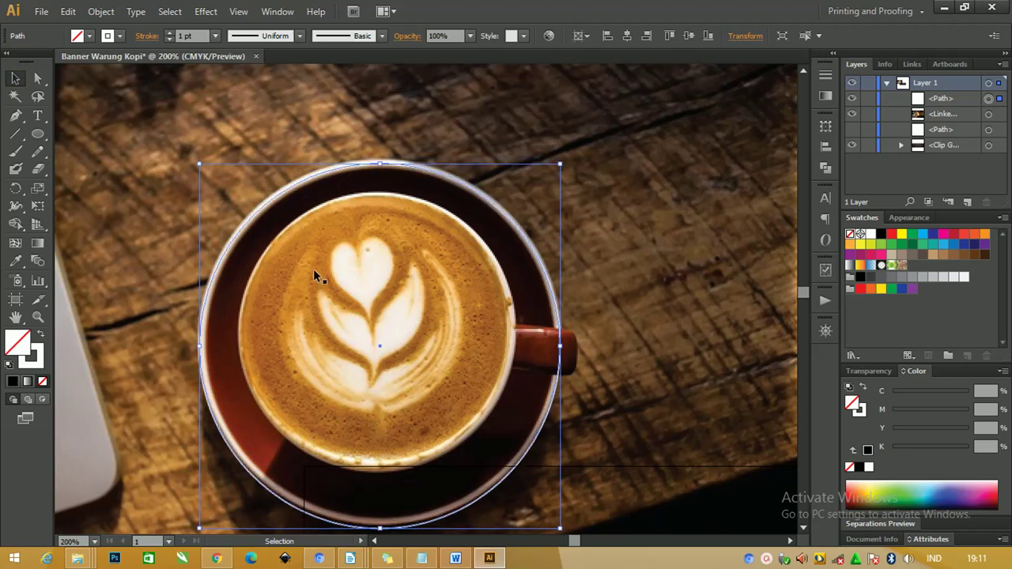
Set the ellipse's stroke colour to red FF0000
double_click(35, 361)
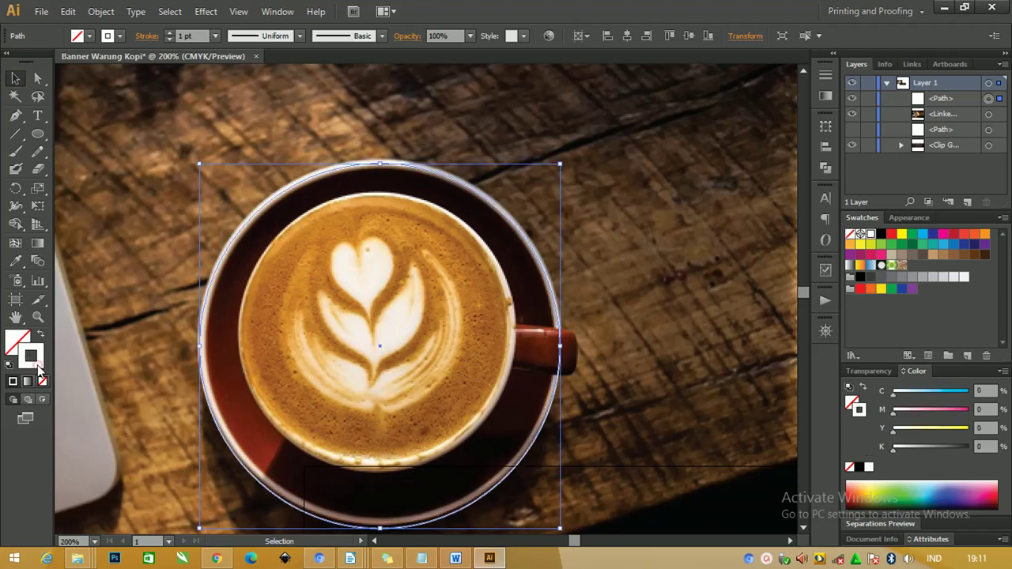
text(ff0000)
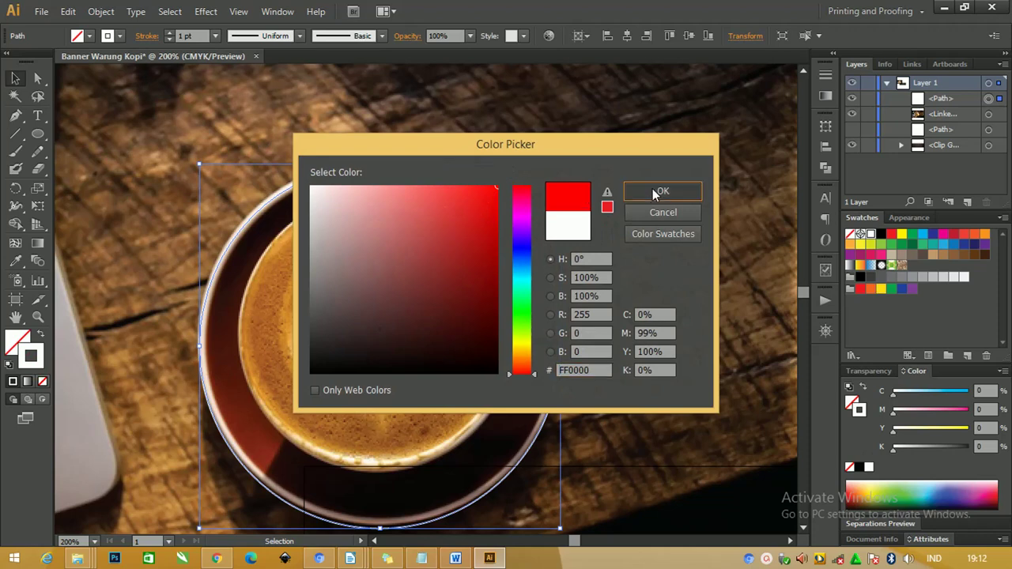
click(652, 188)
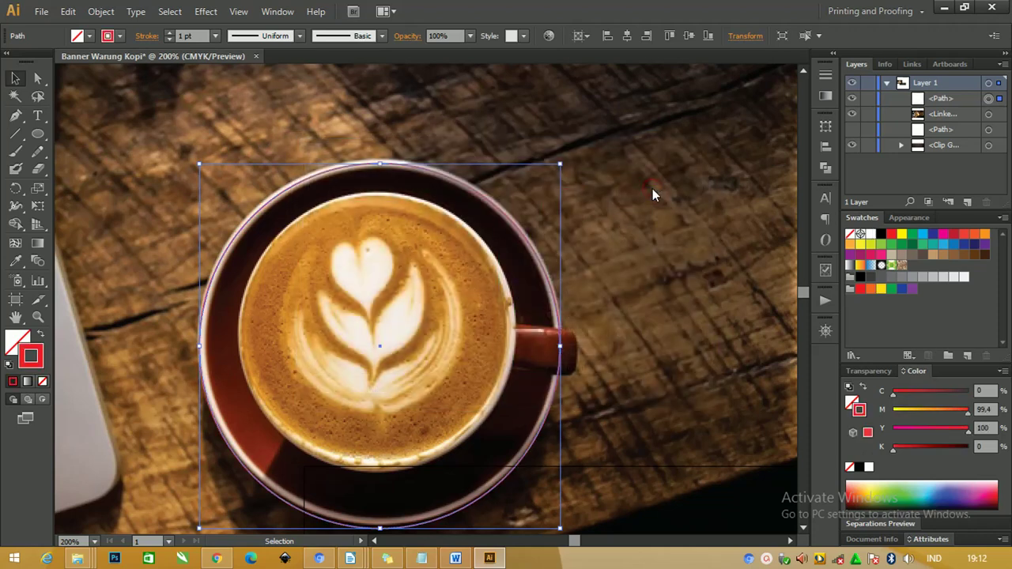
Raise the stroke weight to 3 pt and line the ellipse up with the saucer rim
click(826, 76)
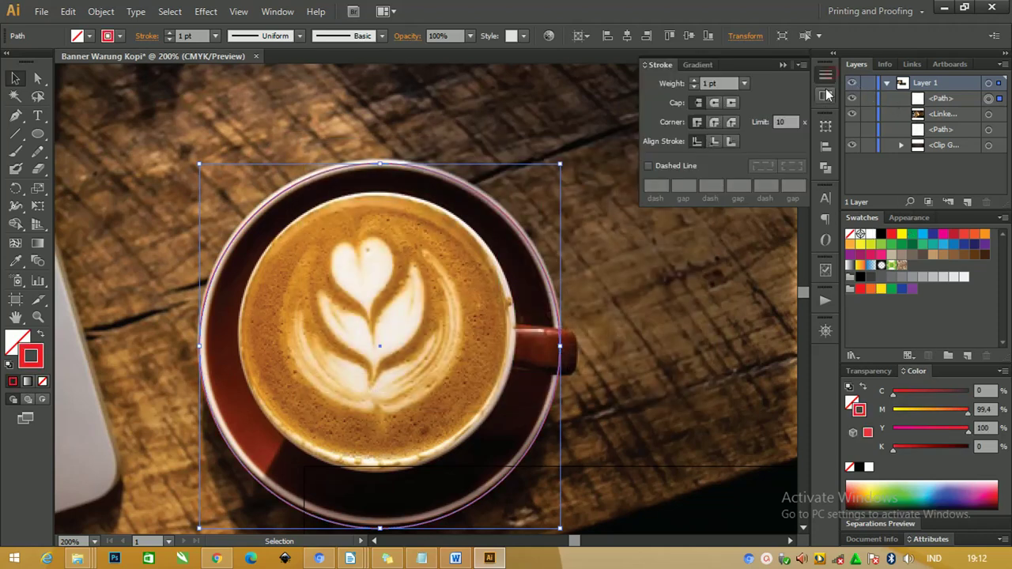
click(694, 79)
click(694, 79)
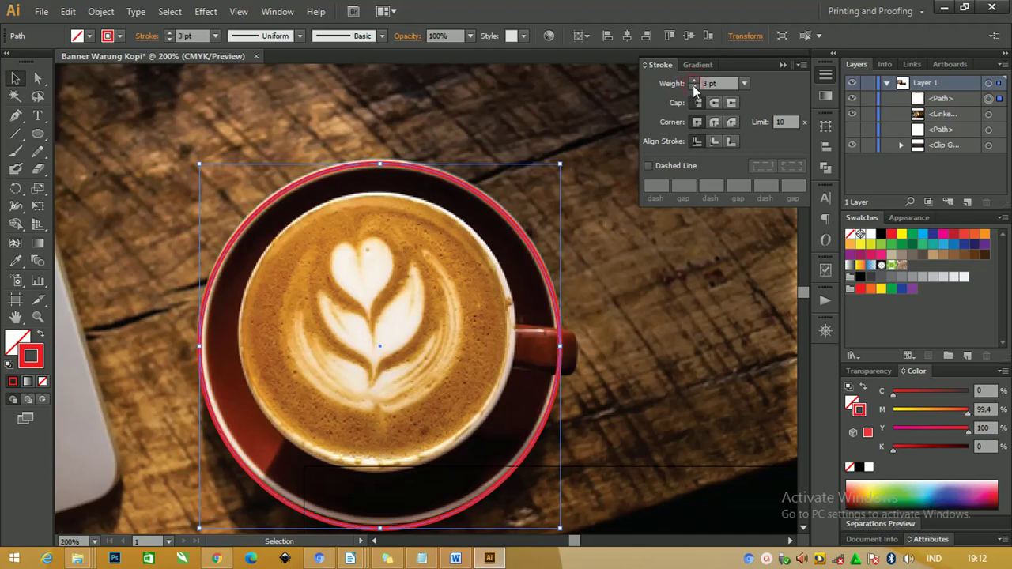
drag(498, 212, 497, 203)
mouse_move(575, 303)
mouse_down()
mouse_move(535, 230)
mouse_move(518, 242)
mouse_up()
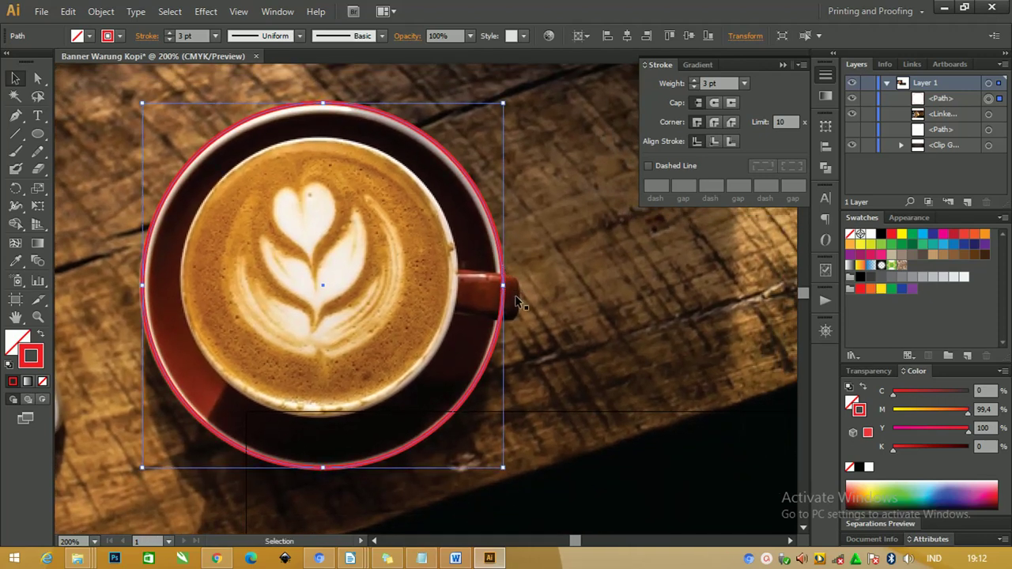
key(F6)
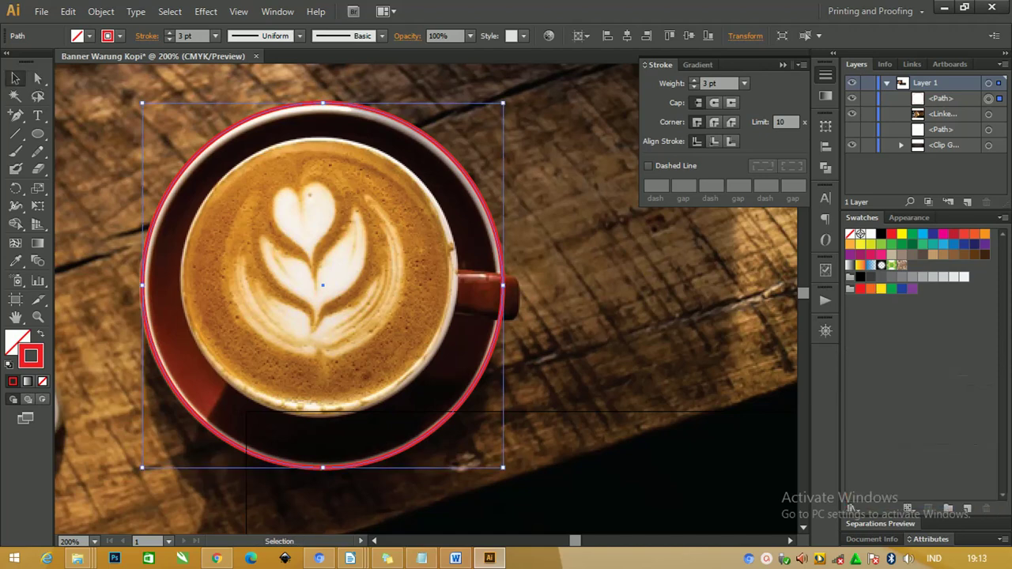
Add an anchor point on the circle at the cup handle and zoom in there
click(21, 121)
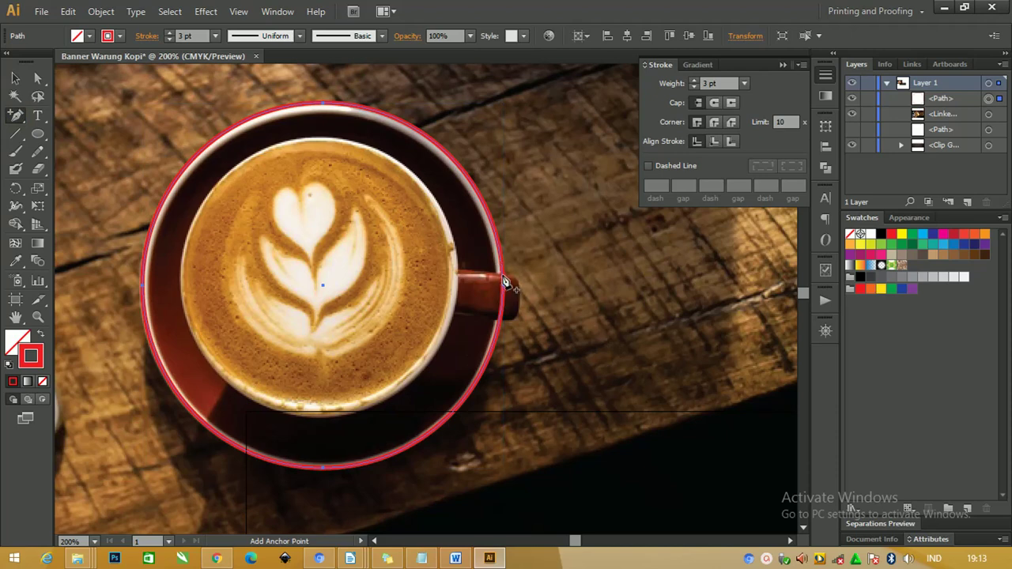
click(503, 278)
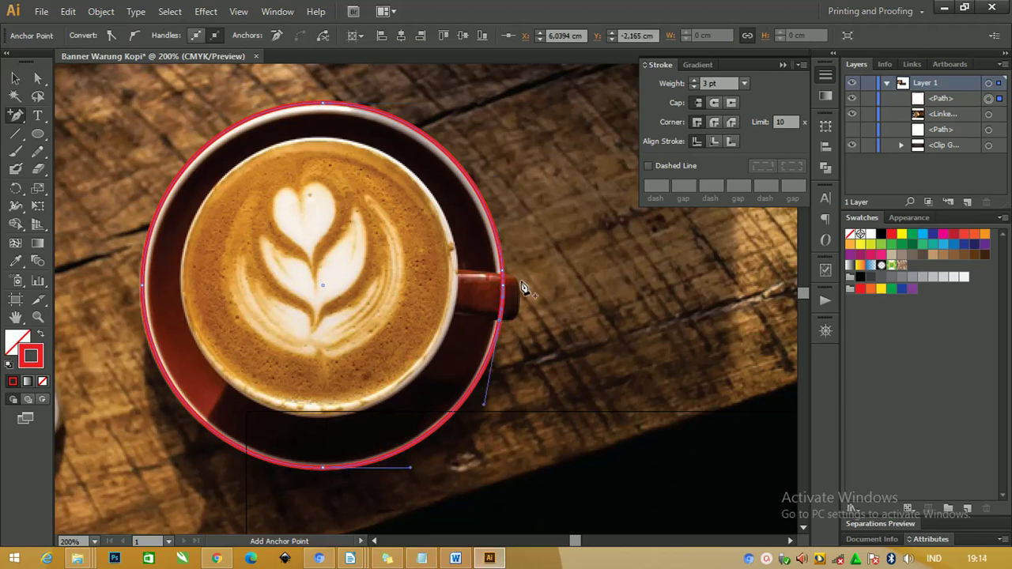
key(z)
drag(477, 257, 593, 366)
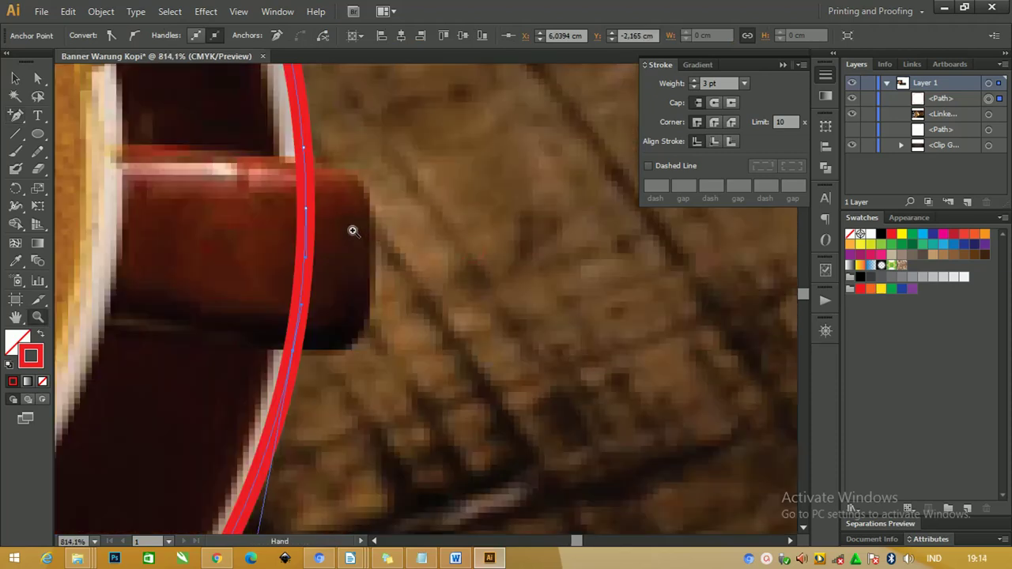
drag(355, 228, 376, 226)
Drag the new anchor and its handles outward so the outline bulges around the handle
click(37, 78)
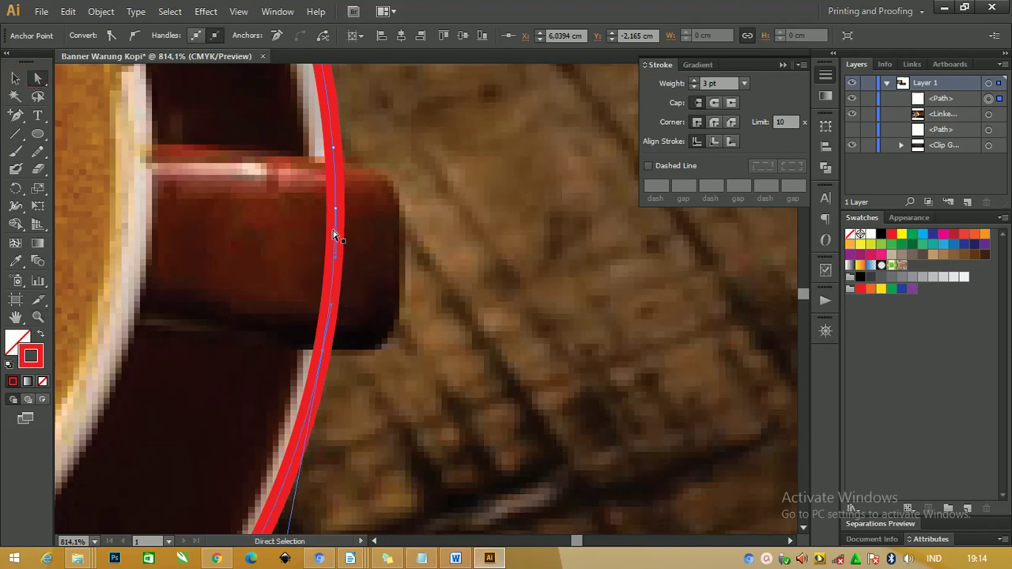
mouse_move(336, 210)
mouse_down()
mouse_move(414, 236)
mouse_move(407, 243)
mouse_up()
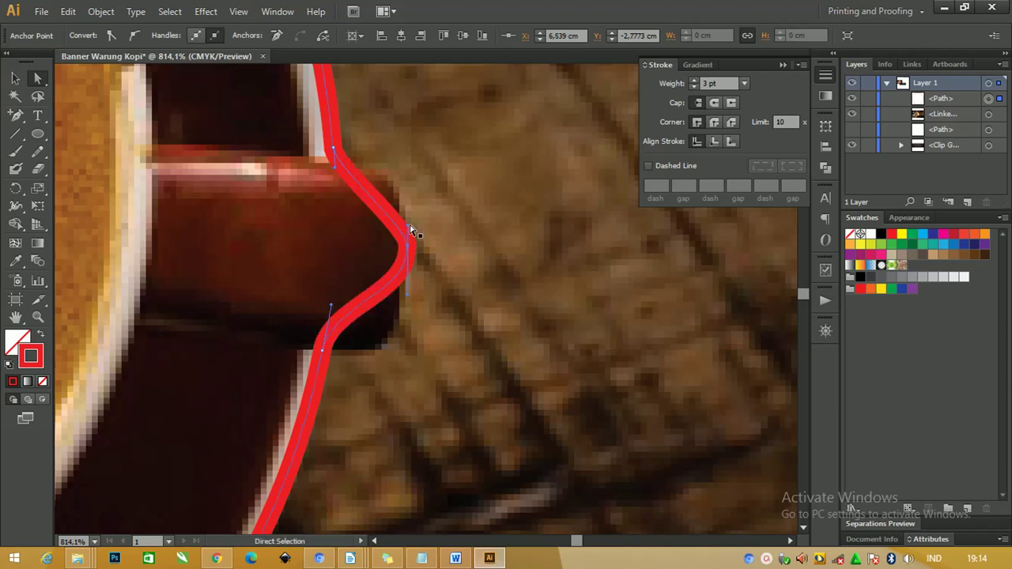
drag(406, 190, 403, 170)
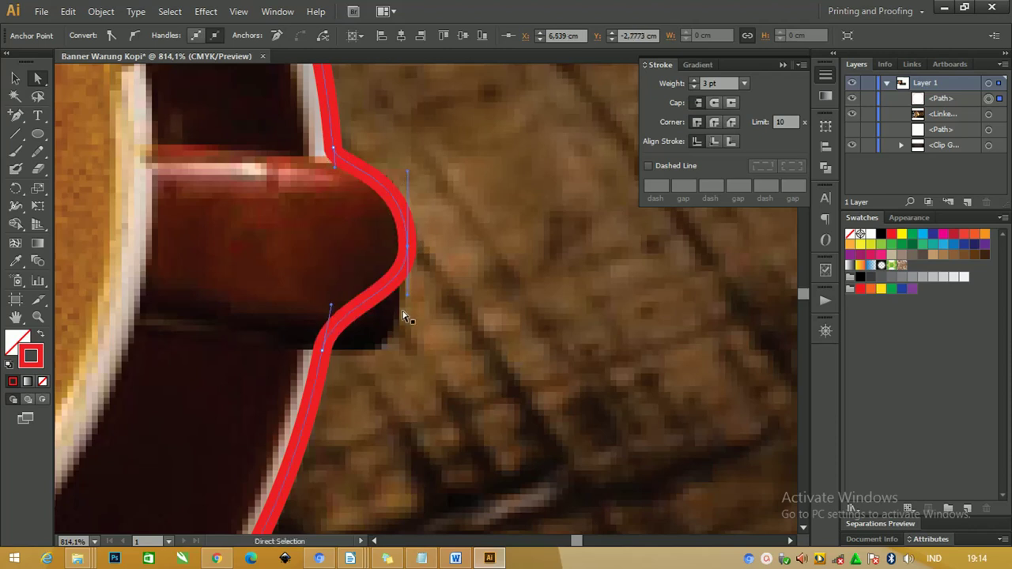
drag(408, 298, 421, 398)
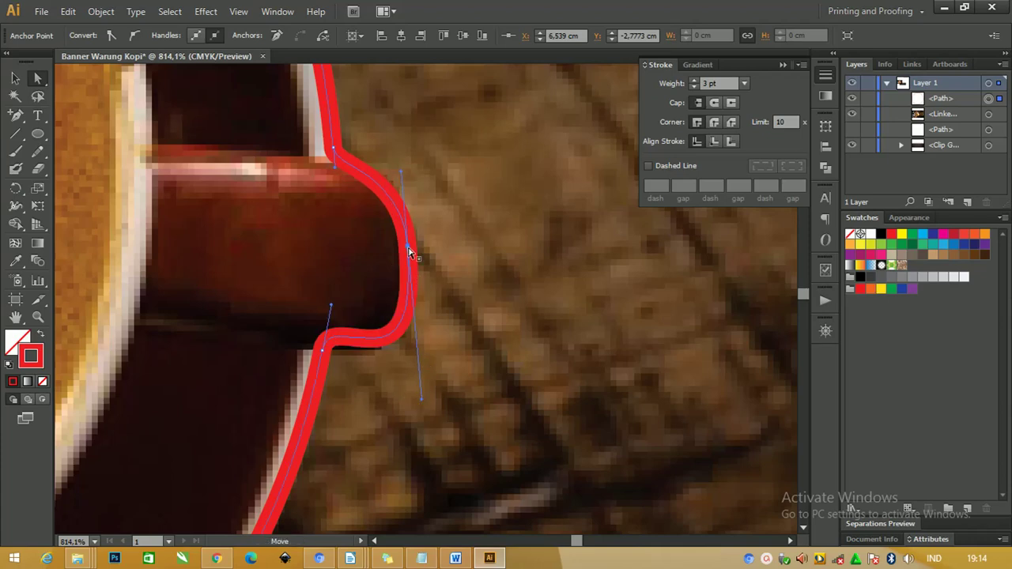
drag(409, 248, 399, 237)
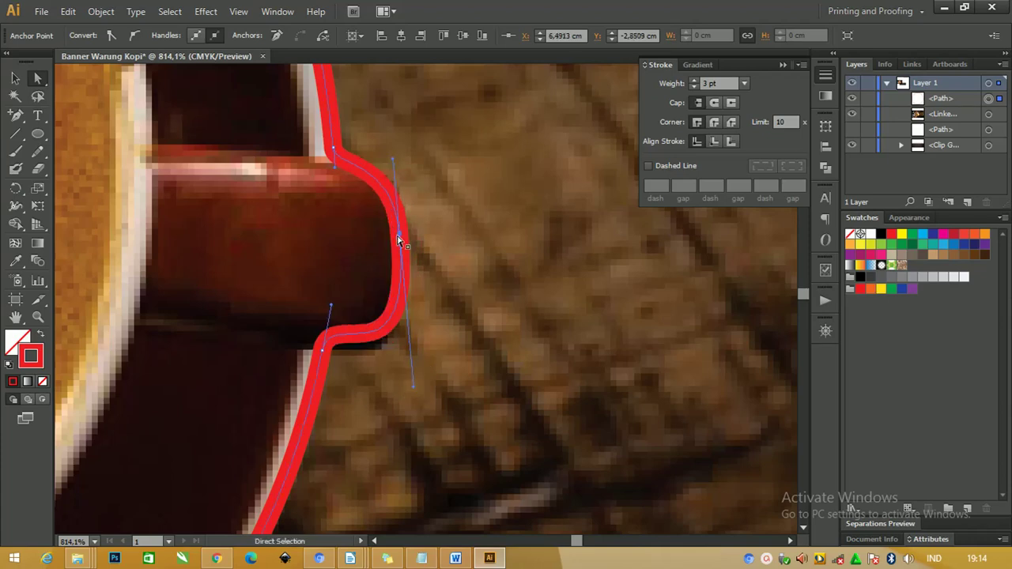
key(ctrl+minus)
key(ctrl+minus)
key(ctrl+minus)
key(ctrl+minus)
key(ctrl+minus)
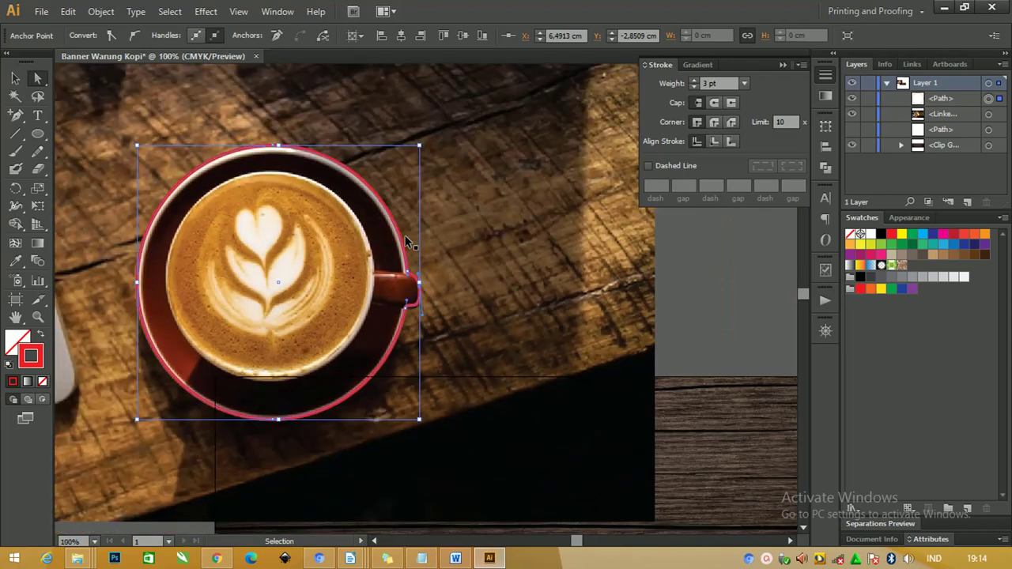
key(ctrl+minus)
drag(408, 245, 426, 245)
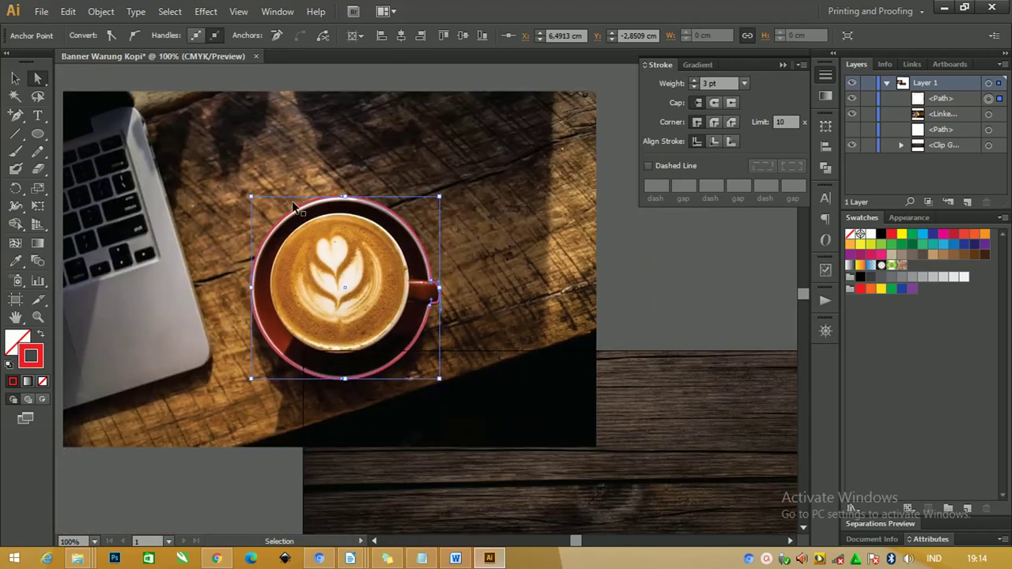
key(ctrl+plus)
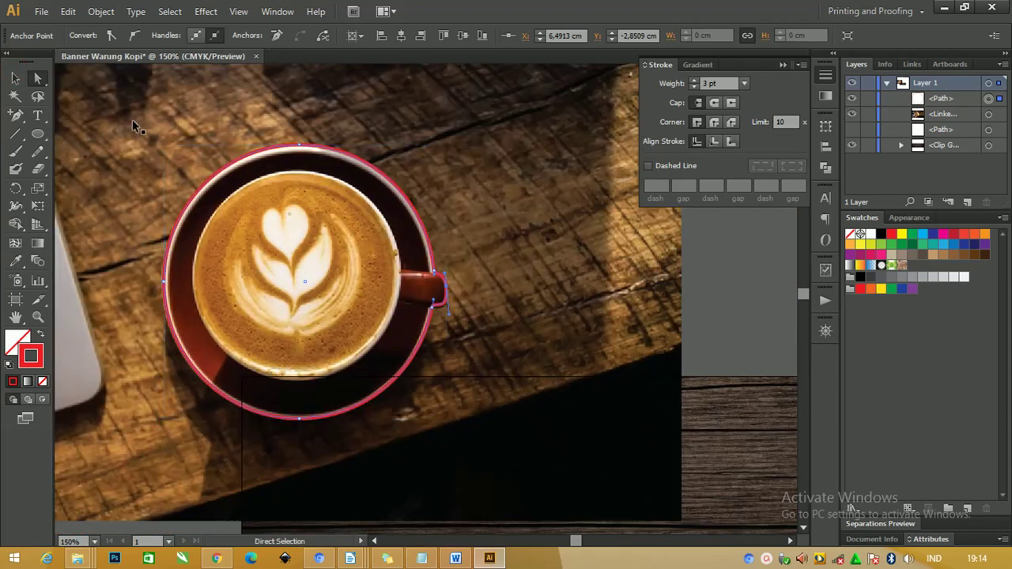
click(211, 184)
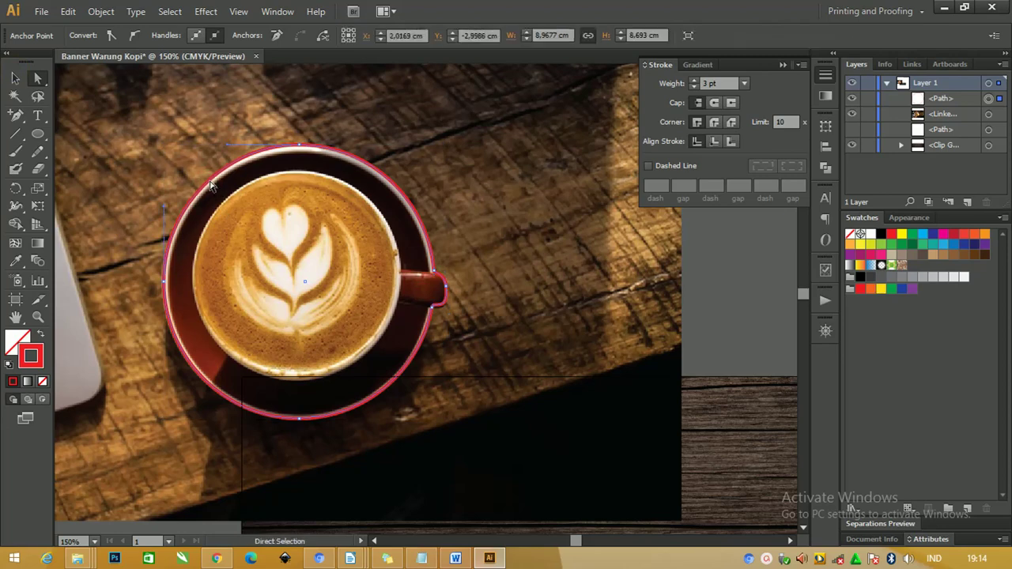
Clip the latte photo to the reshaped cup outline with a clipping mask
click(15, 77)
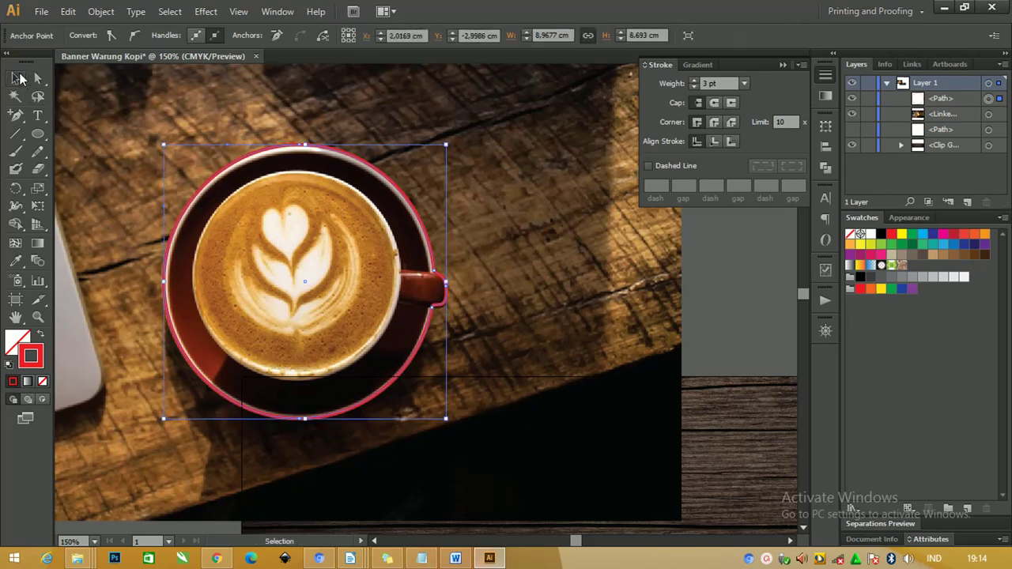
key(ctrl+minus)
key(ctrl+minus)
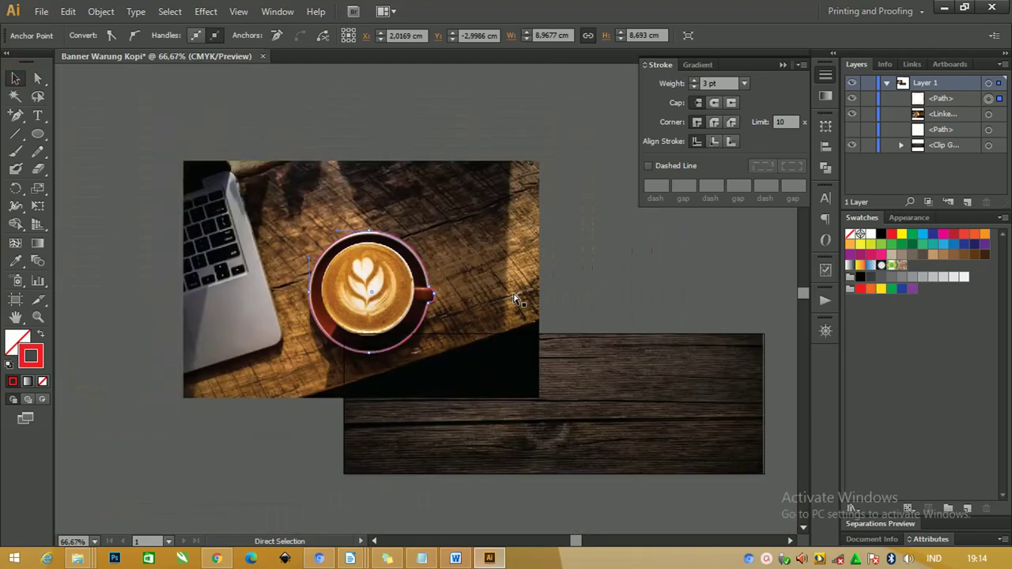
click(471, 237)
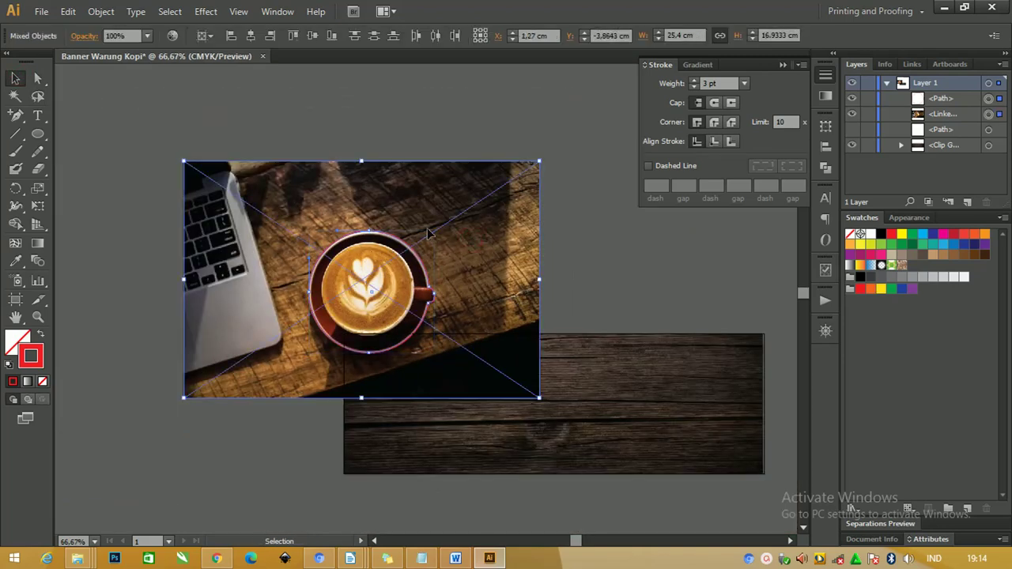
click(323, 151)
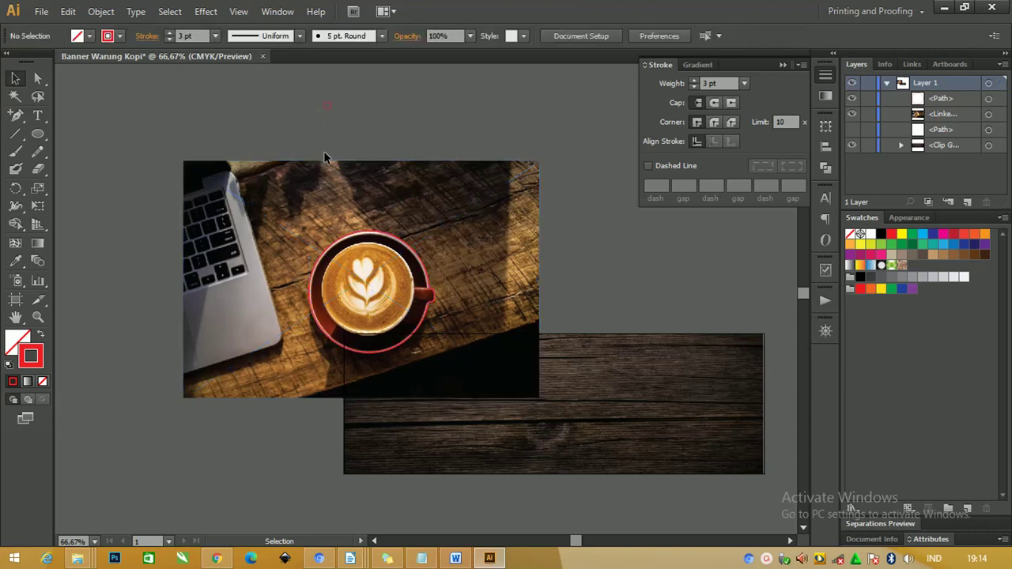
mouse_move(296, 150)
mouse_down()
mouse_move(423, 265)
mouse_move(400, 263)
mouse_up()
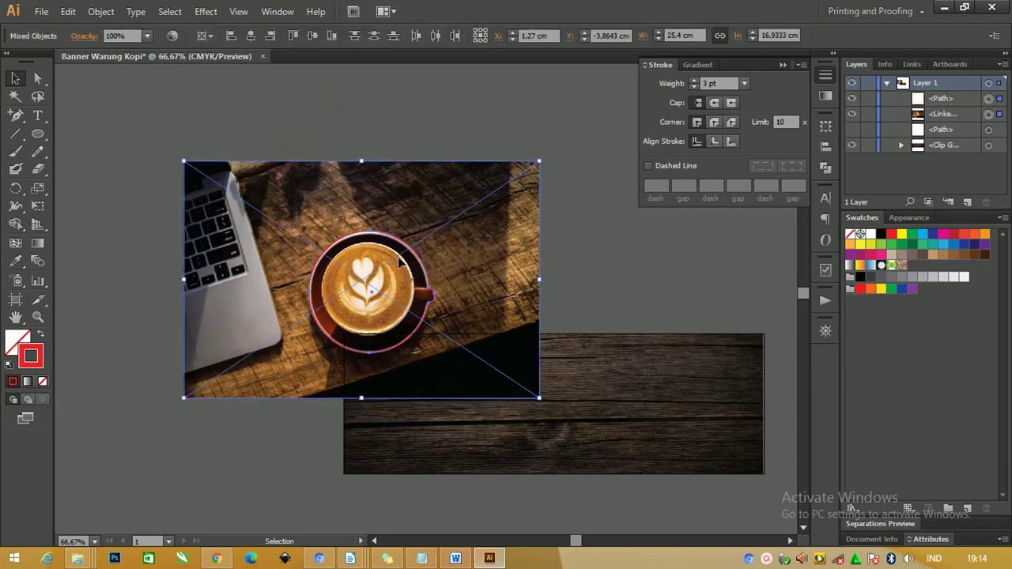
right_click(387, 255)
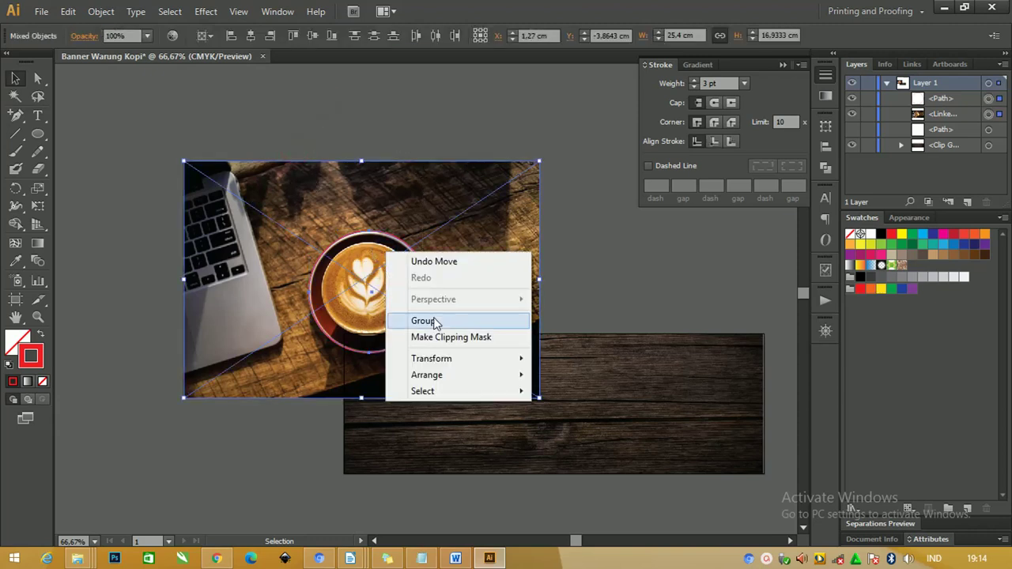
click(447, 338)
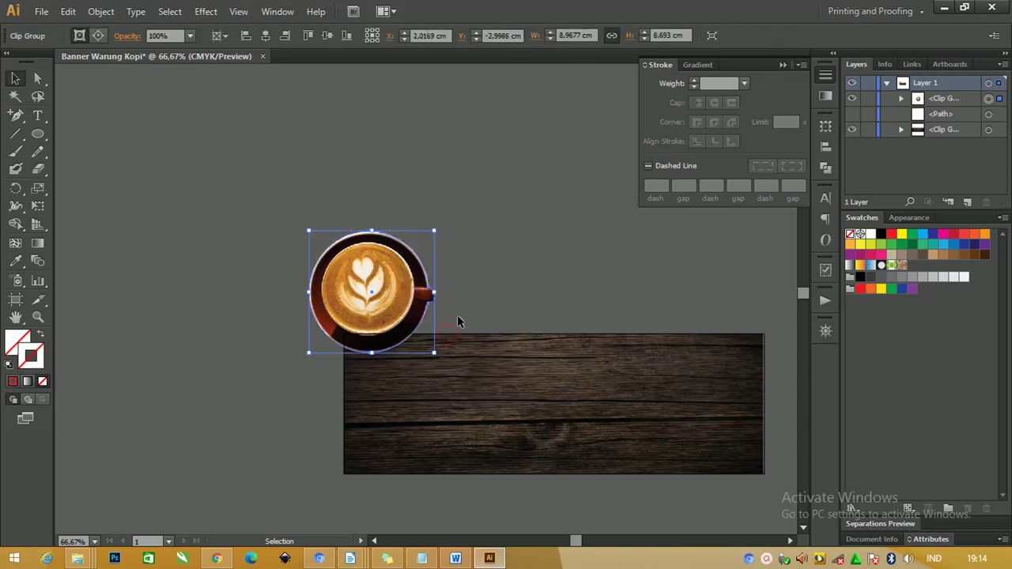
Shrink the clipped cup slightly and move it left of the wood plank
click(464, 261)
drag(354, 260, 409, 368)
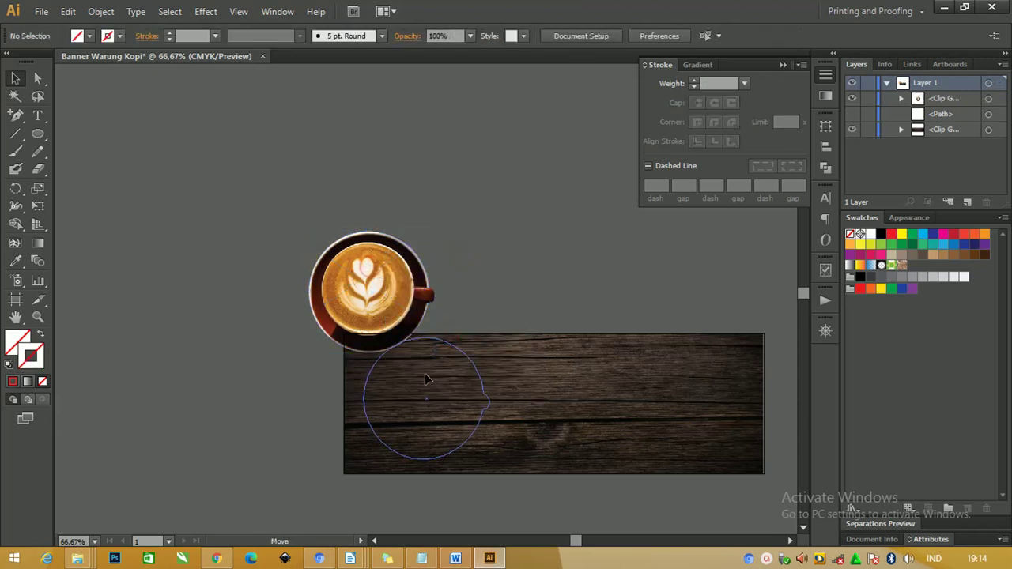
drag(490, 337, 486, 340)
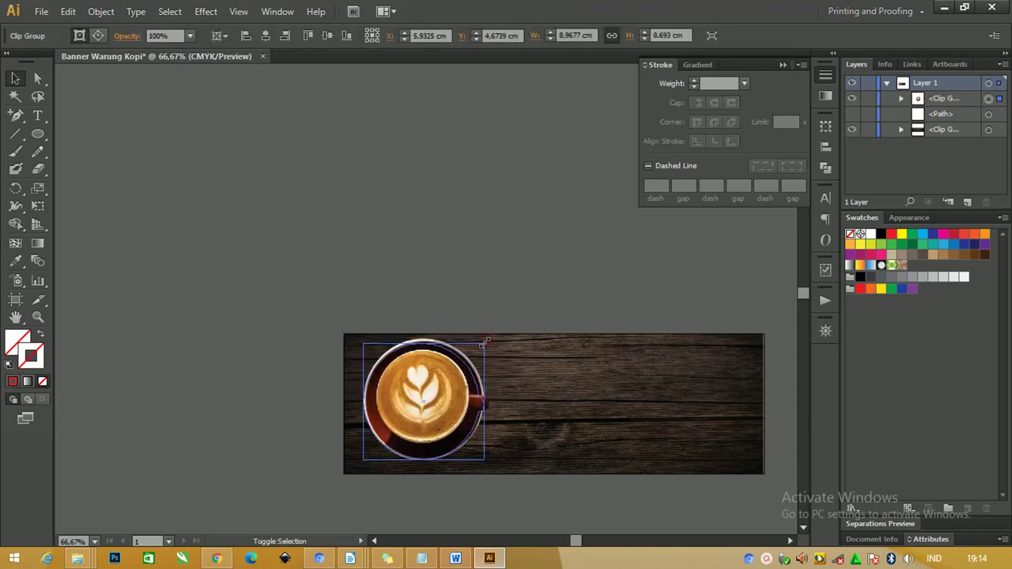
click(424, 289)
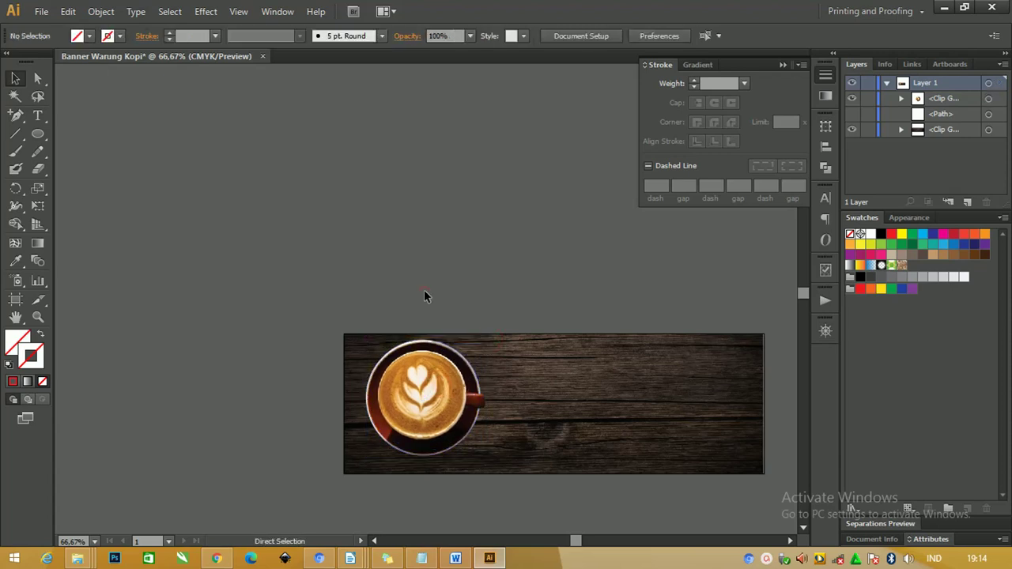
scroll(425, 293, down, 2)
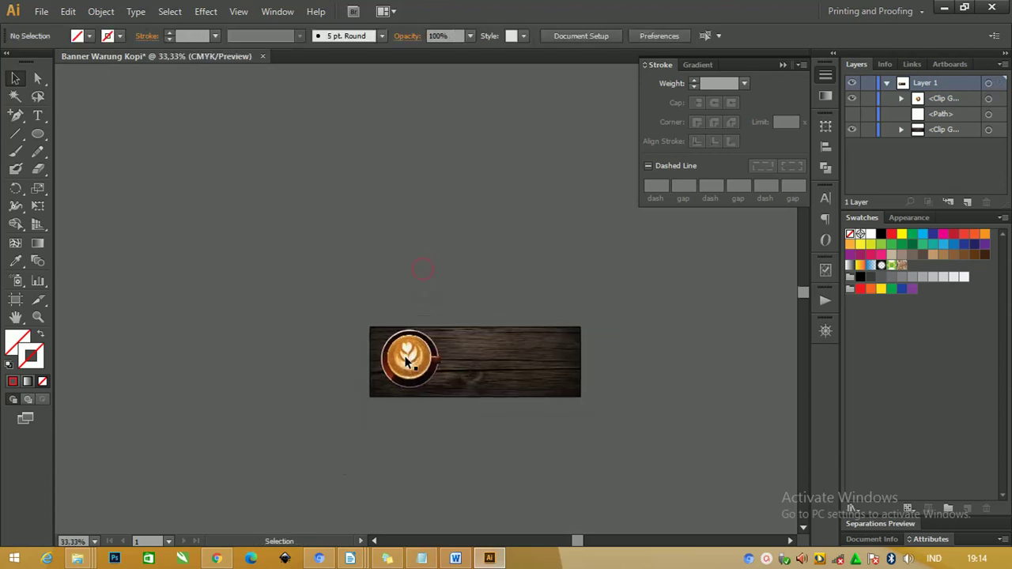
drag(404, 355, 319, 361)
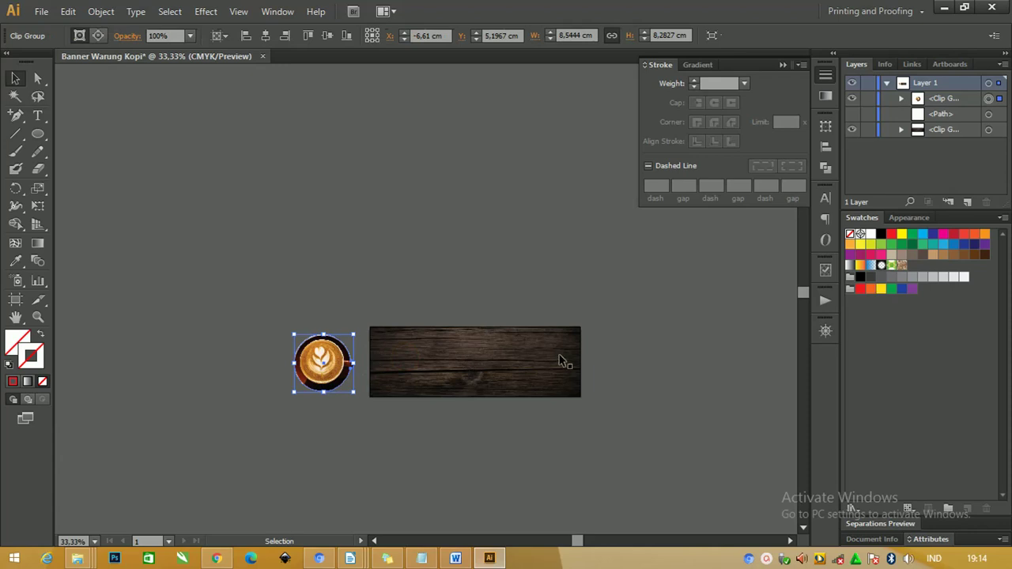
Unhide the white rectangle's <Path> layer, move it above the wood plank, and zoom in on it
click(783, 65)
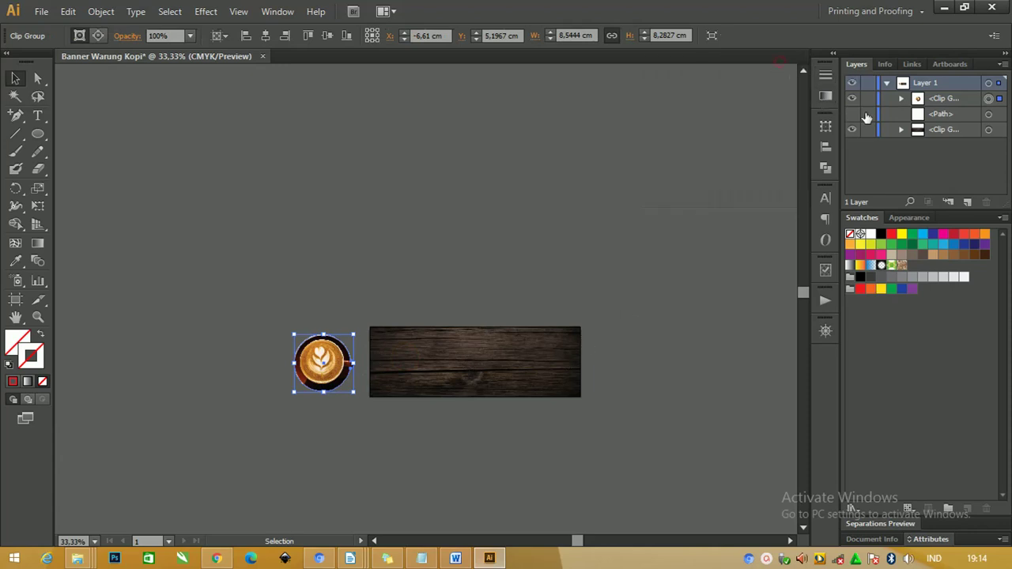
click(852, 114)
drag(573, 260, 500, 273)
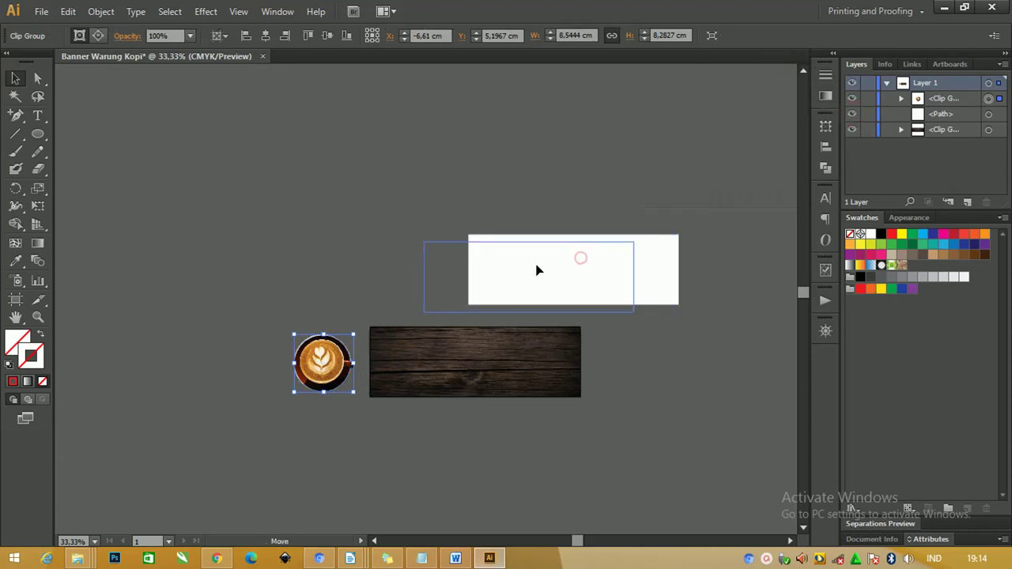
key(z)
drag(266, 253, 698, 441)
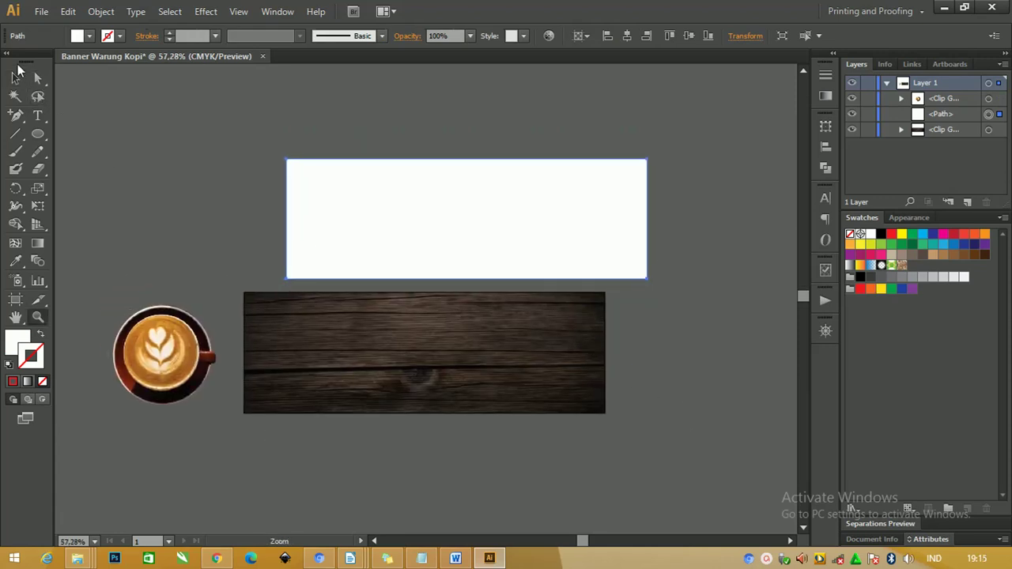
click(16, 78)
key(ctrl+shift+a)
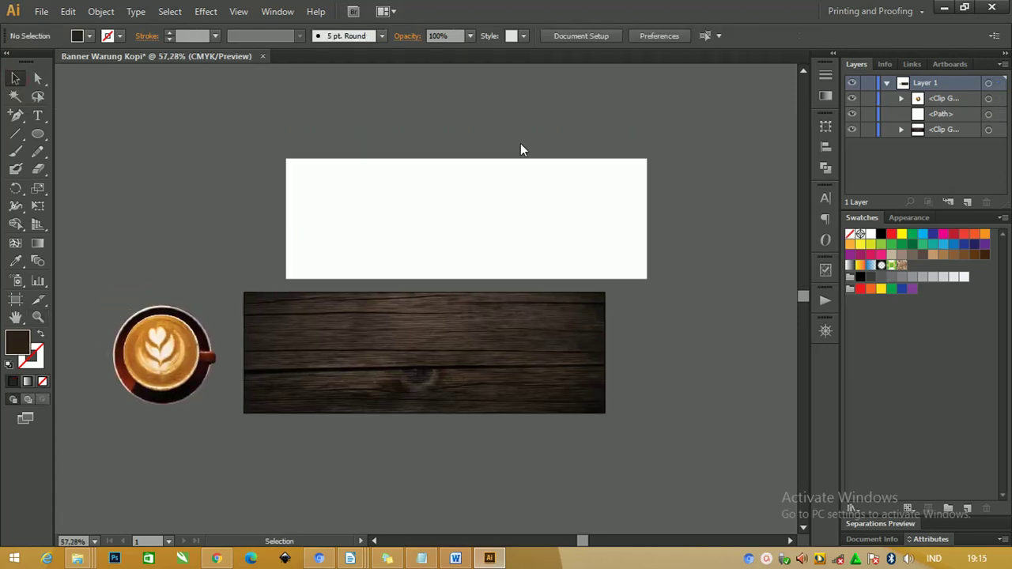
click(480, 171)
key(z)
drag(207, 138, 708, 421)
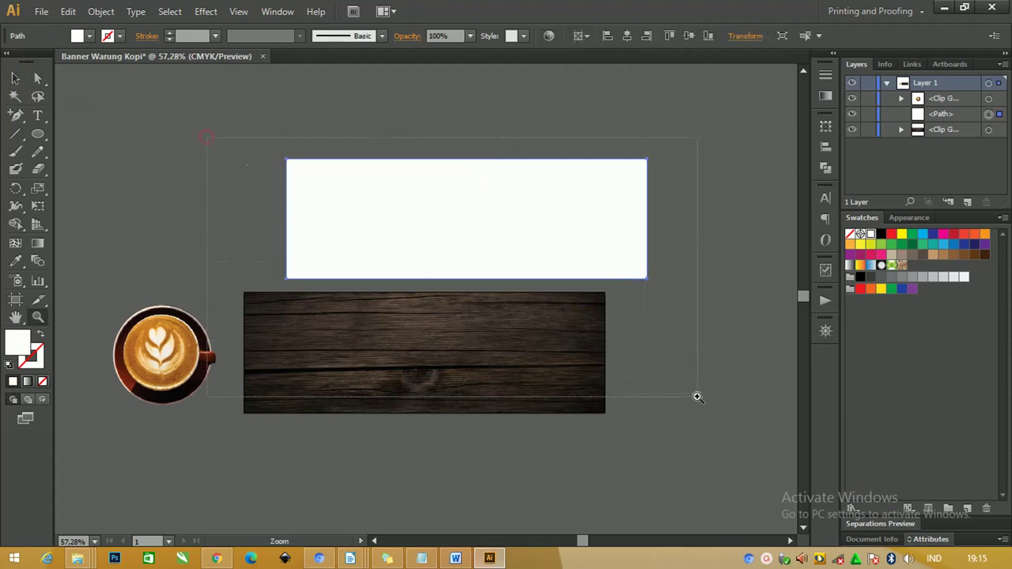
Change the white rectangle's fill to dark brown hex 2D2217
click(16, 78)
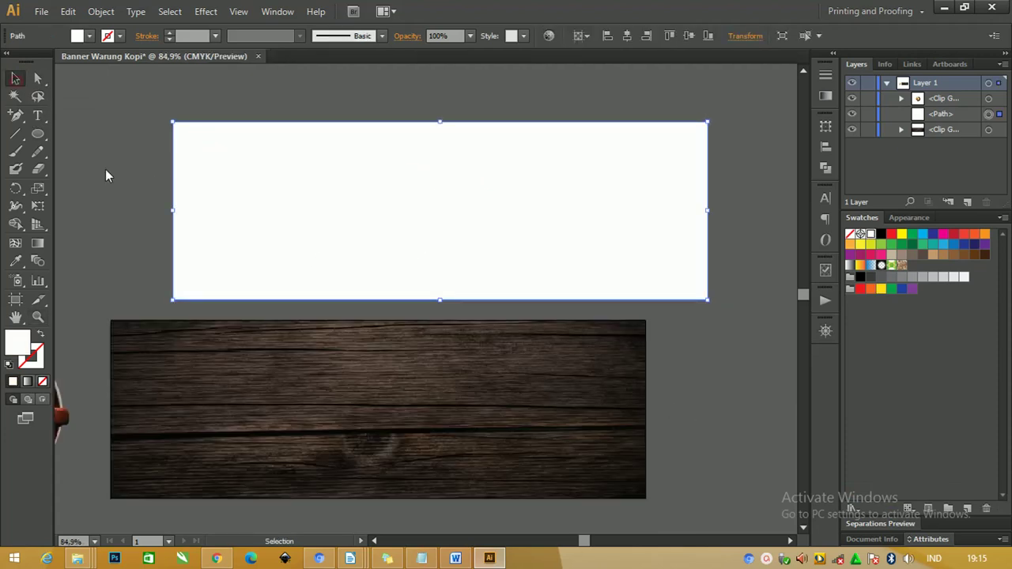
click(187, 165)
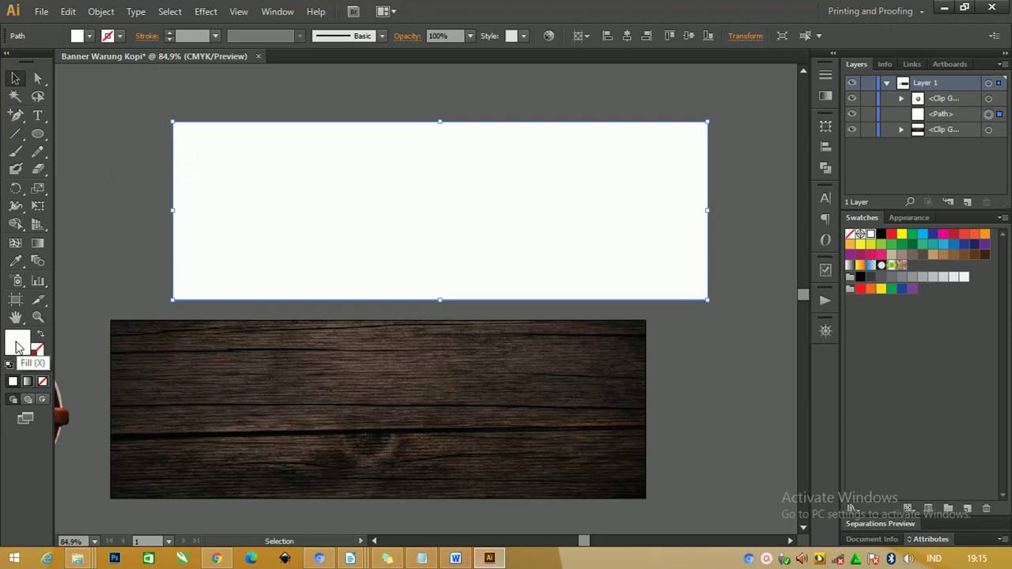
double_click(18, 346)
click(470, 313)
mouse_move(471, 312)
mouse_down()
mouse_move(495, 313)
mouse_move(499, 302)
mouse_move(486, 323)
mouse_up()
double_click(577, 367)
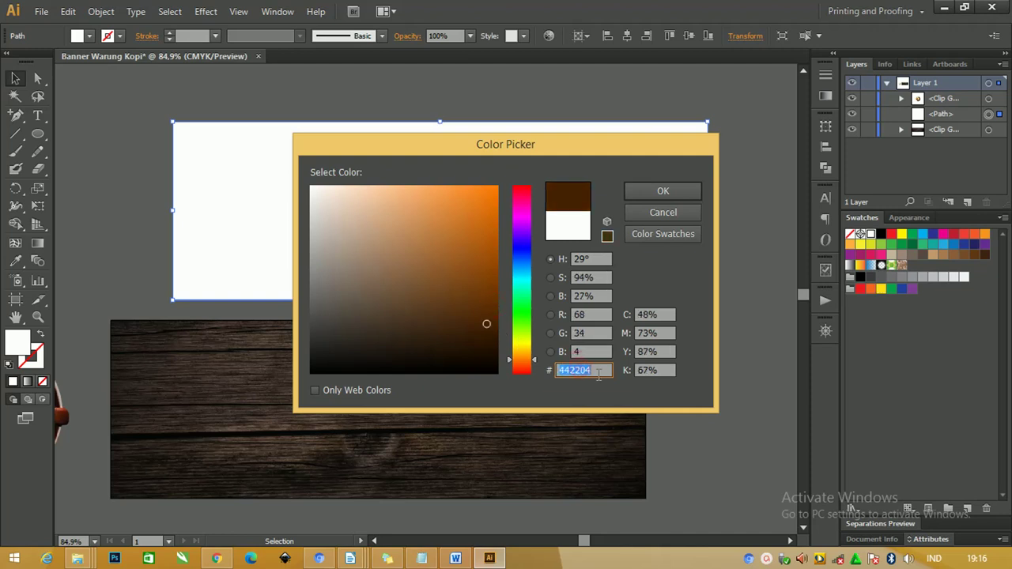
text(2D2217)
click(641, 193)
click(132, 218)
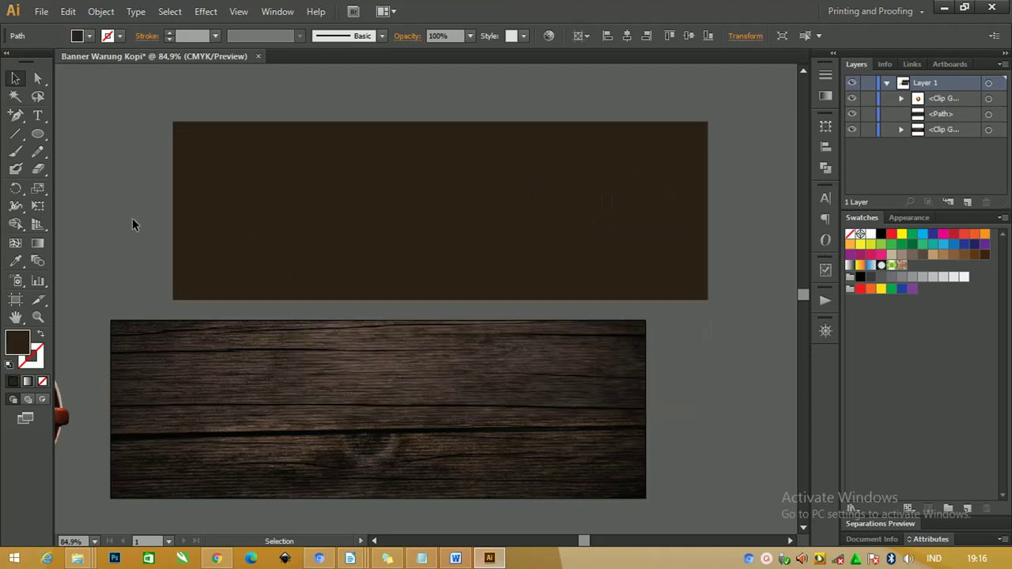
click(300, 243)
Hide the latte cup and lock the wood image in the Layers panel
key(ctrl+minus)
key(ctrl+minus)
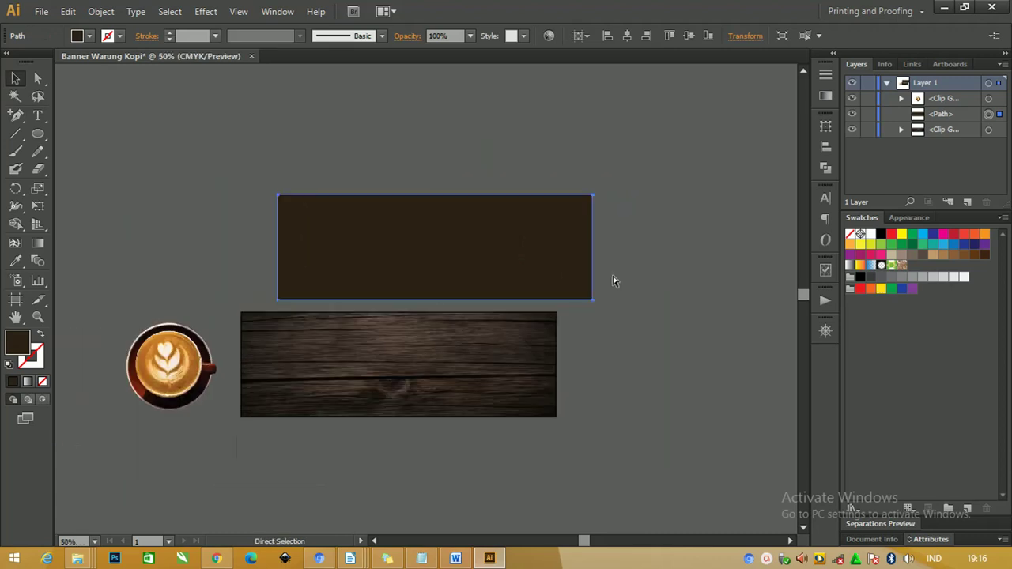
click(344, 314)
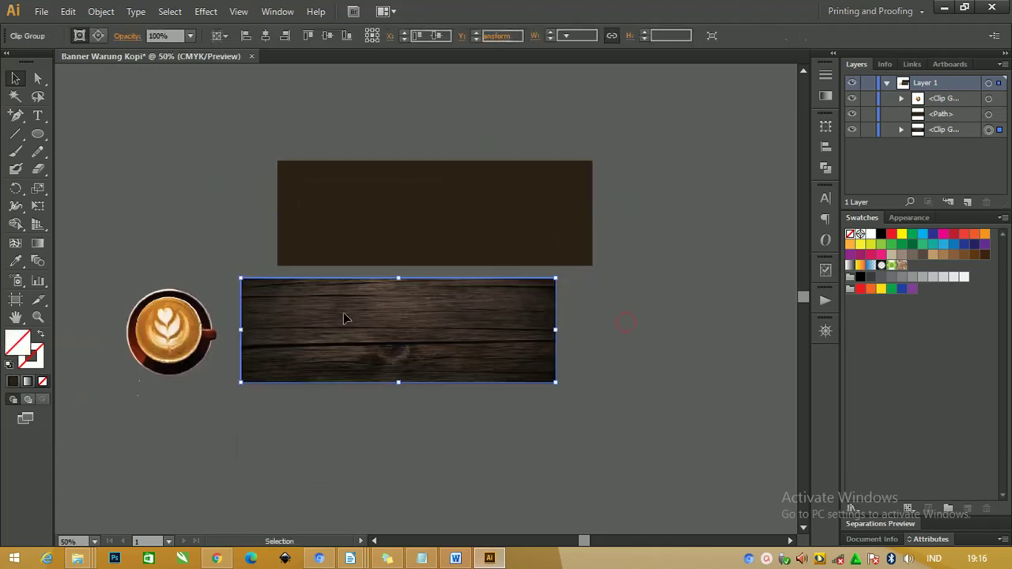
click(162, 316)
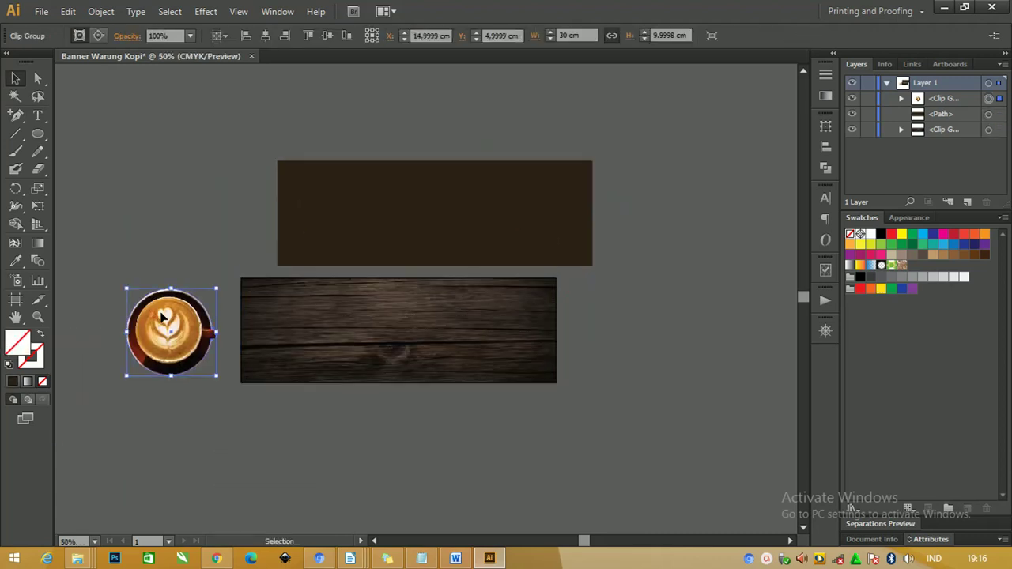
click(851, 98)
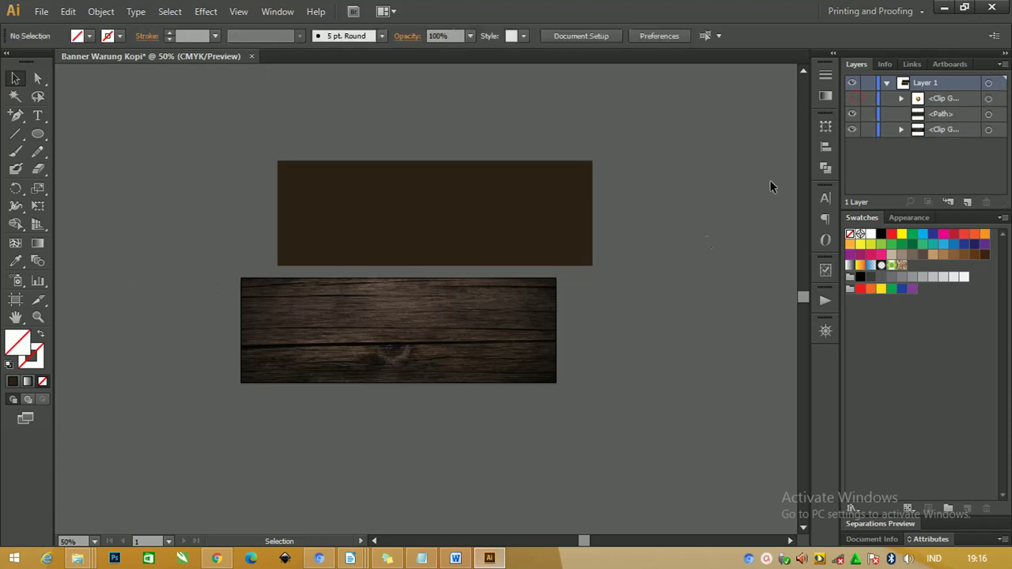
click(506, 334)
click(867, 130)
Drag the dark brown rectangle so it exactly covers the wood image
drag(519, 194, 462, 223)
key(z)
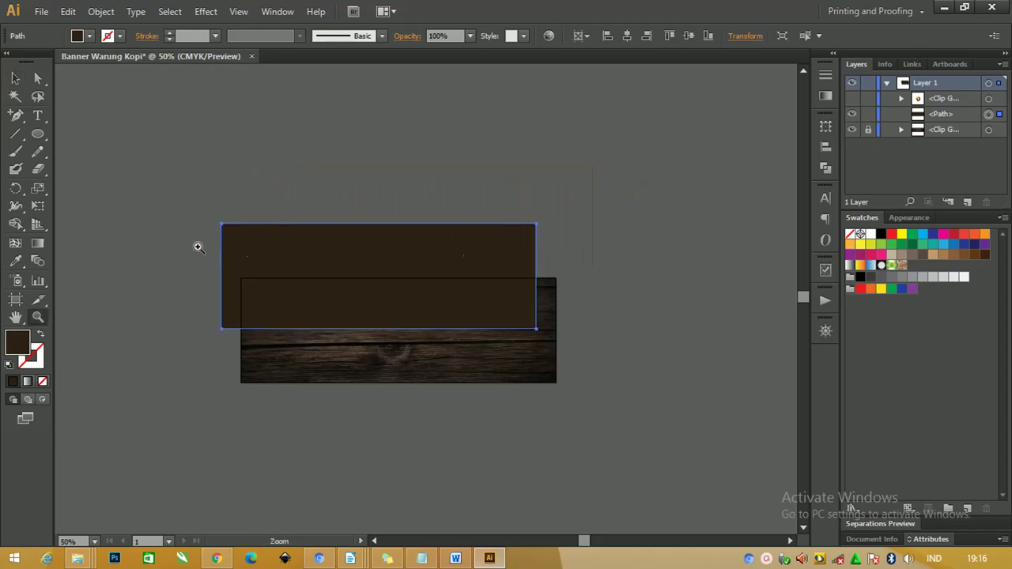
drag(542, 345, 750, 375)
drag(224, 254, 331, 257)
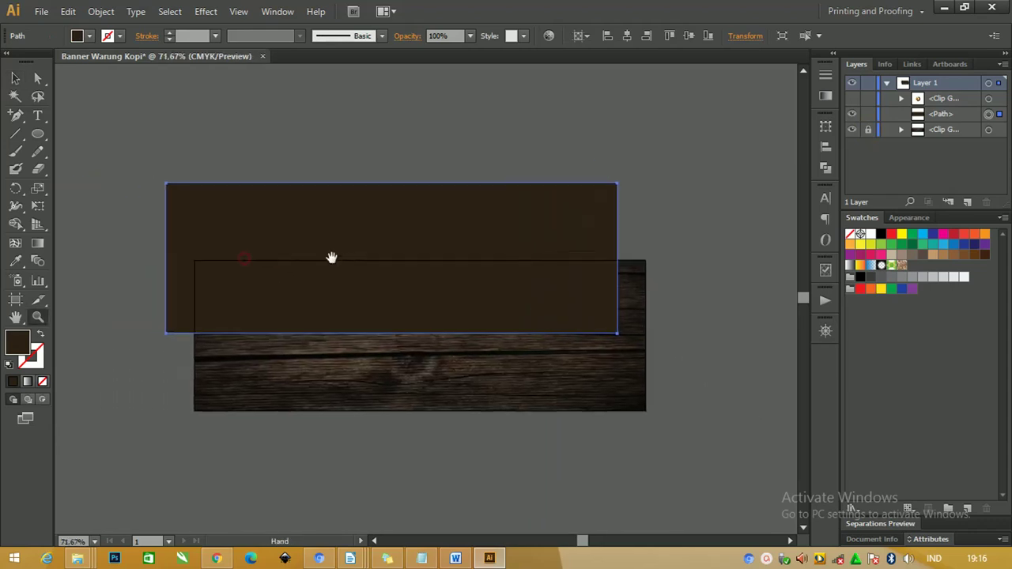
key(v)
click(116, 96)
drag(266, 236, 293, 313)
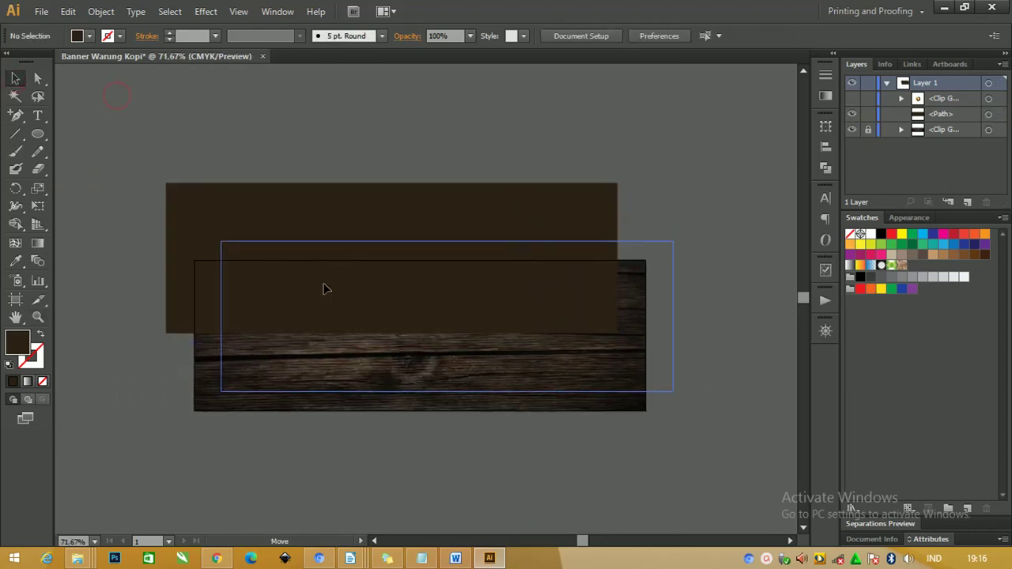
click(428, 191)
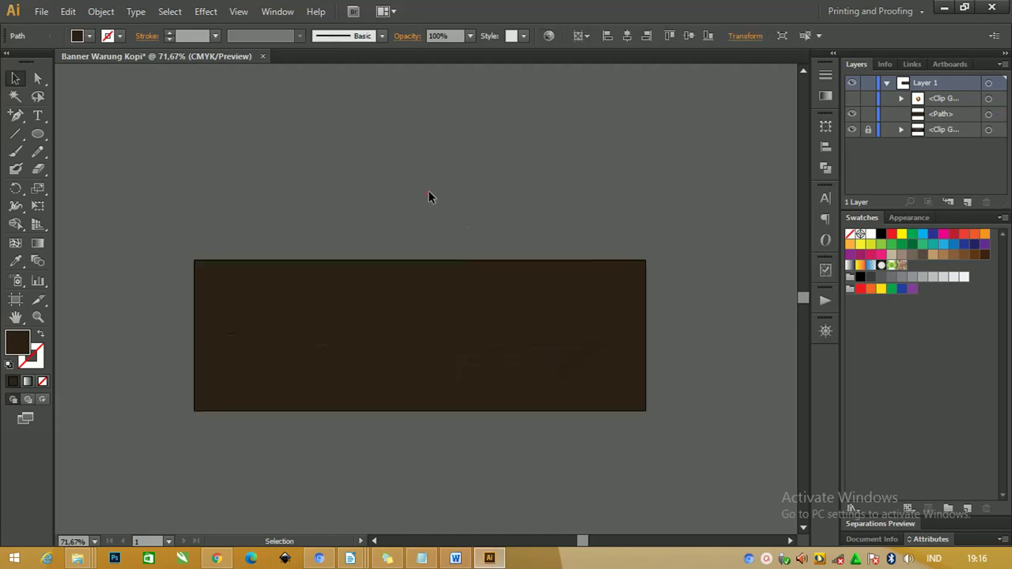
click(263, 315)
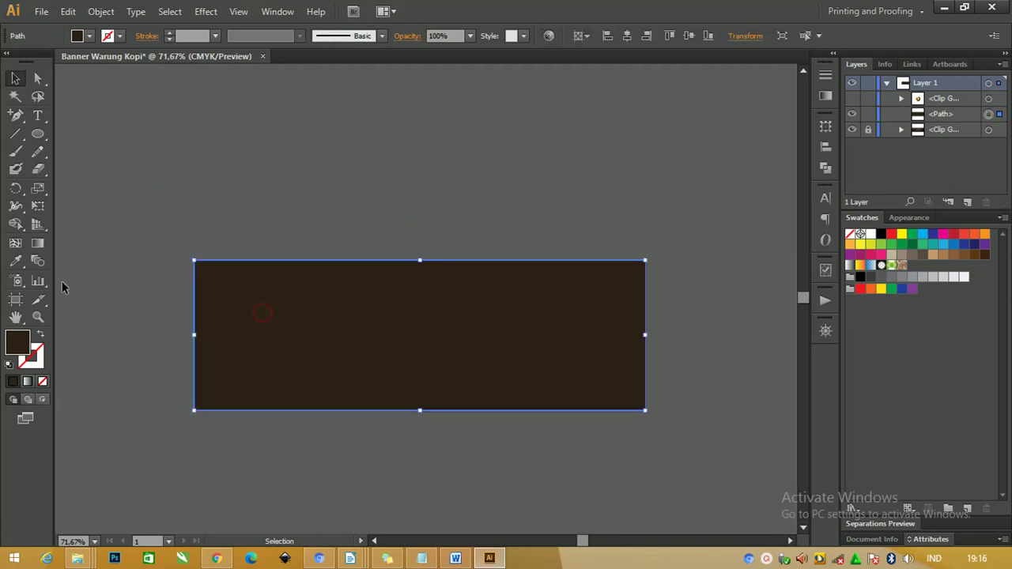
Turn the brown rectangle into a gradient mesh with a row of vertical mesh lines
click(15, 244)
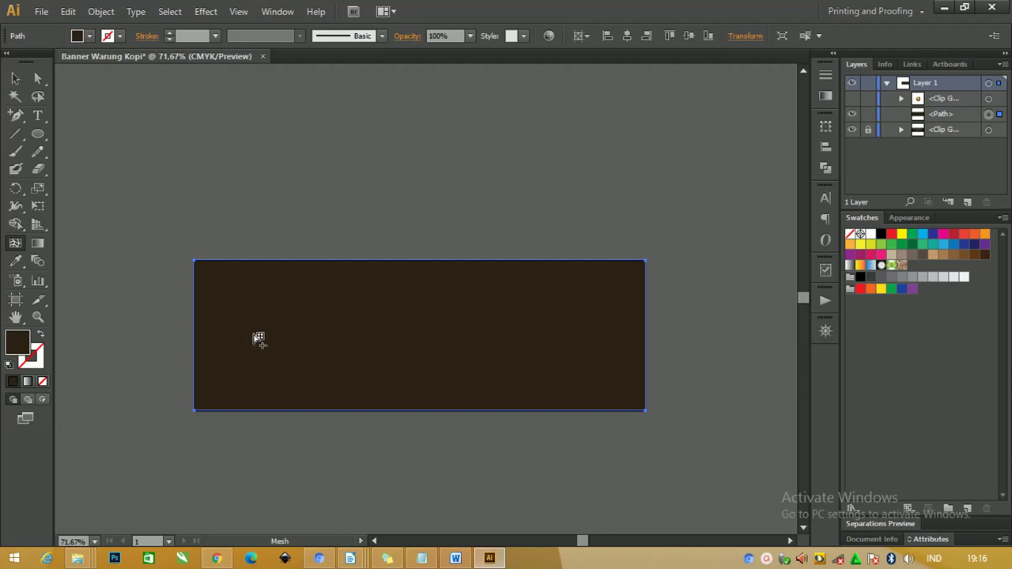
click(264, 334)
click(306, 335)
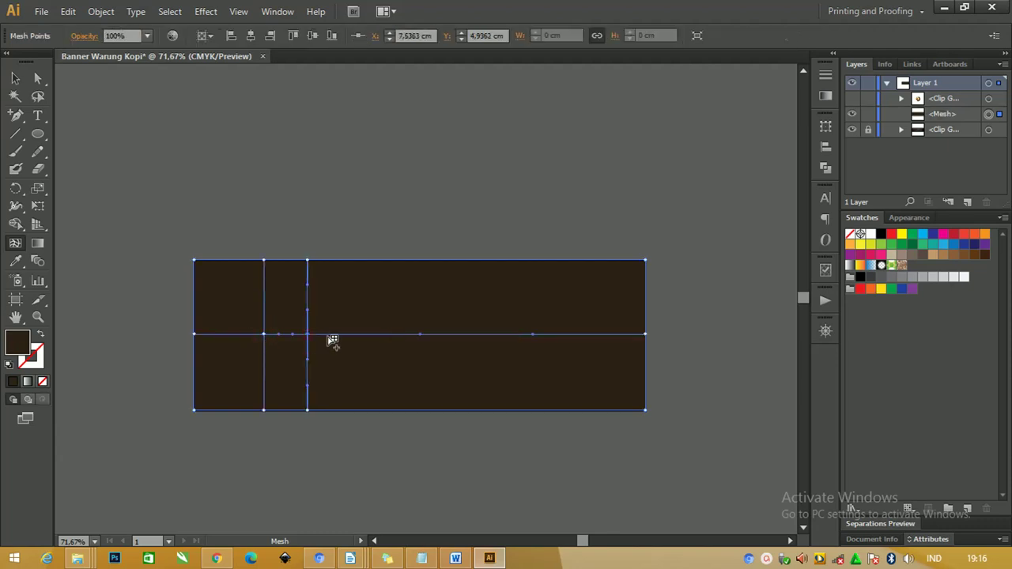
click(355, 335)
click(404, 335)
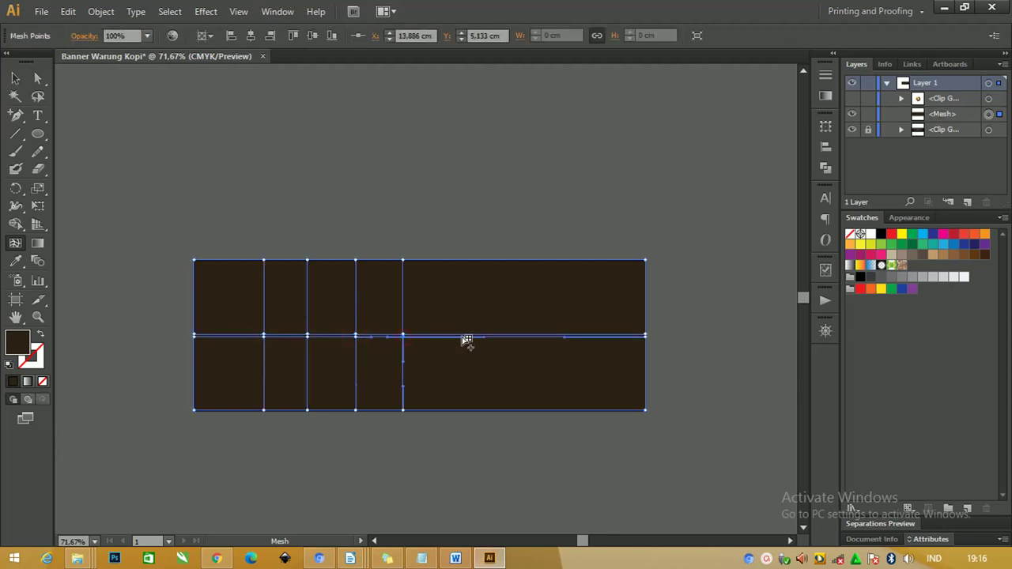
key(v)
key(u)
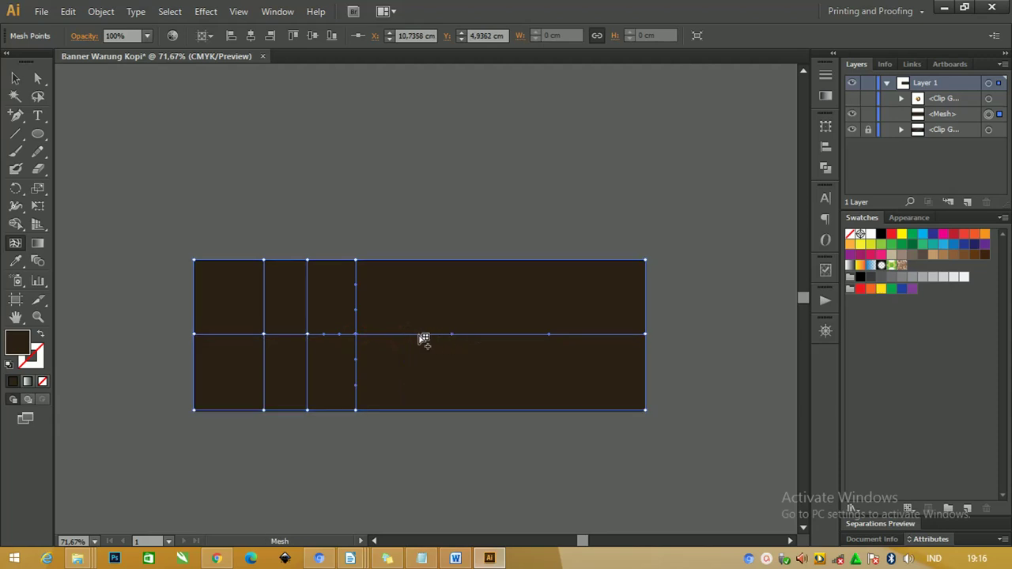
click(419, 334)
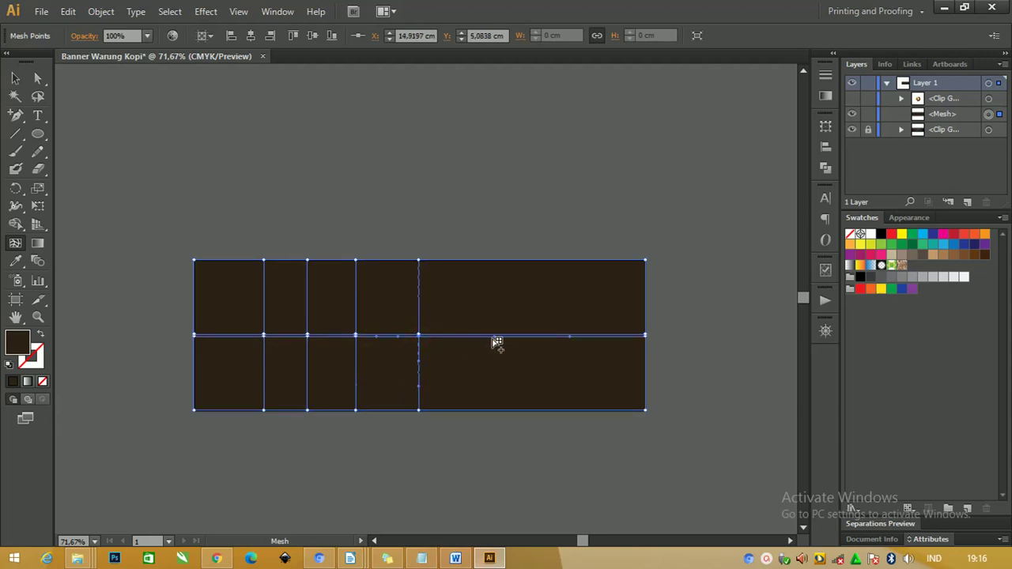
click(488, 335)
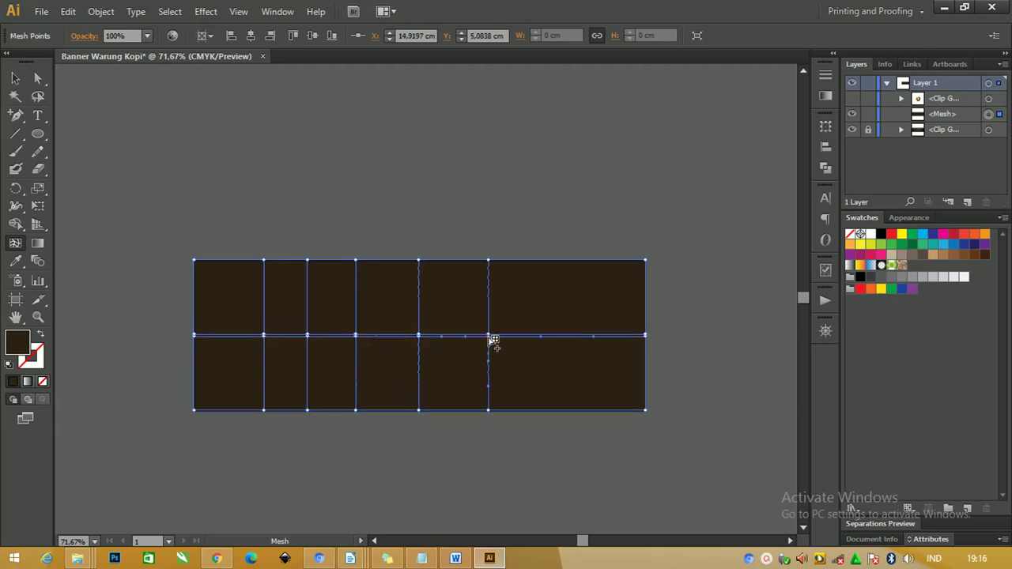
click(536, 335)
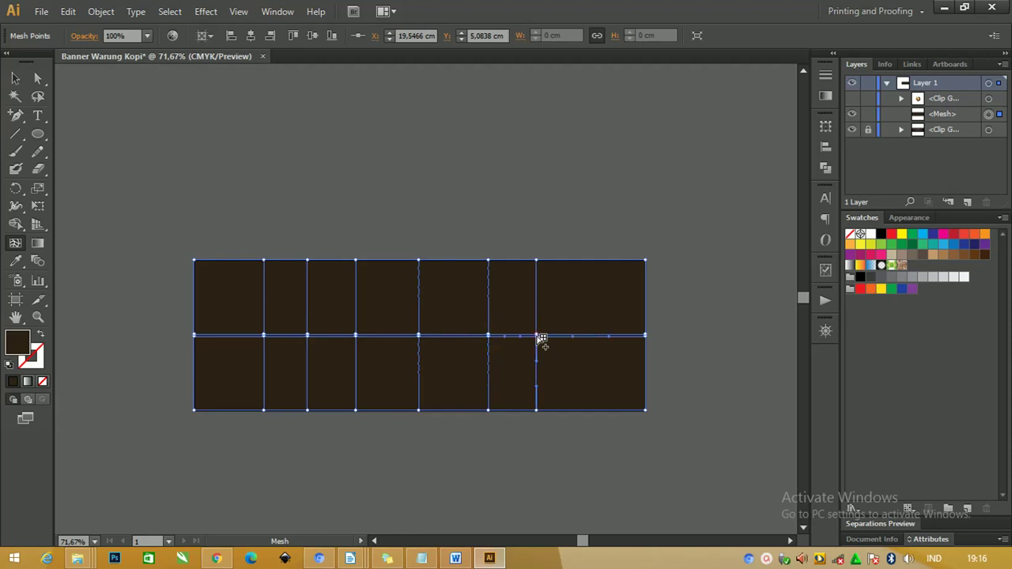
Add horizontal mesh lines in the upper and lower halves, then undo a stray mesh point
click(194, 294)
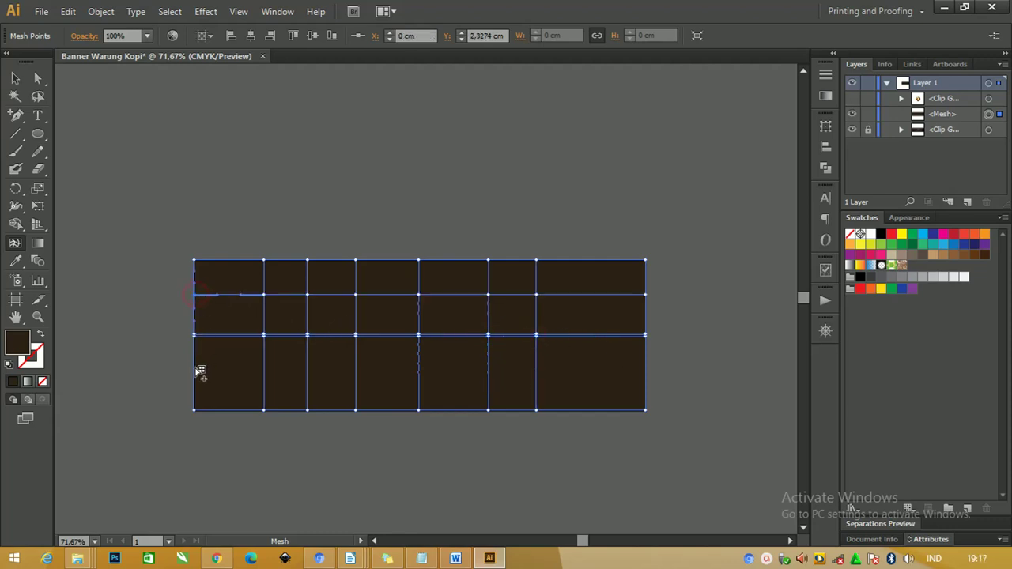
click(196, 372)
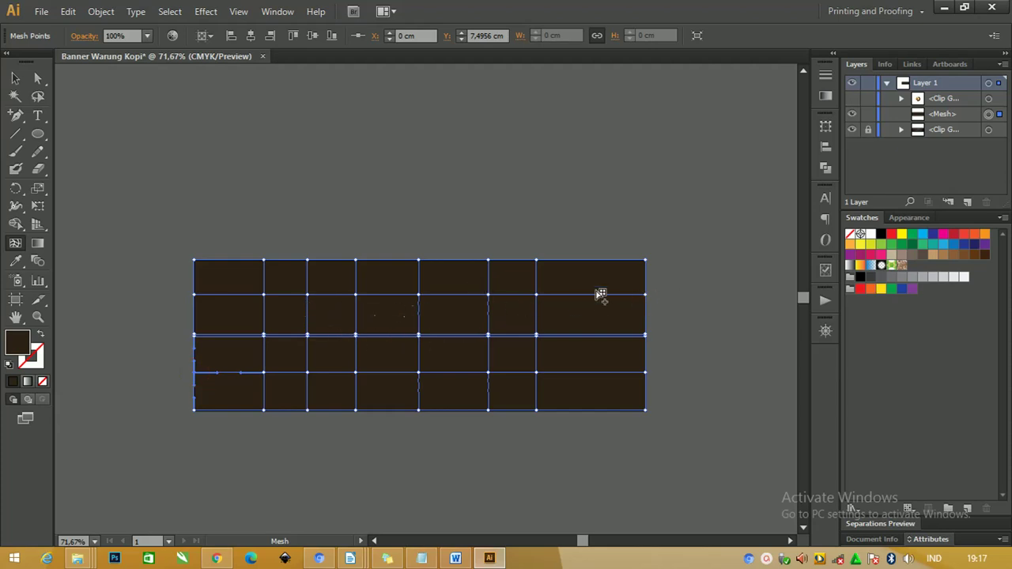
click(457, 260)
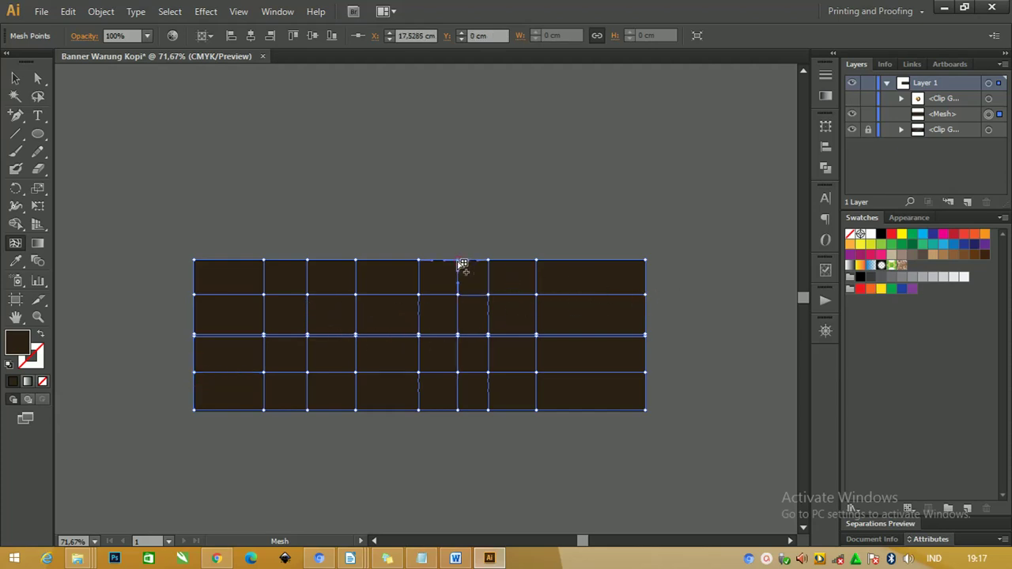
click(589, 260)
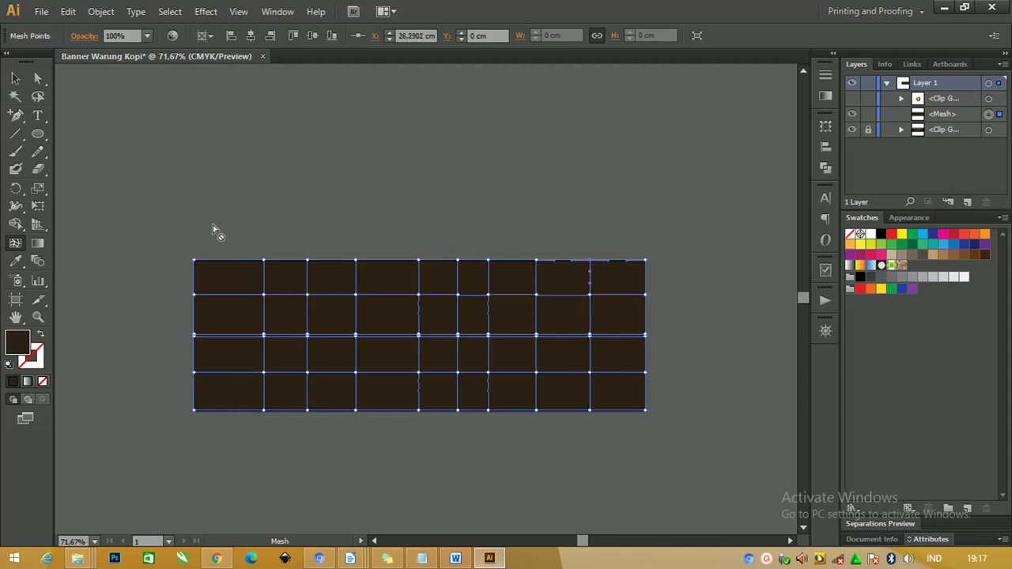
click(246, 284)
key(ctrl+z)
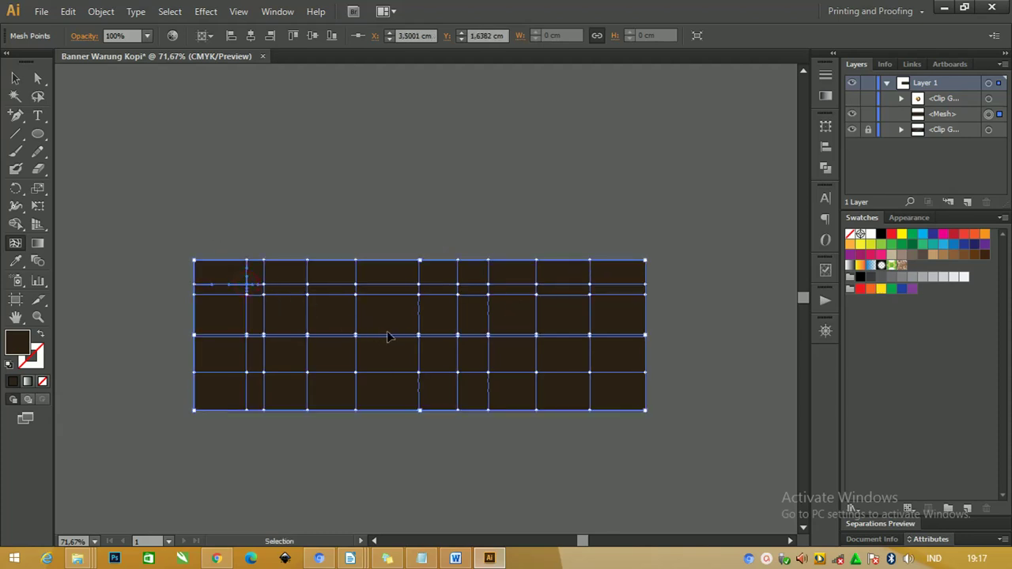
Marquee-select all the mesh points with Direct Selection and bring up the Appearance panel
click(37, 79)
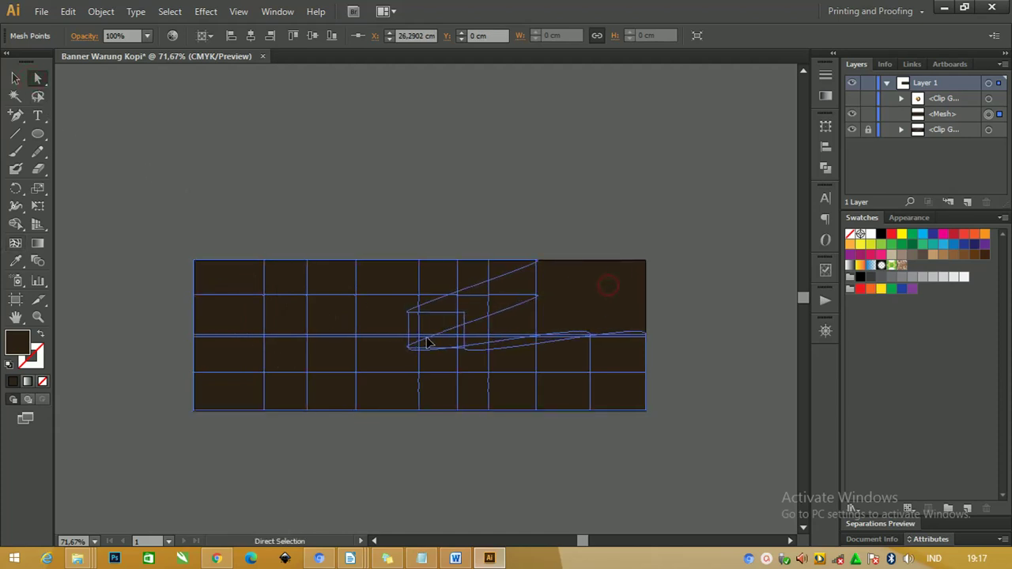
drag(598, 298, 605, 287)
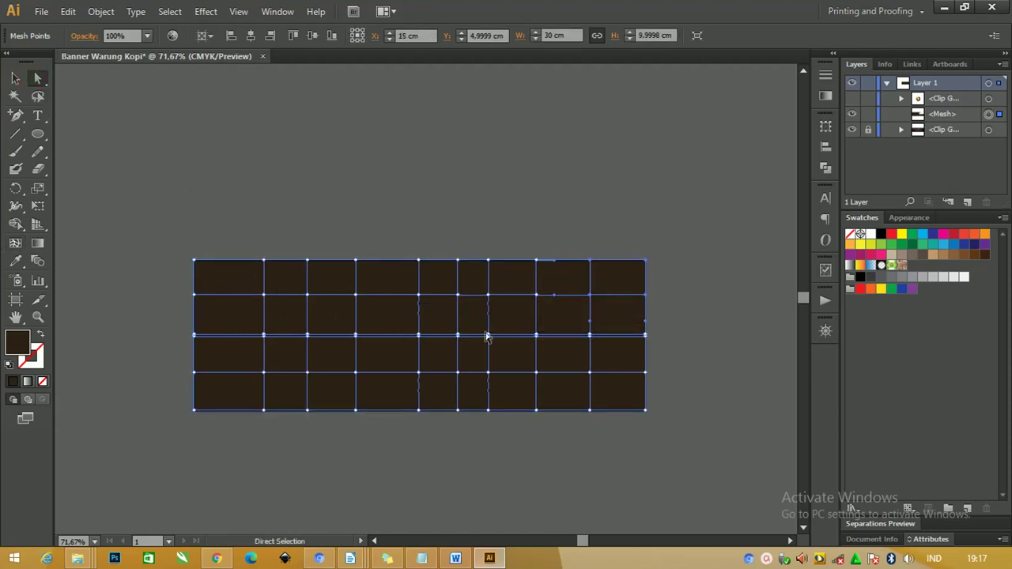
click(356, 294)
click(343, 232)
click(336, 314)
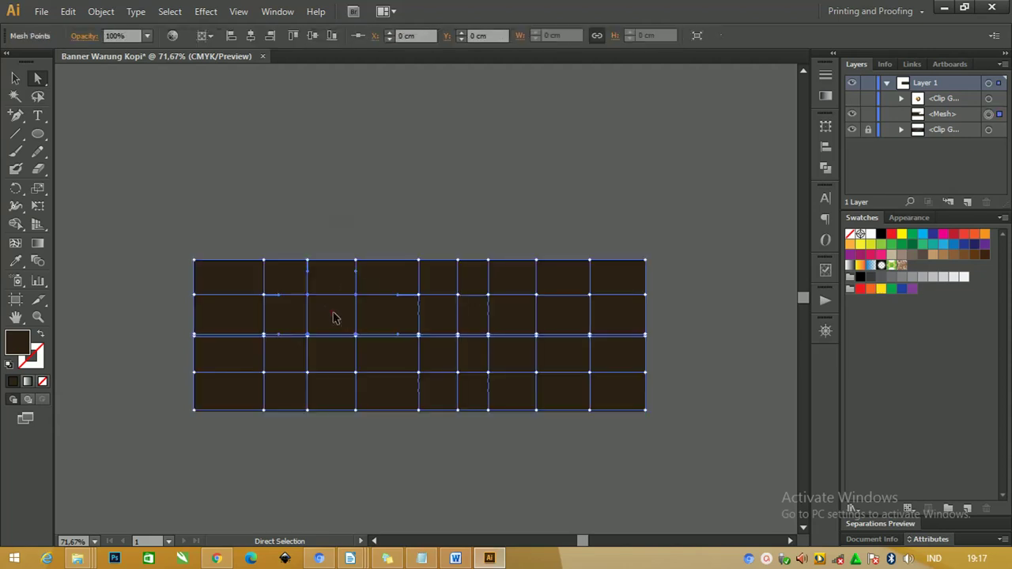
key(ctrl+1)
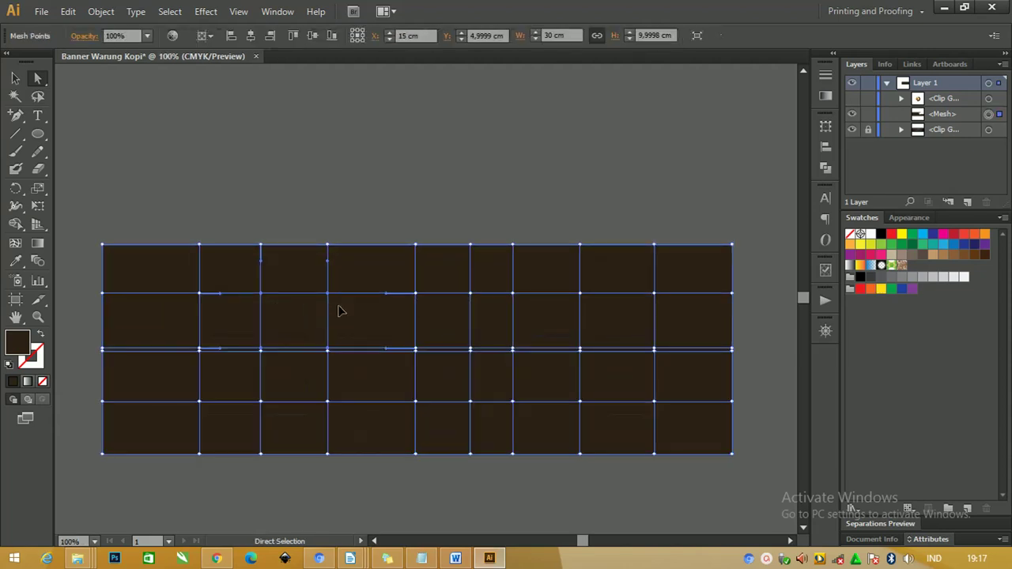
drag(281, 143, 649, 391)
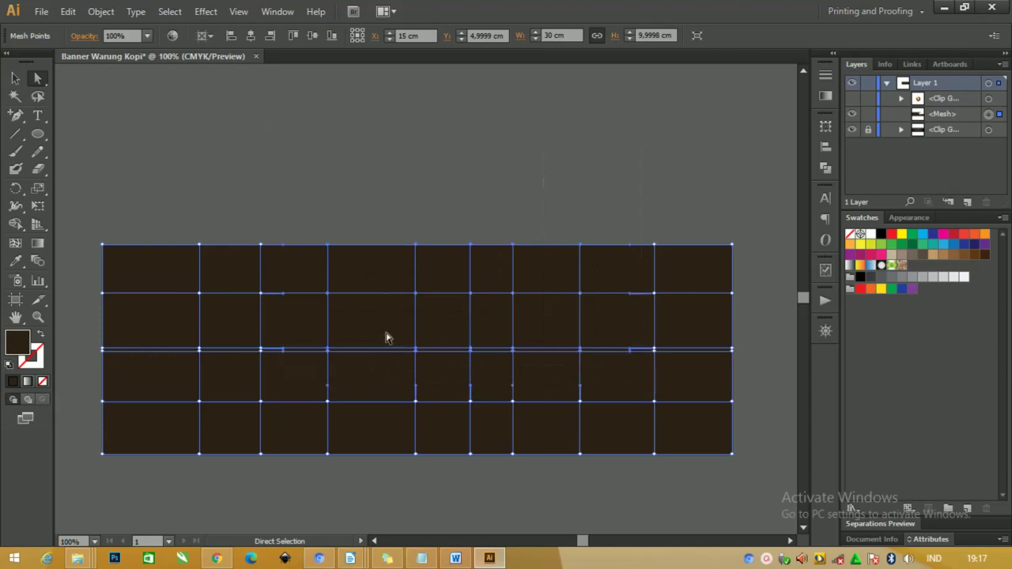
click(335, 193)
click(297, 289)
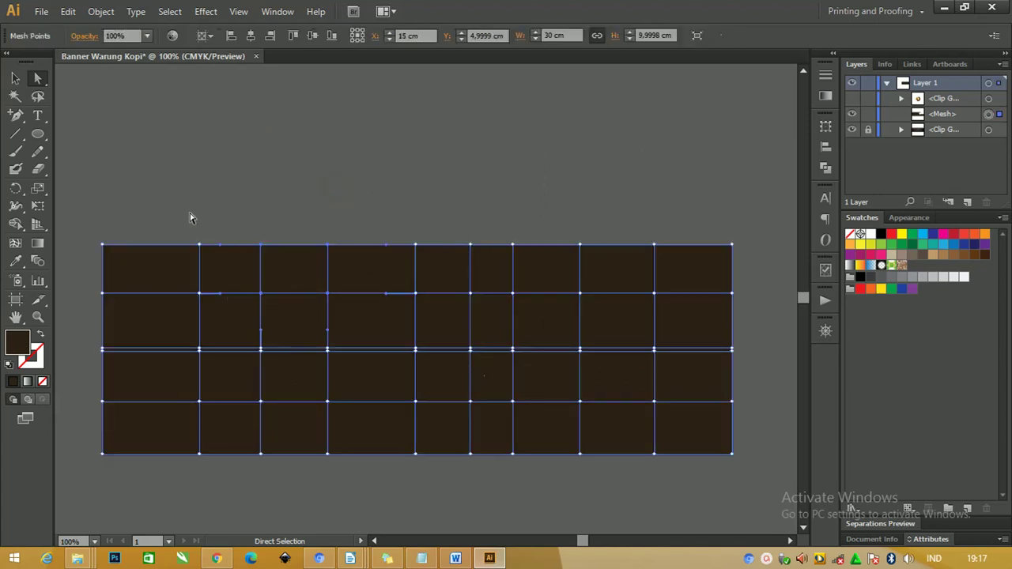
mouse_move(171, 209)
mouse_down()
mouse_move(717, 263)
mouse_move(684, 268)
mouse_move(659, 420)
mouse_up()
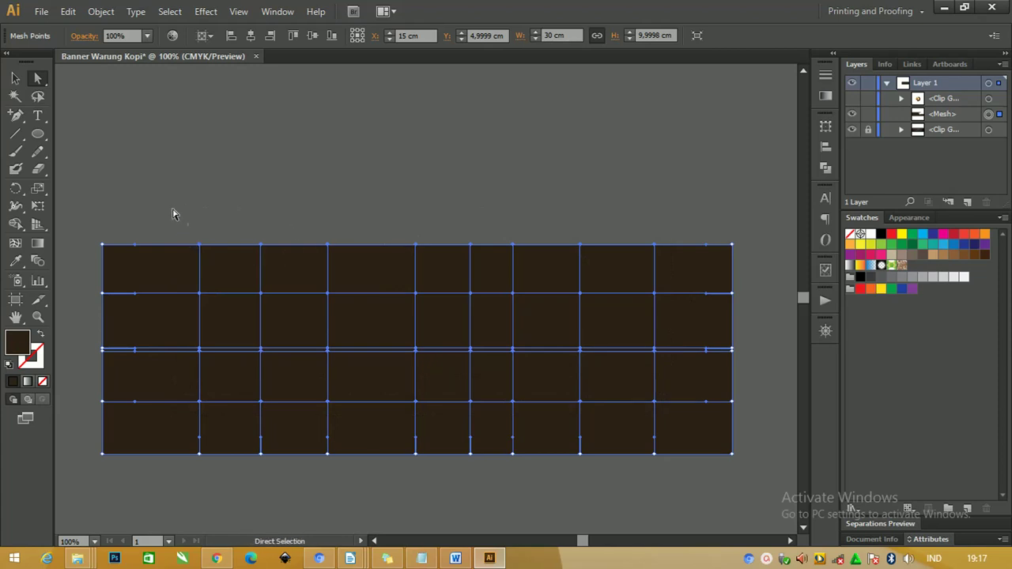
drag(172, 210, 669, 260)
click(909, 217)
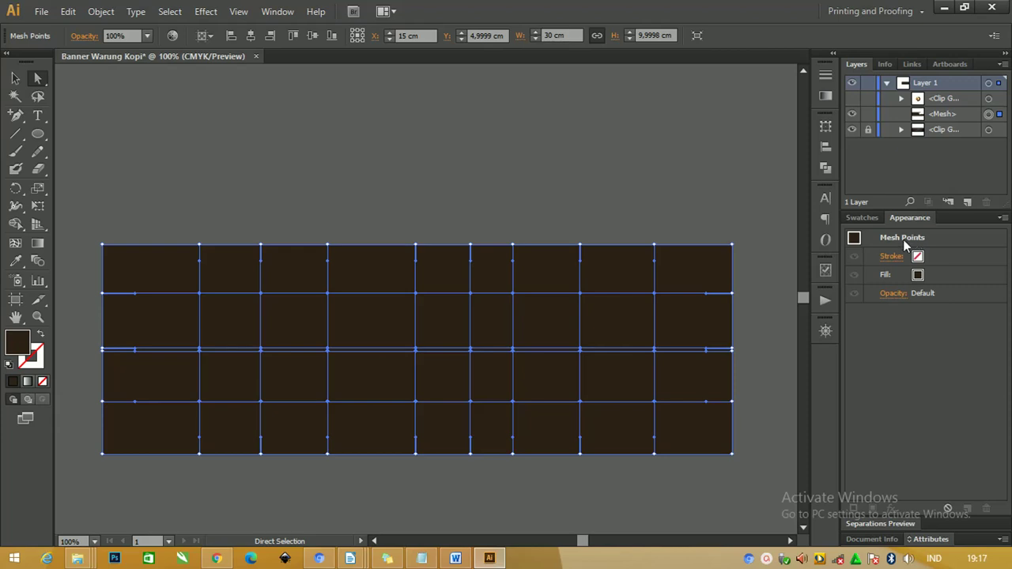
Try mesh opacity values of 30%, 40%, 50% and 70% in the Transparency options
click(893, 294)
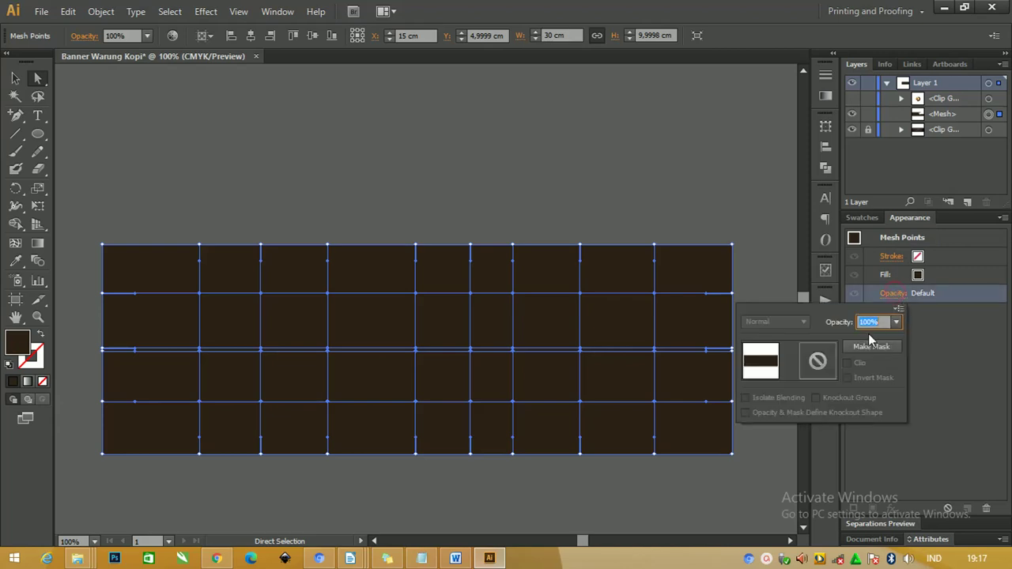
click(896, 322)
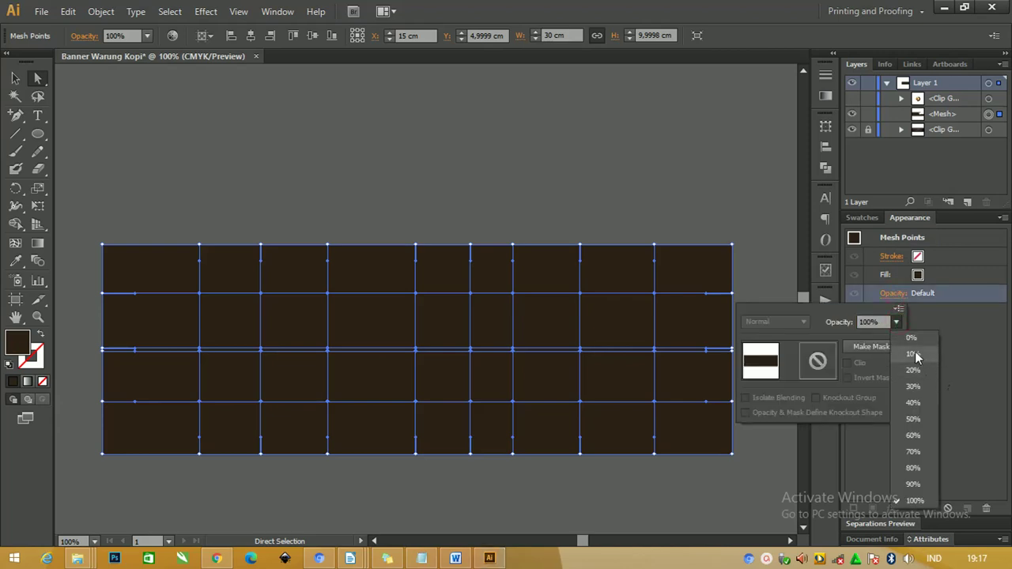
click(912, 386)
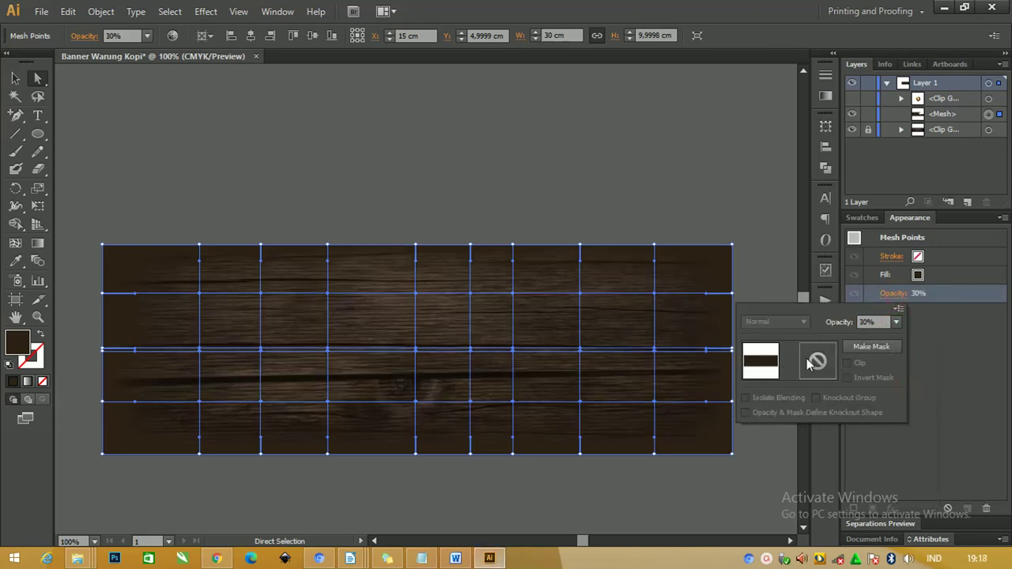
click(895, 322)
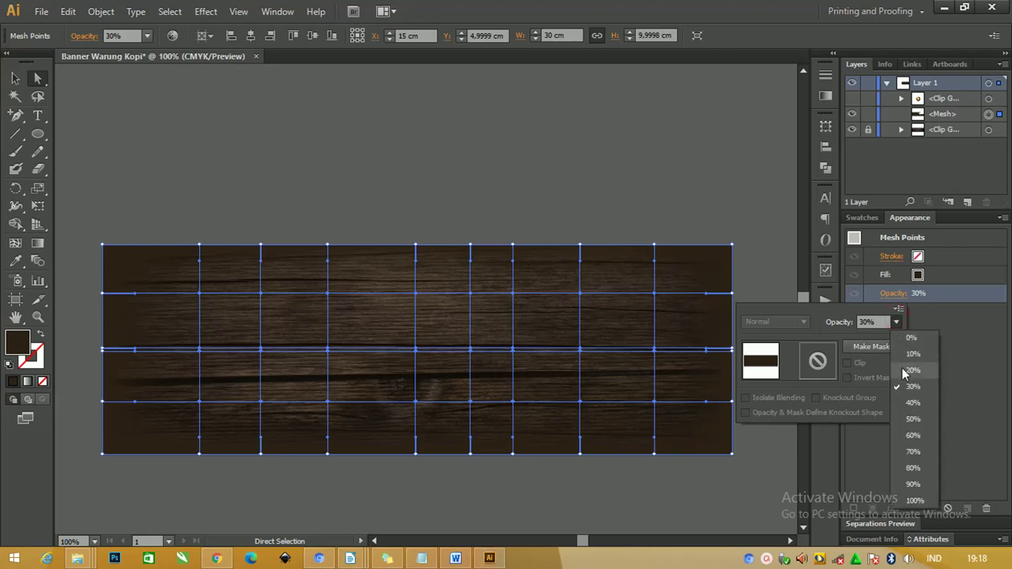
click(912, 402)
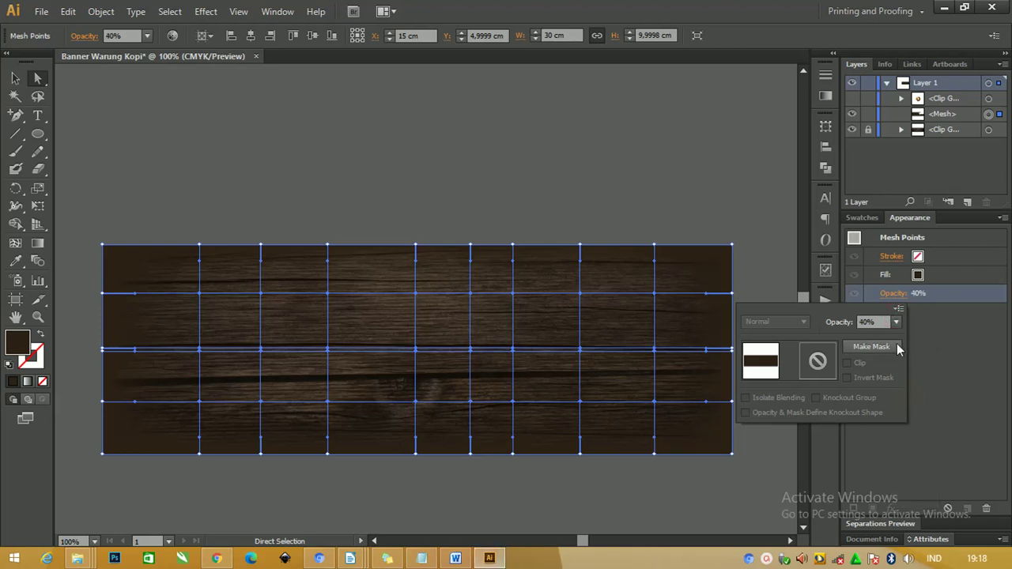
click(895, 322)
click(906, 419)
click(895, 323)
click(909, 451)
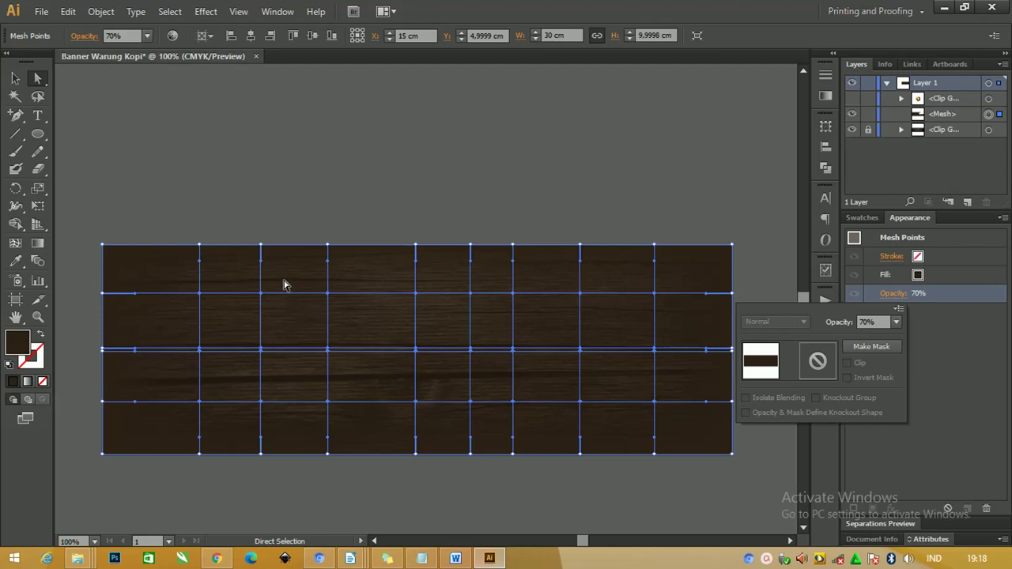
key(ctrl)
click(222, 283)
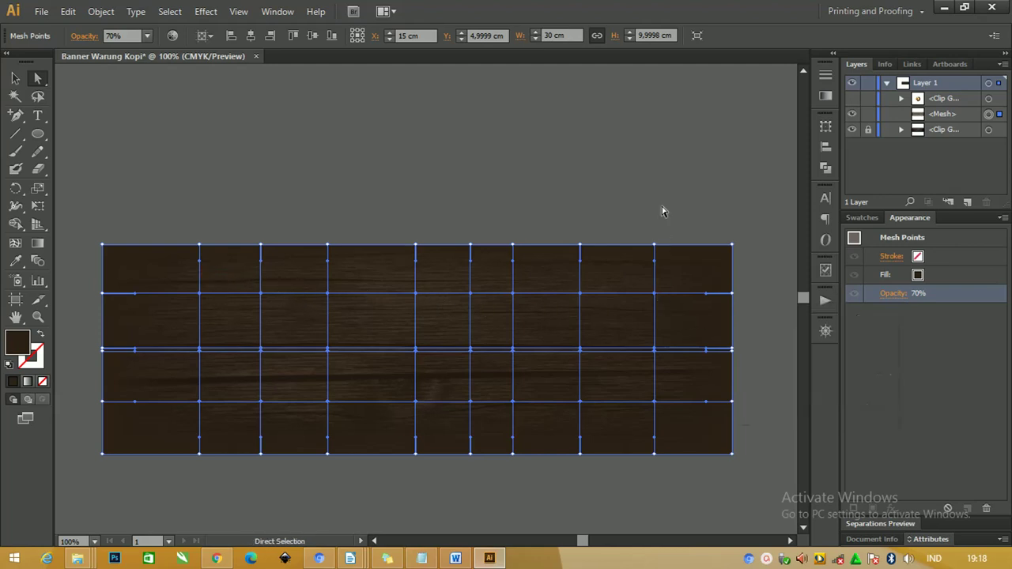
Reselect all mesh points, set their opacity to 20%, and deselect everything
click(661, 210)
click(341, 260)
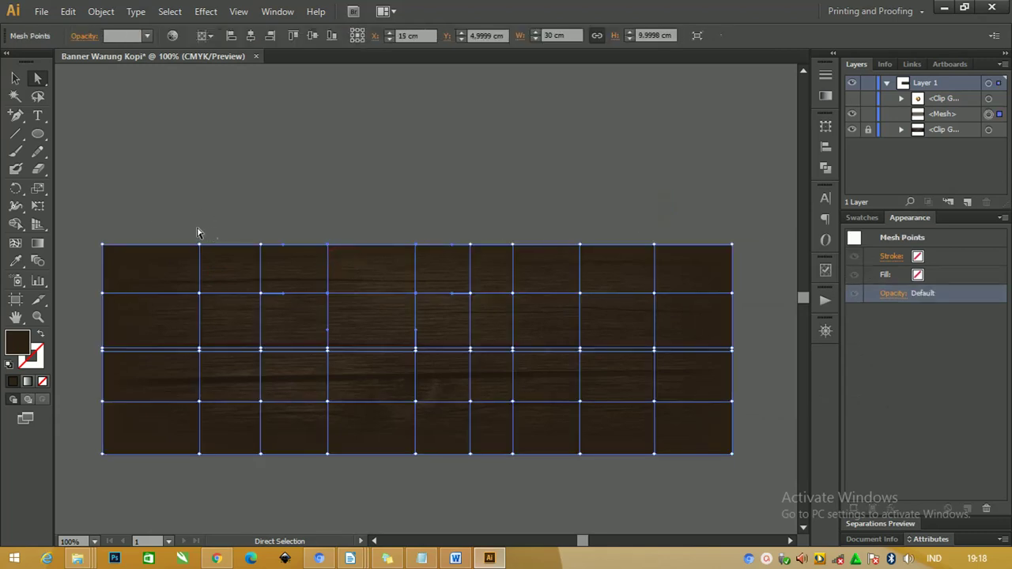
mouse_move(182, 219)
mouse_down()
mouse_move(684, 336)
mouse_move(678, 376)
mouse_move(633, 364)
mouse_up()
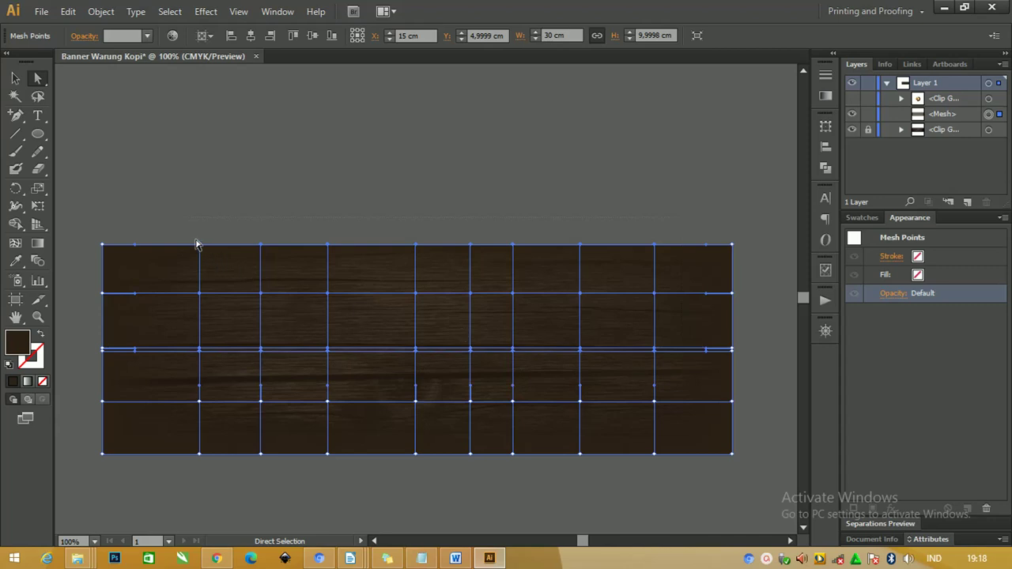
mouse_move(167, 210)
mouse_down()
mouse_move(355, 284)
mouse_move(671, 312)
mouse_up()
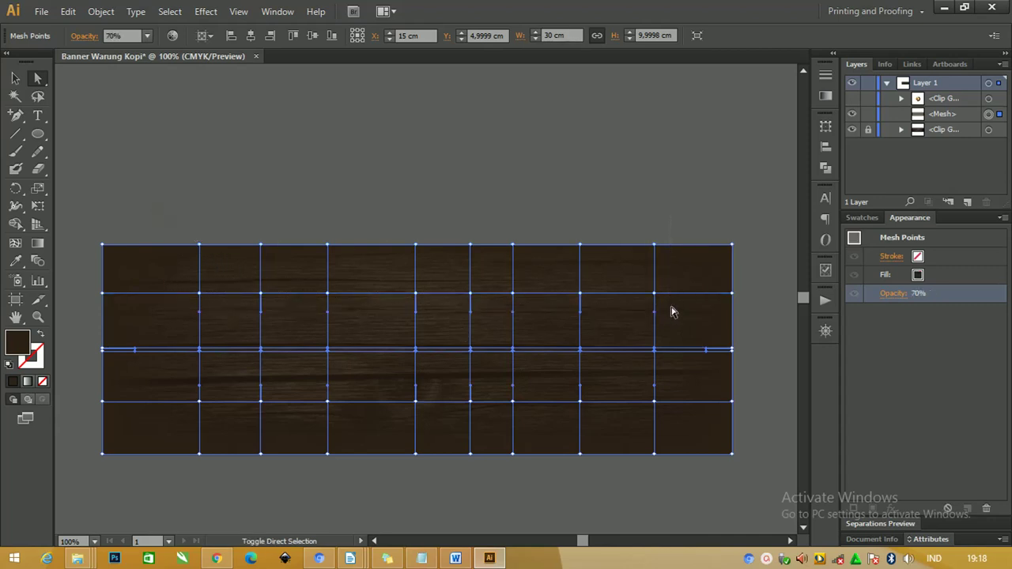
click(890, 293)
click(897, 322)
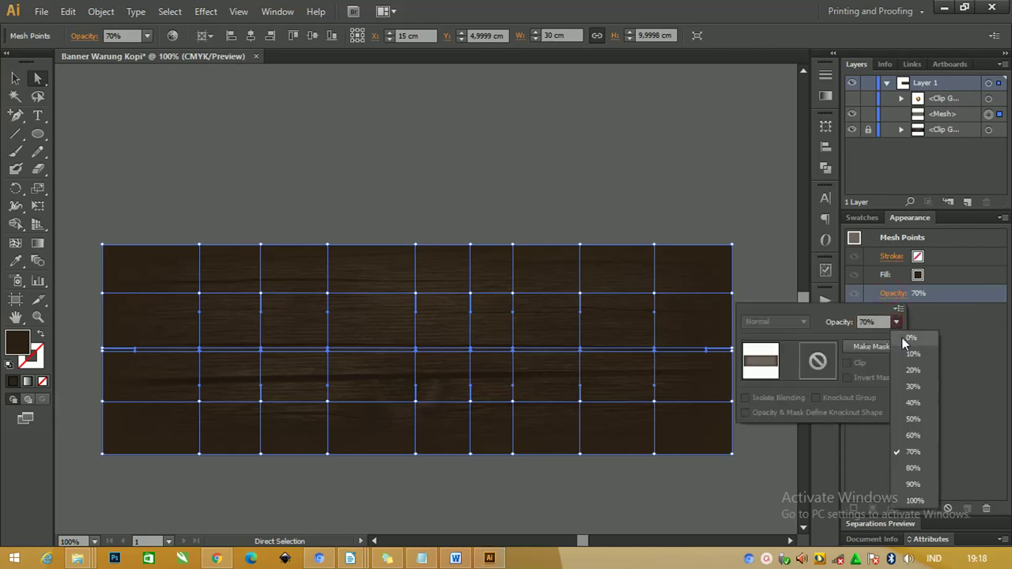
click(911, 370)
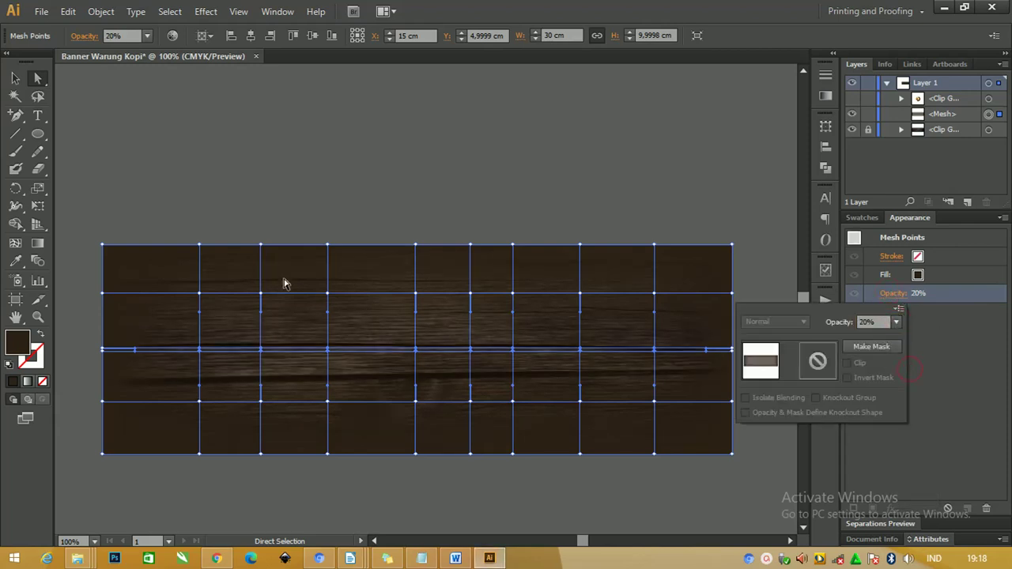
click(15, 78)
click(247, 135)
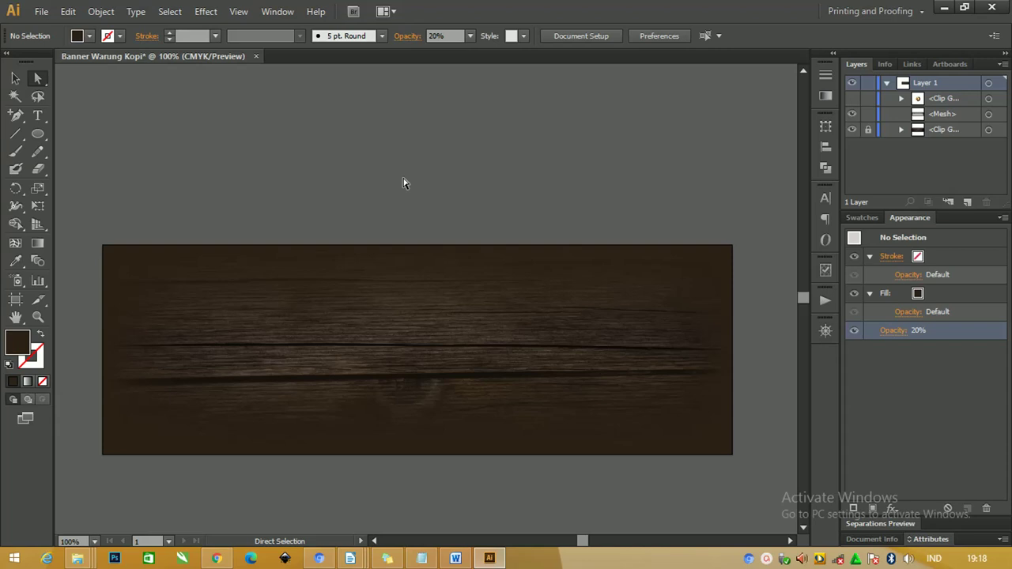
Unhide the latte cup and drag it onto the left end of the wooden board
click(851, 98)
key(ctrl+minus)
key(ctrl+minus)
drag(203, 311, 344, 308)
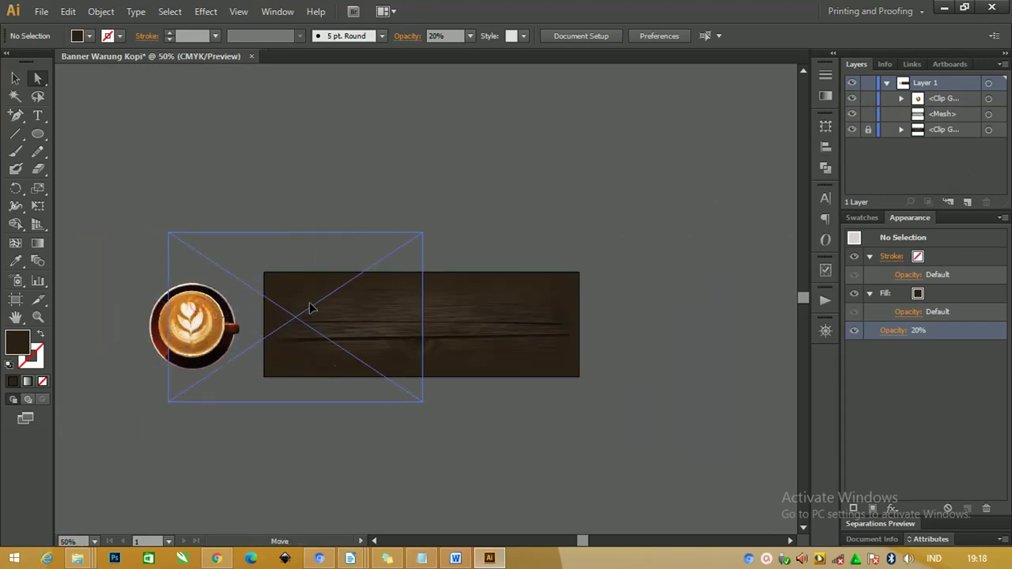
key(ctrl+z)
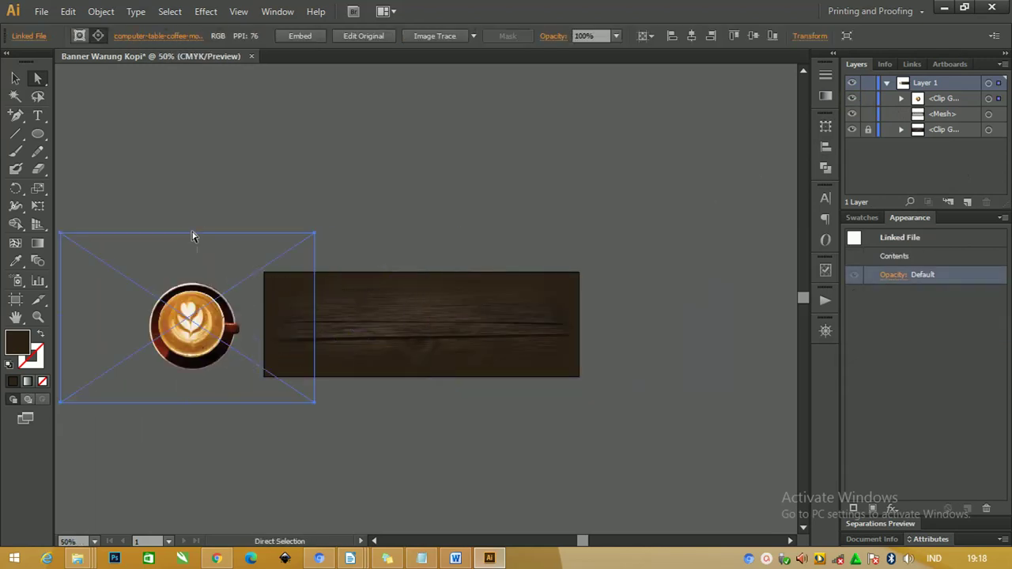
click(189, 225)
click(15, 78)
drag(177, 324, 317, 324)
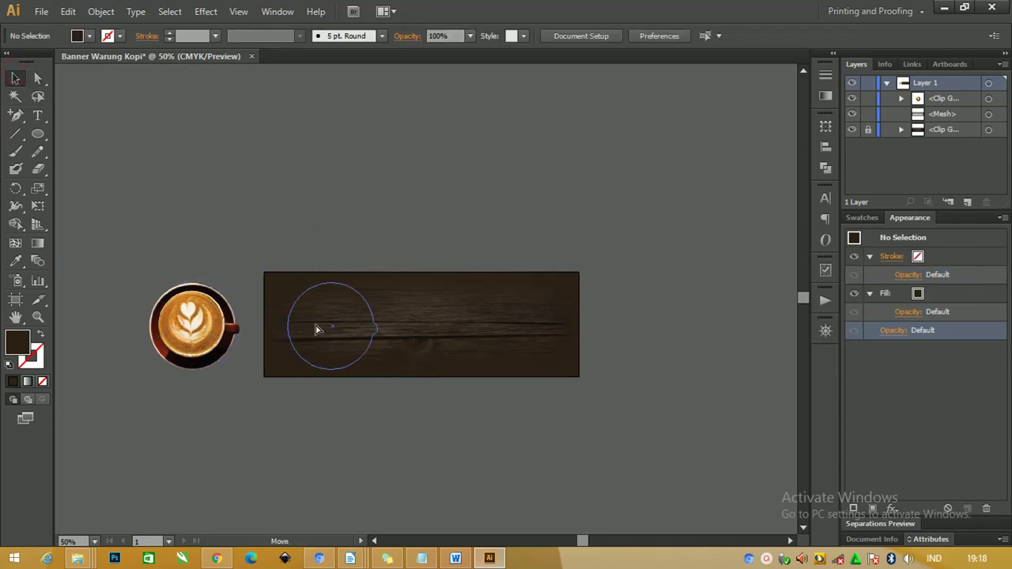
key(ctrl+a)
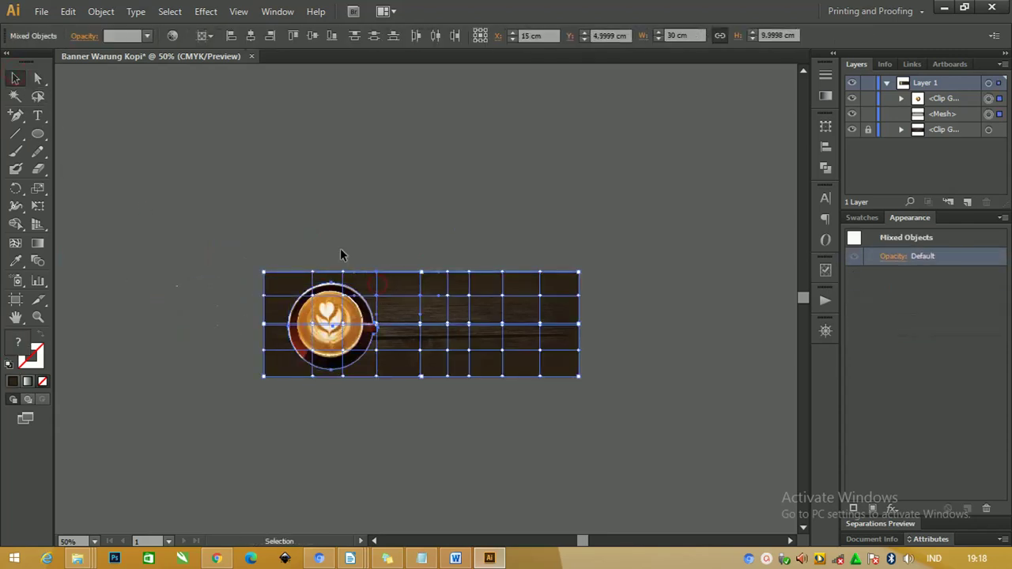
click(340, 248)
ctrl+click(336, 301)
key(ctrl+plus)
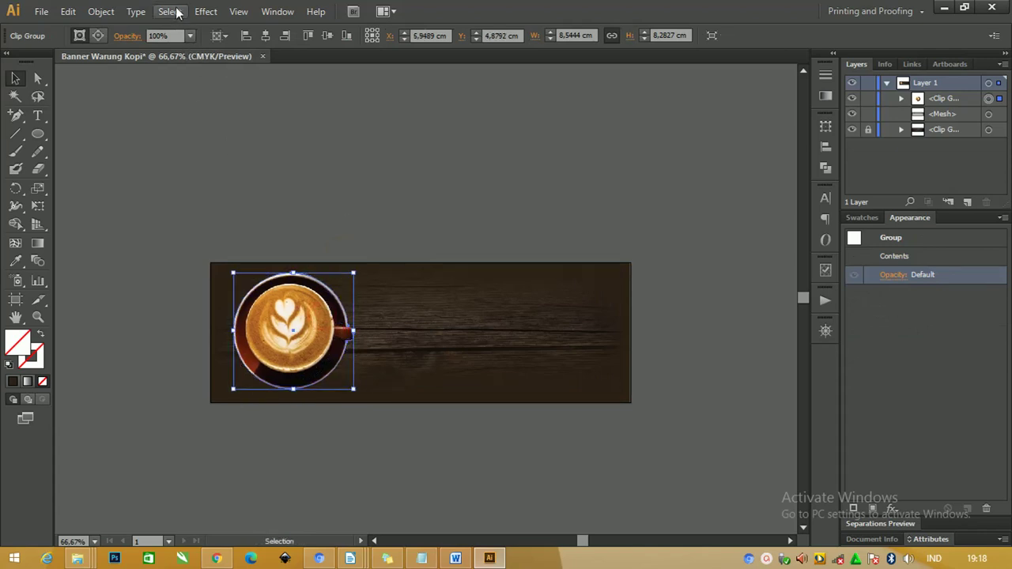
Add a Multiply drop shadow to the cup: 75% opacity, X 0,3 cm, Y 0,25 cm, blur 0,5 cm
click(205, 11)
mouse_move(225, 179)
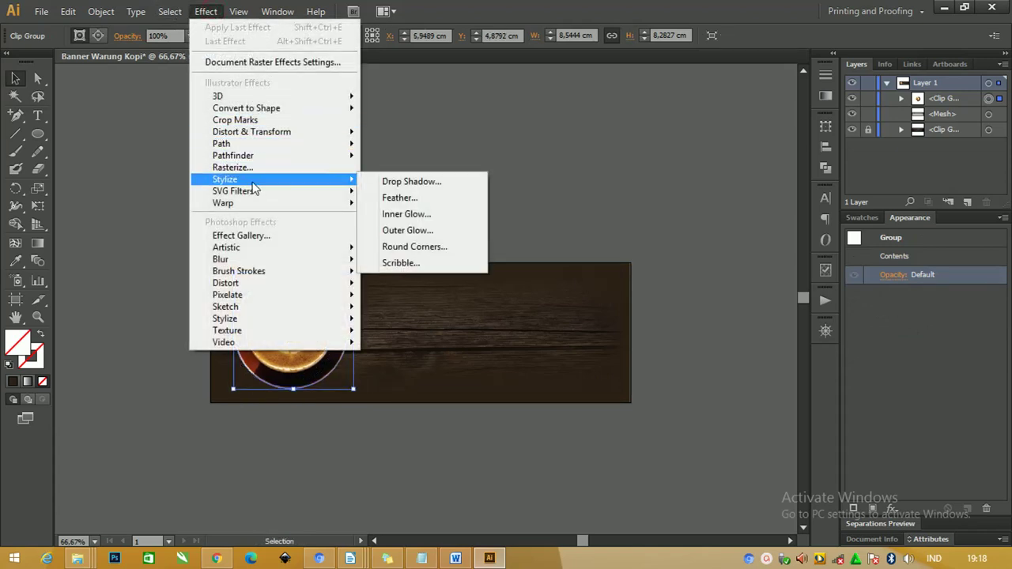
click(411, 184)
click(651, 291)
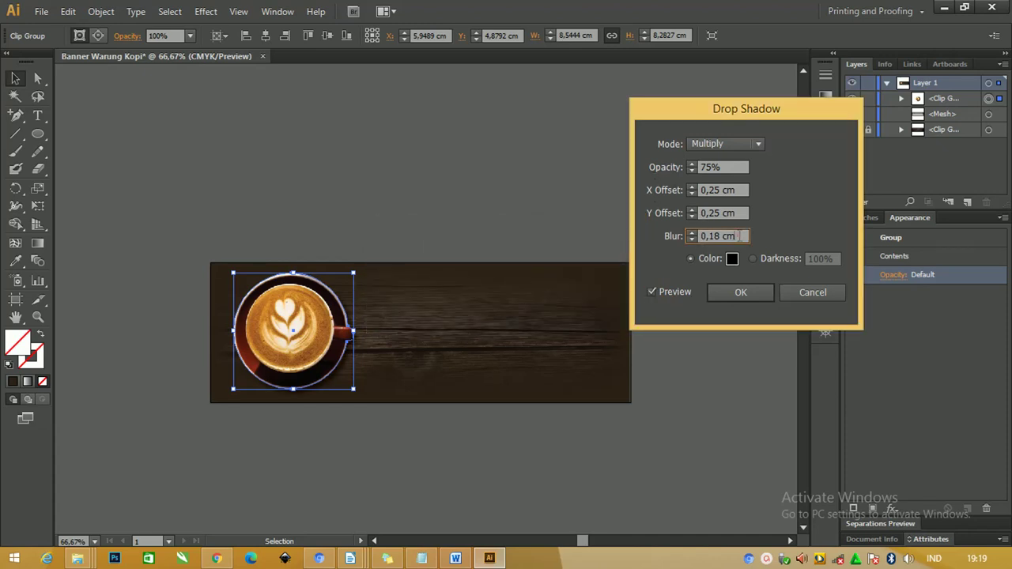
drag(734, 234, 695, 239)
key(Up)
click(733, 259)
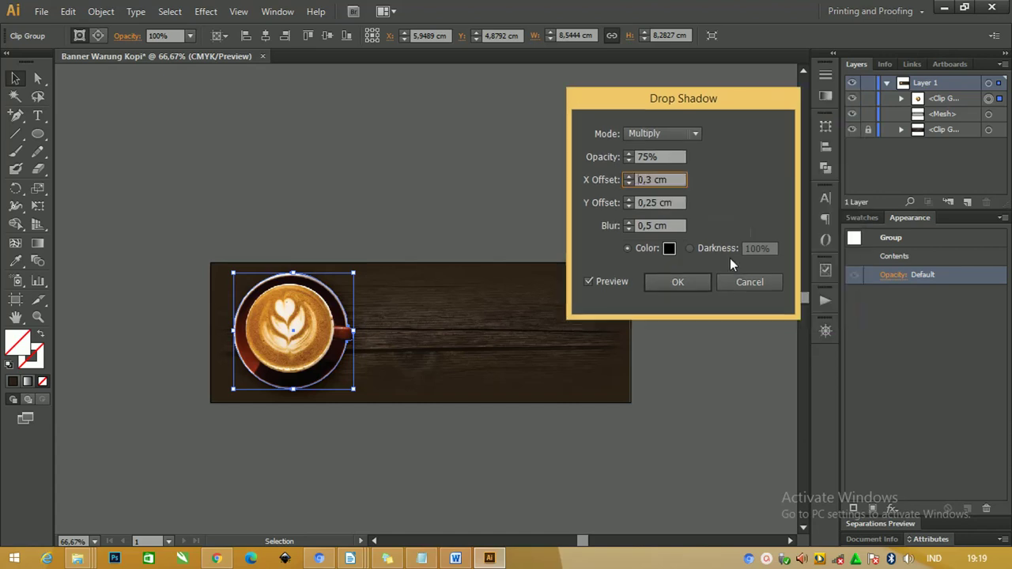
drag(668, 97, 607, 107)
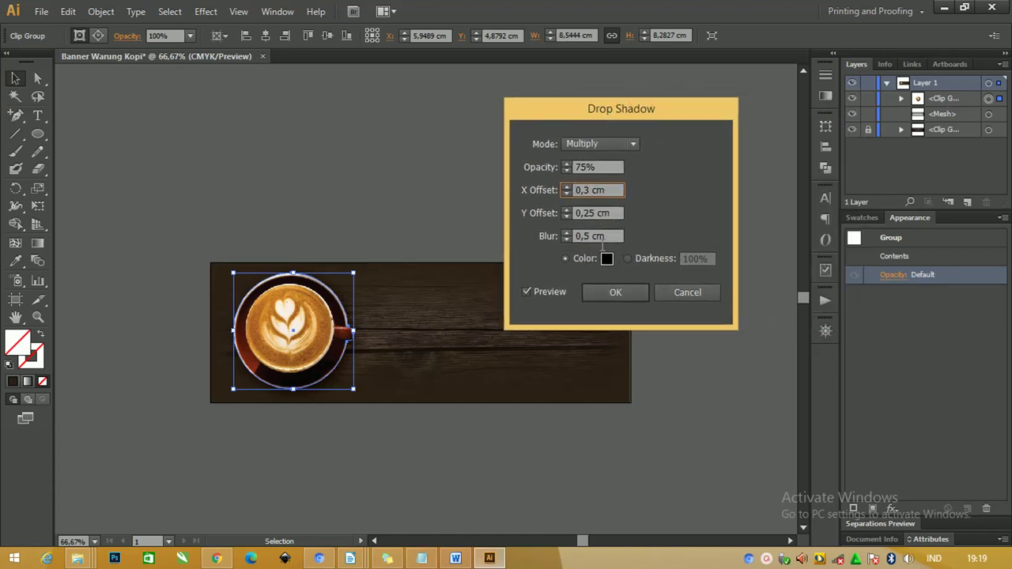
click(615, 292)
click(419, 198)
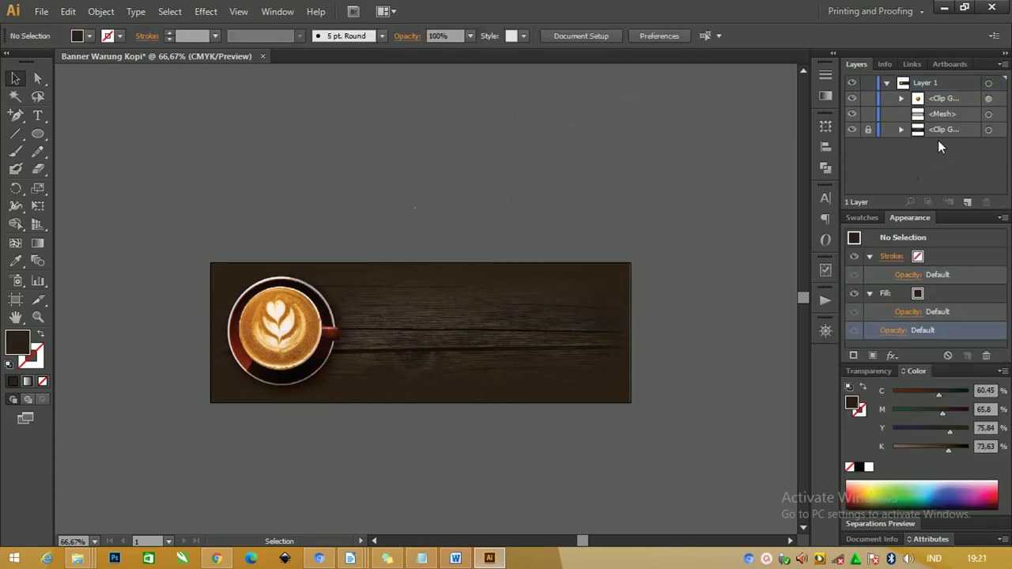
Duplicate the wood clip group to the top, release its mask and delete the copied kayu.png
click(988, 130)
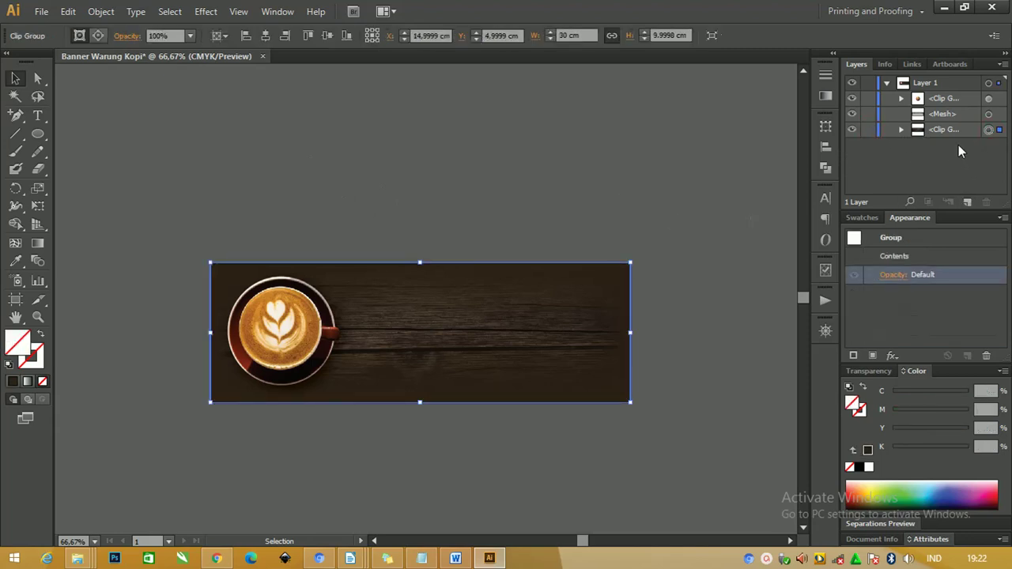
drag(952, 131, 968, 200)
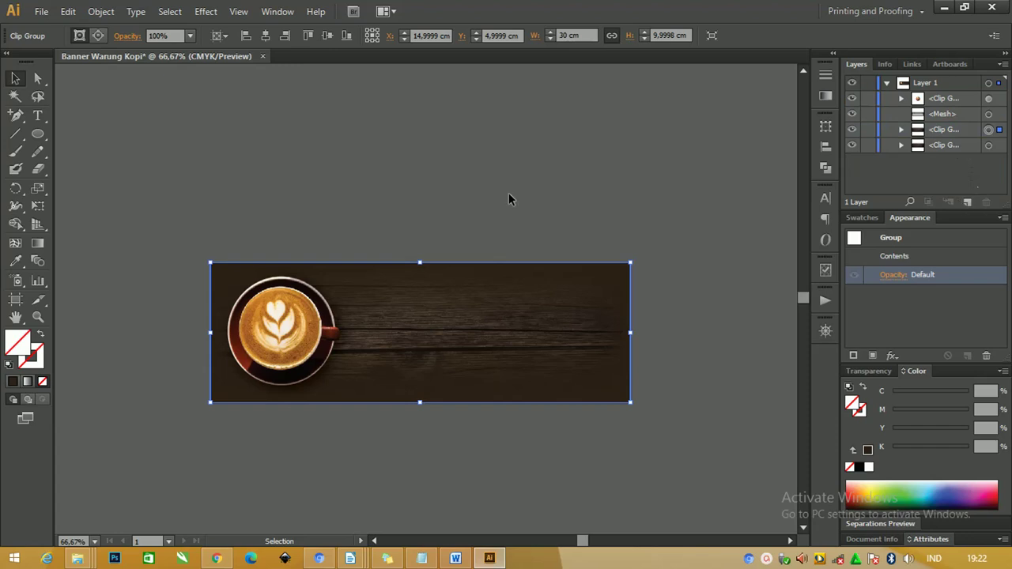
drag(965, 131, 960, 97)
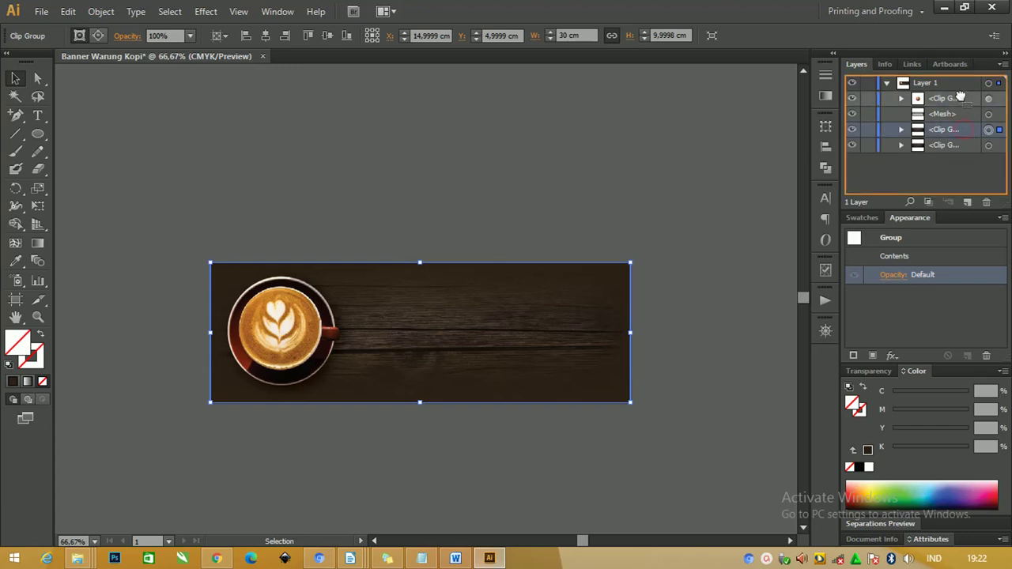
right_click(460, 284)
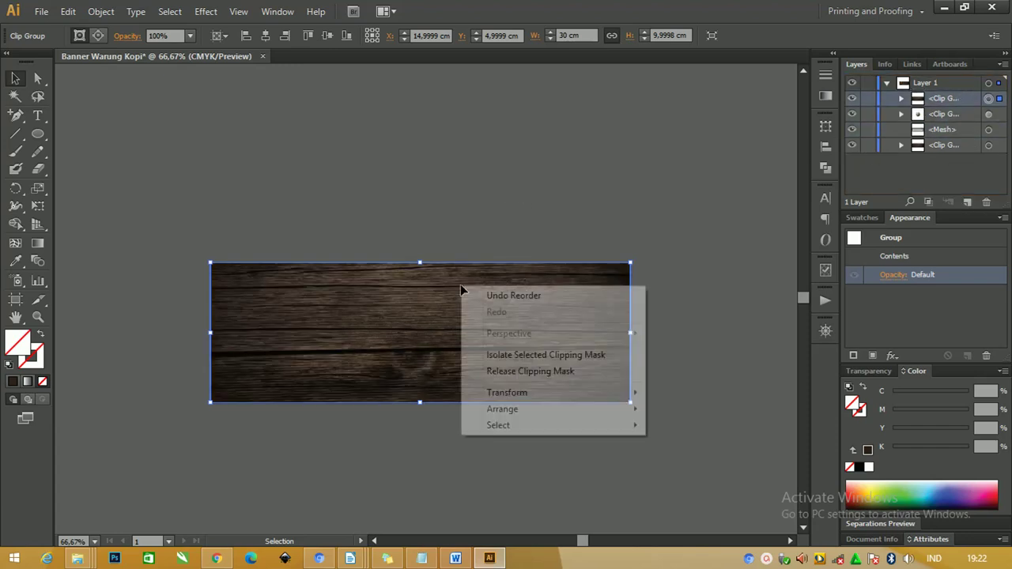
click(530, 371)
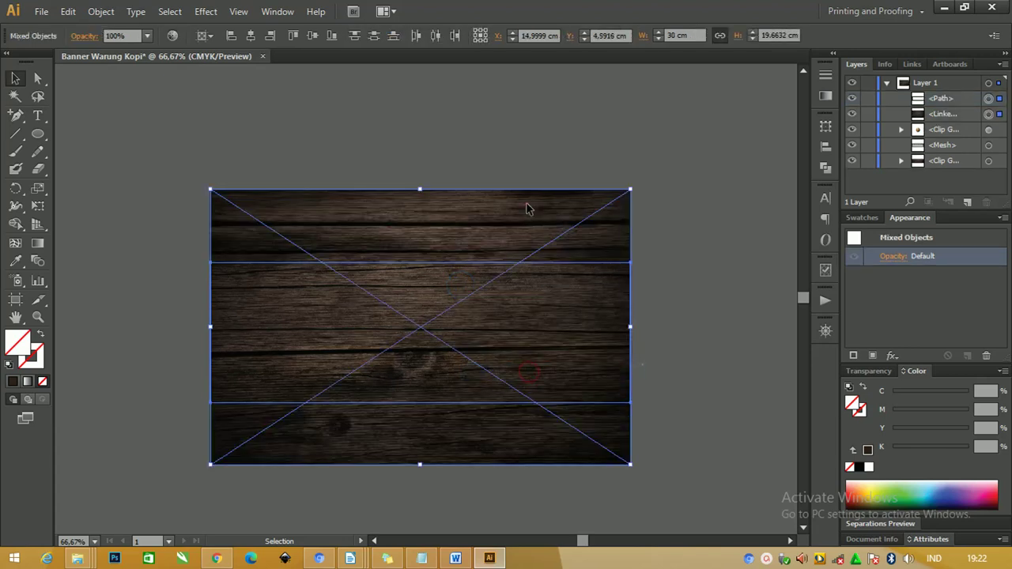
click(514, 154)
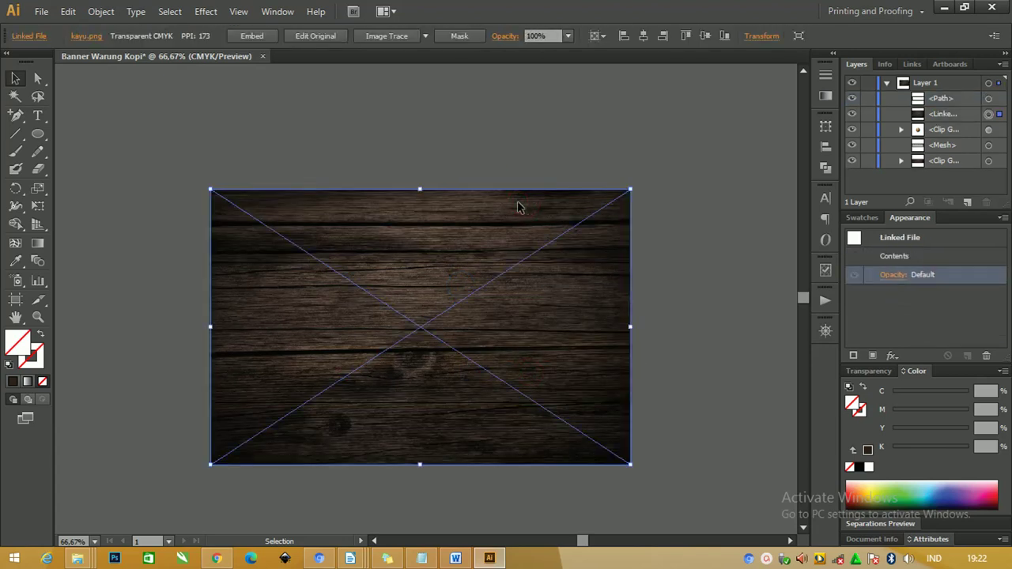
key(Delete)
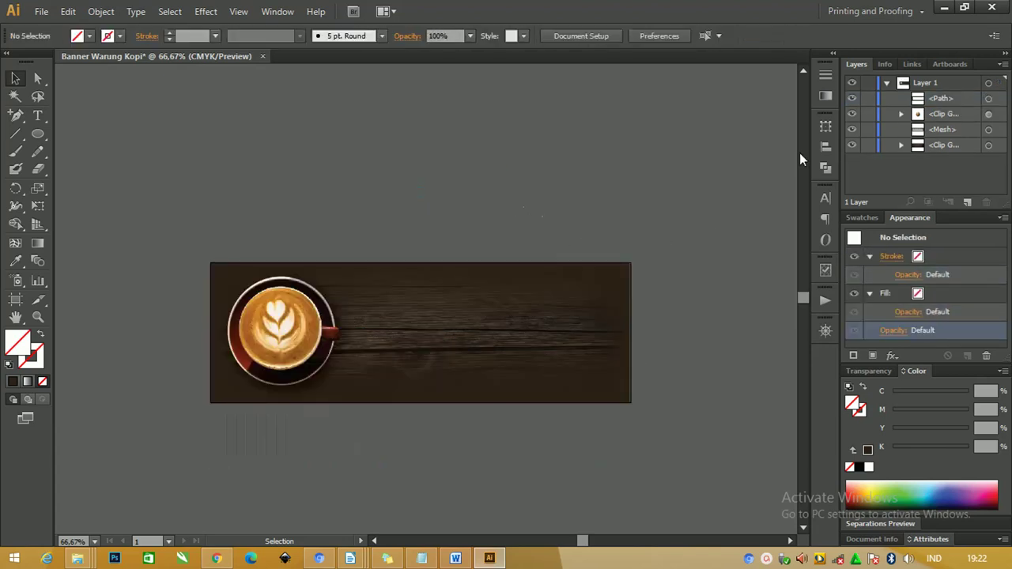
Give the top rectangle path no fill and a white stroke
click(988, 99)
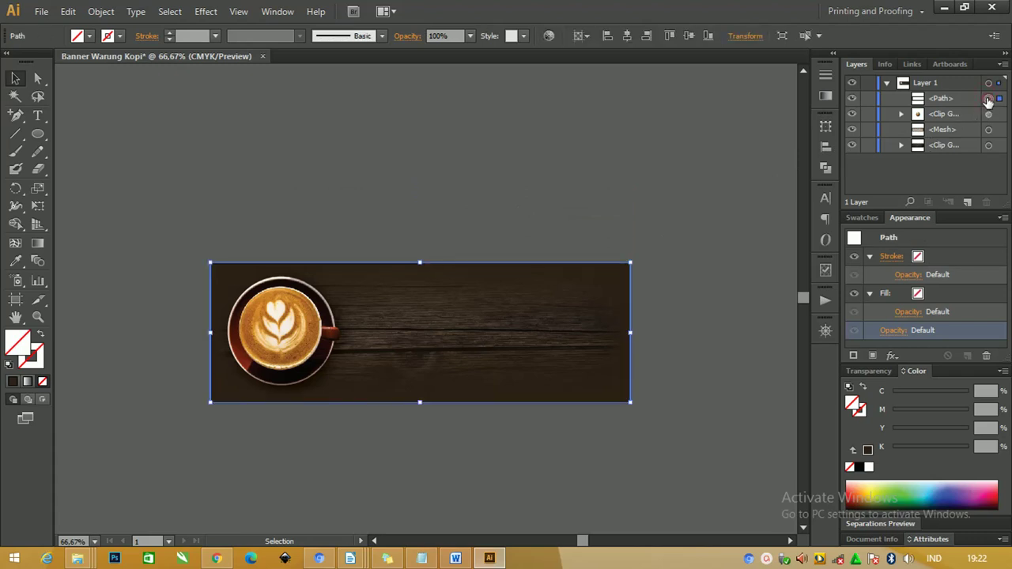
key(d)
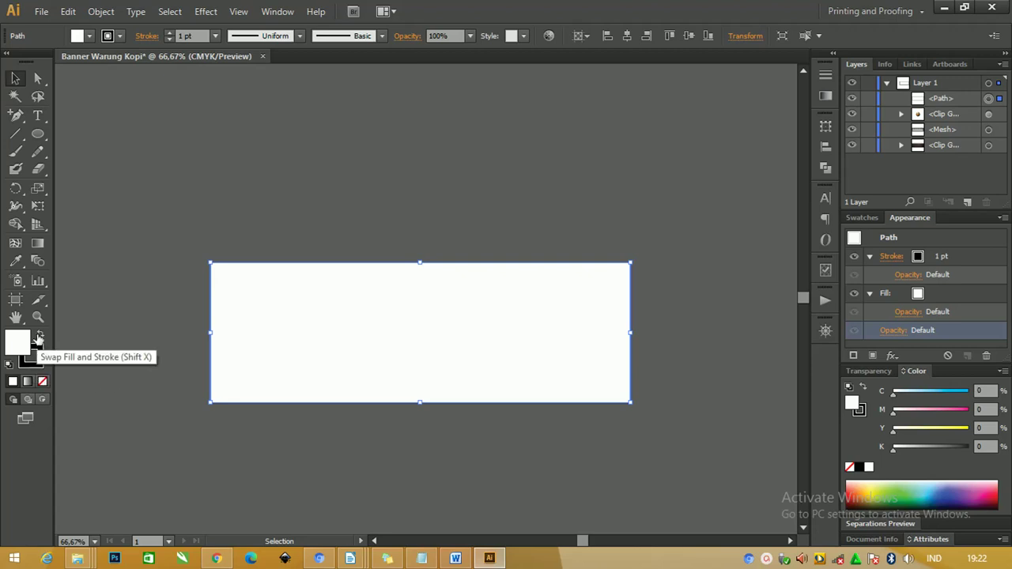
click(40, 338)
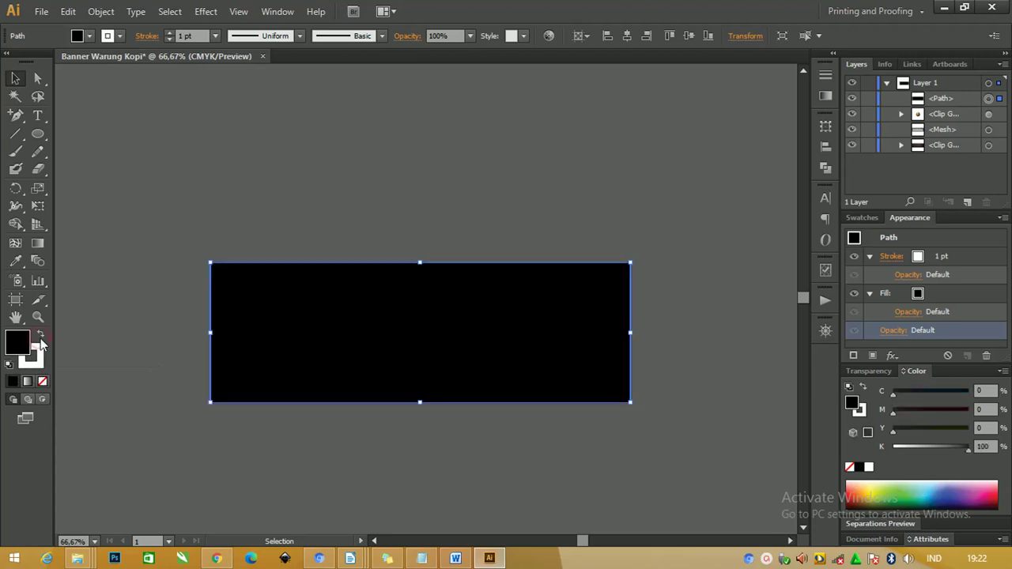
click(41, 381)
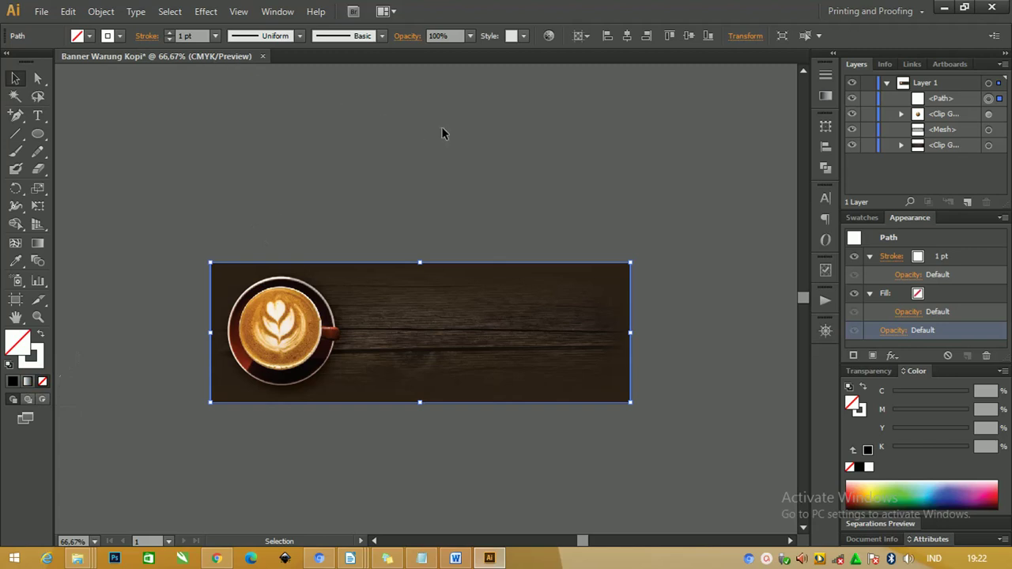
click(33, 364)
Set the white outline's stroke weight to 2 pt and view the banner at 100%
click(167, 33)
click(167, 33)
click(167, 33)
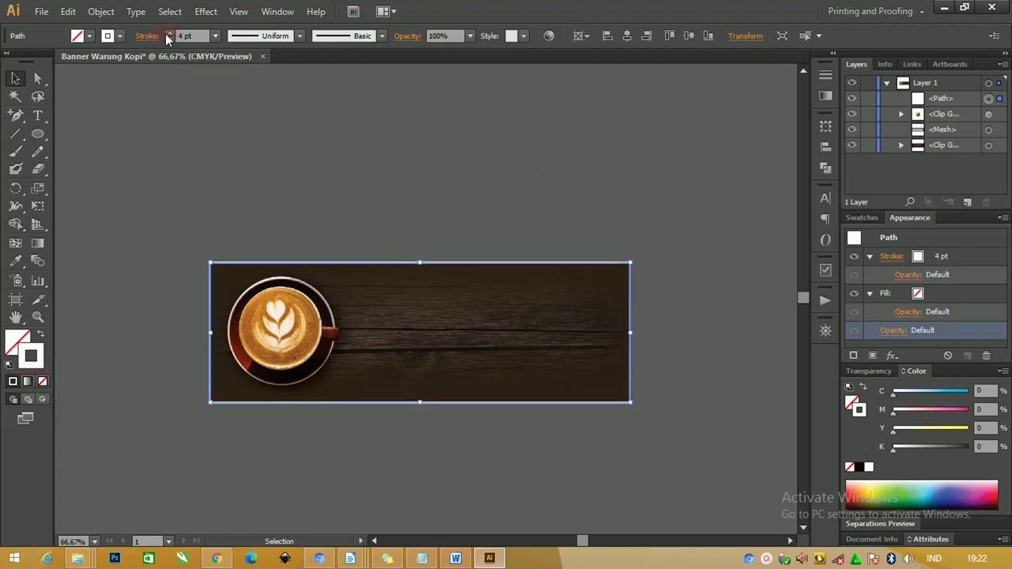
key(ctrl+1)
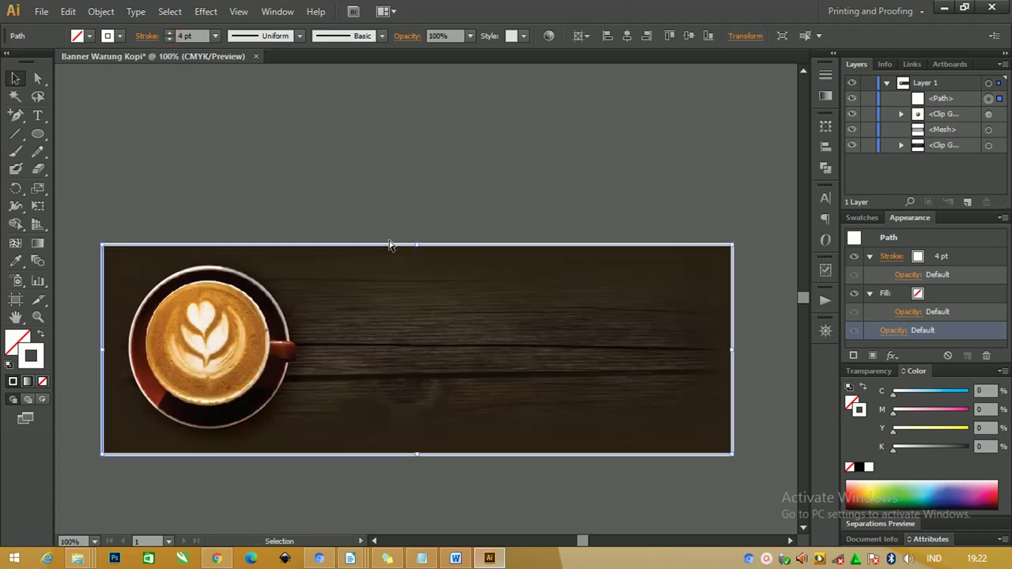
click(170, 39)
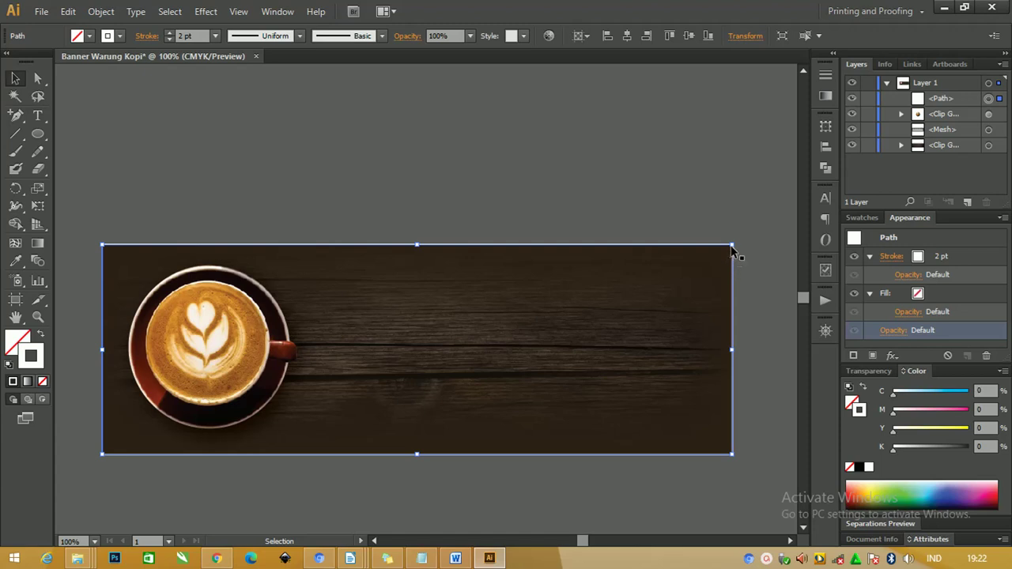
key(ctrl+shift+b)
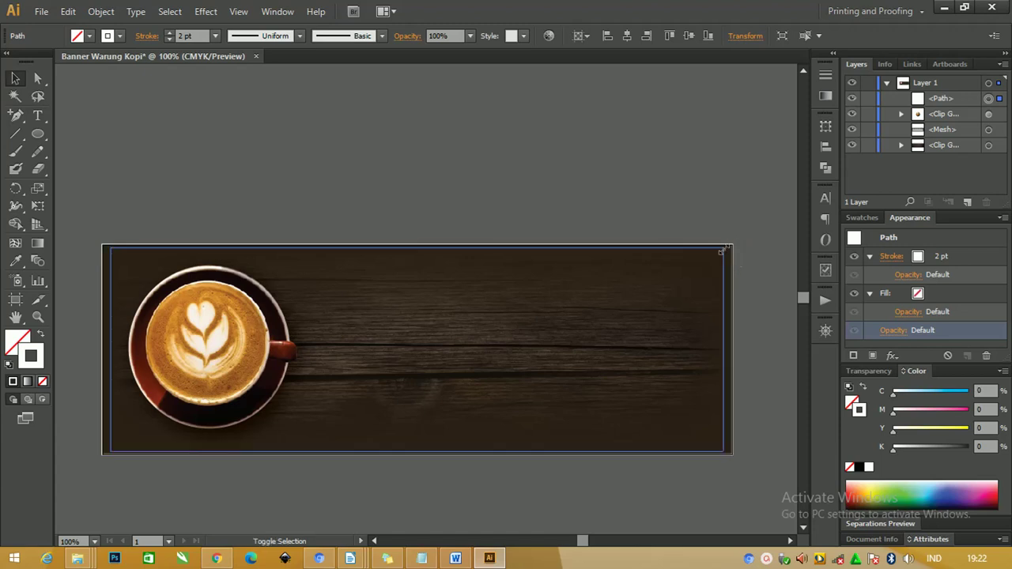
key(ctrl+shift+b)
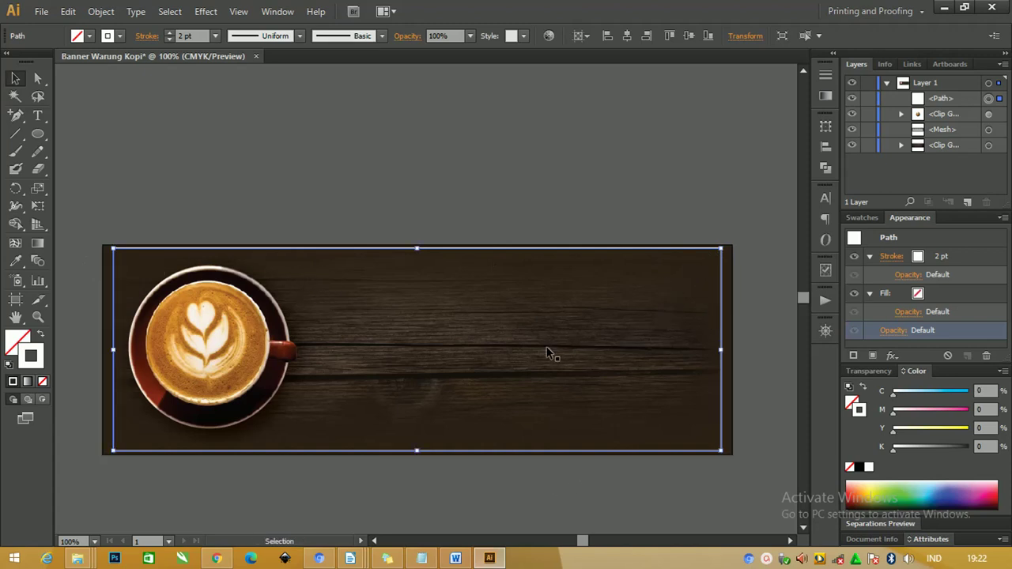
key(ctrl+z)
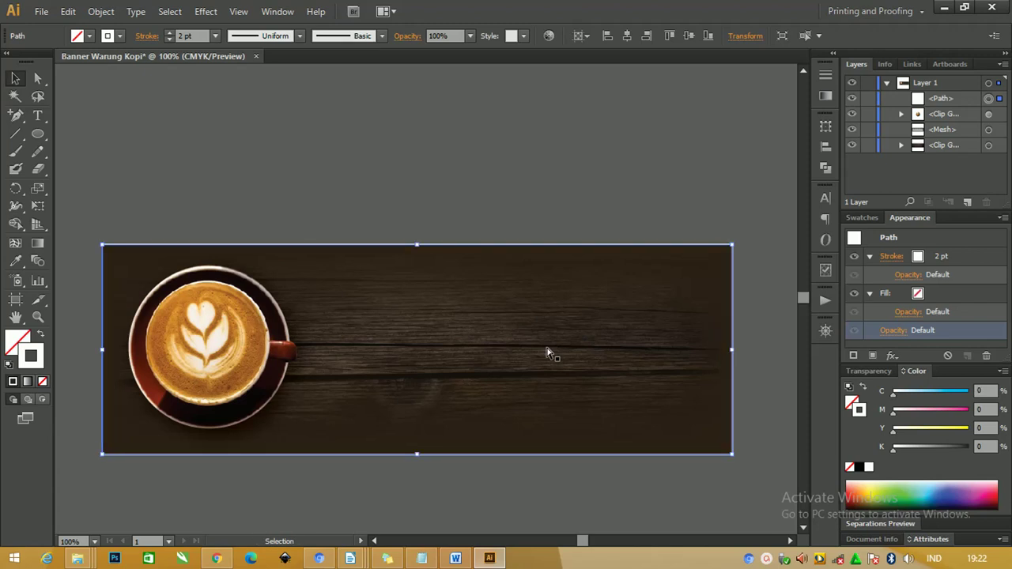
Apply an Offset Path effect of -0,2528 cm to inset the white frame
click(892, 355)
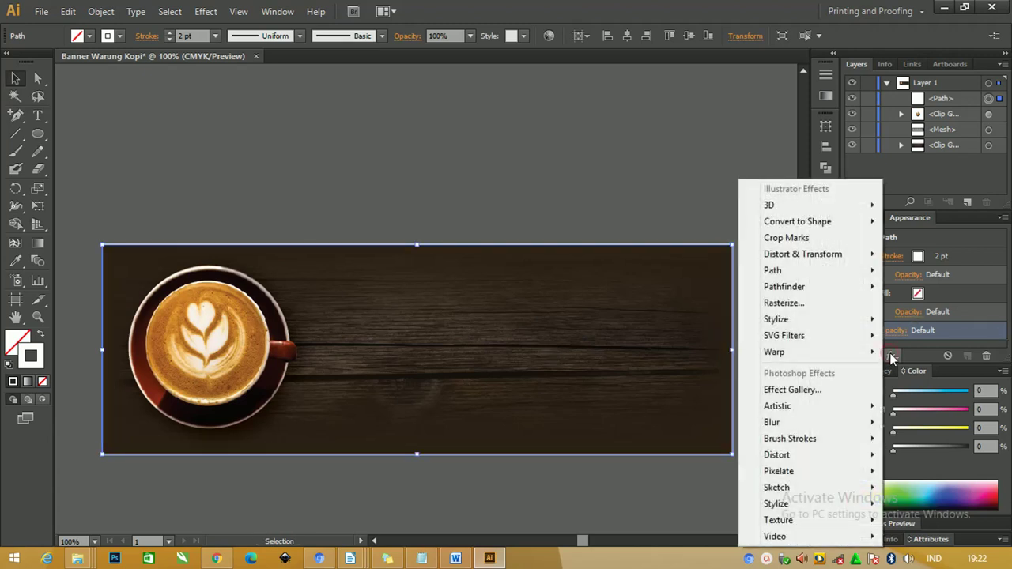
mouse_move(772, 271)
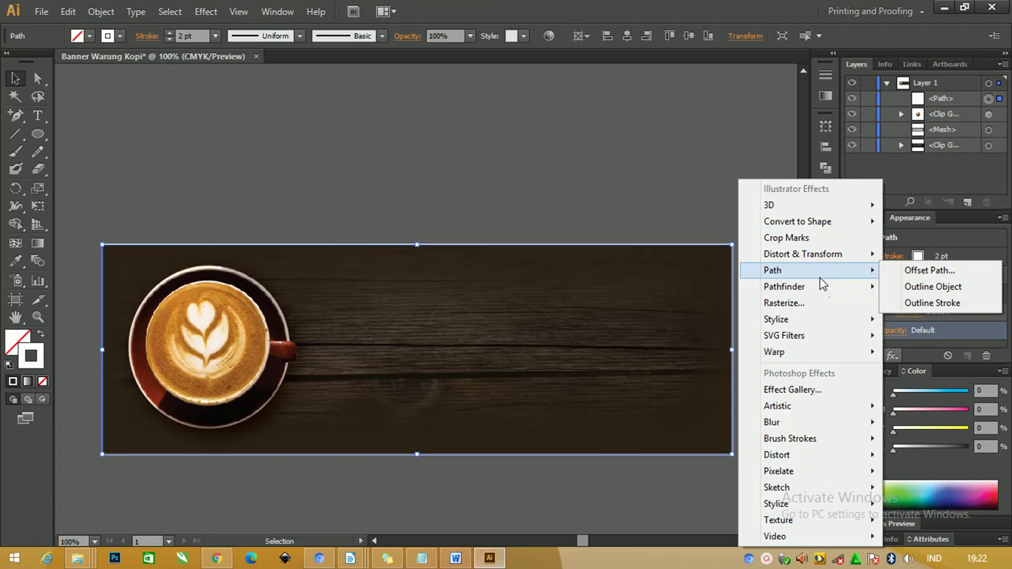
click(929, 270)
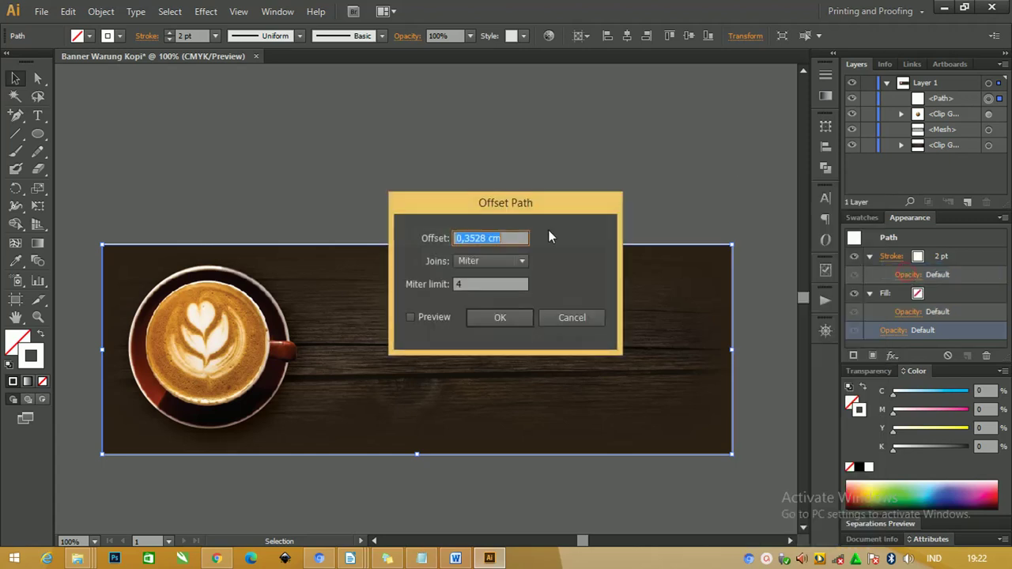
mouse_move(524, 212)
mouse_down()
mouse_move(585, 203)
mouse_move(592, 191)
mouse_up()
click(471, 301)
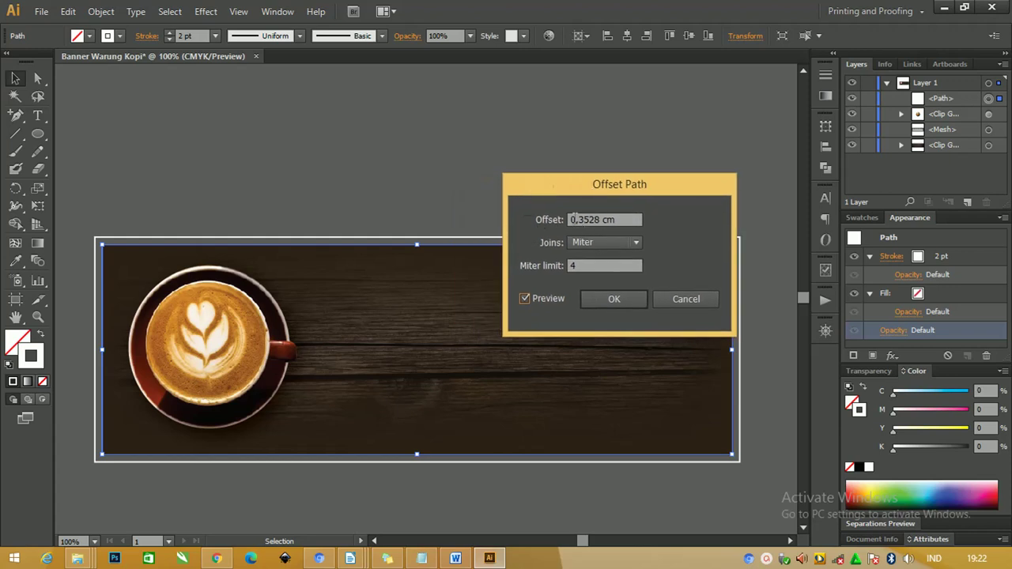
click(570, 220)
text(-0,)
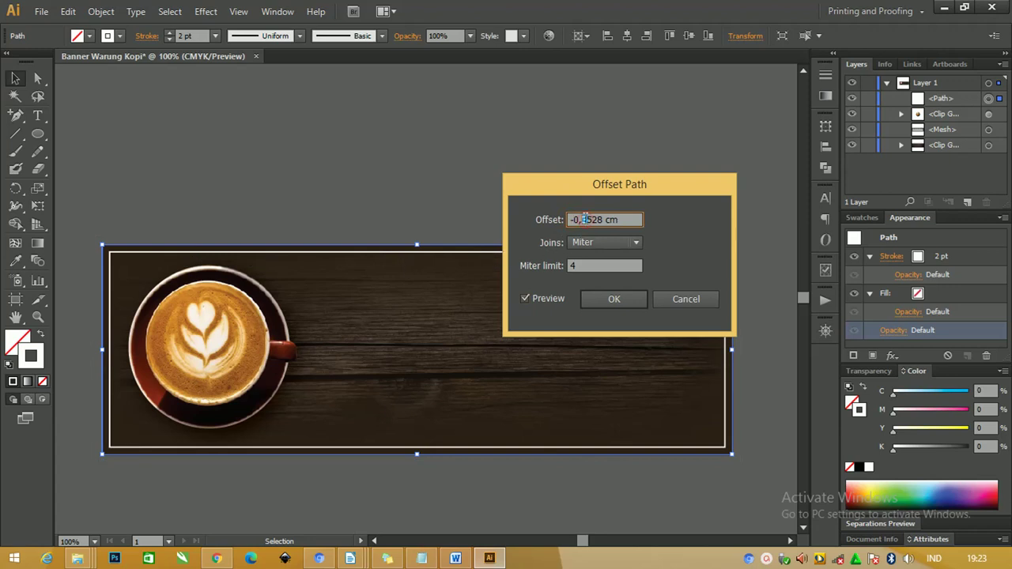
text(2)
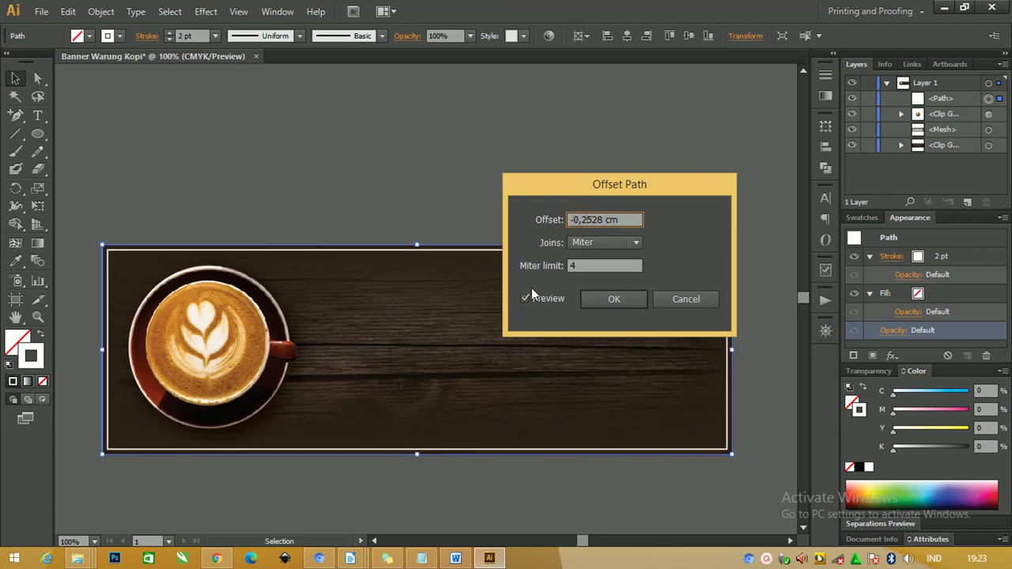
click(628, 297)
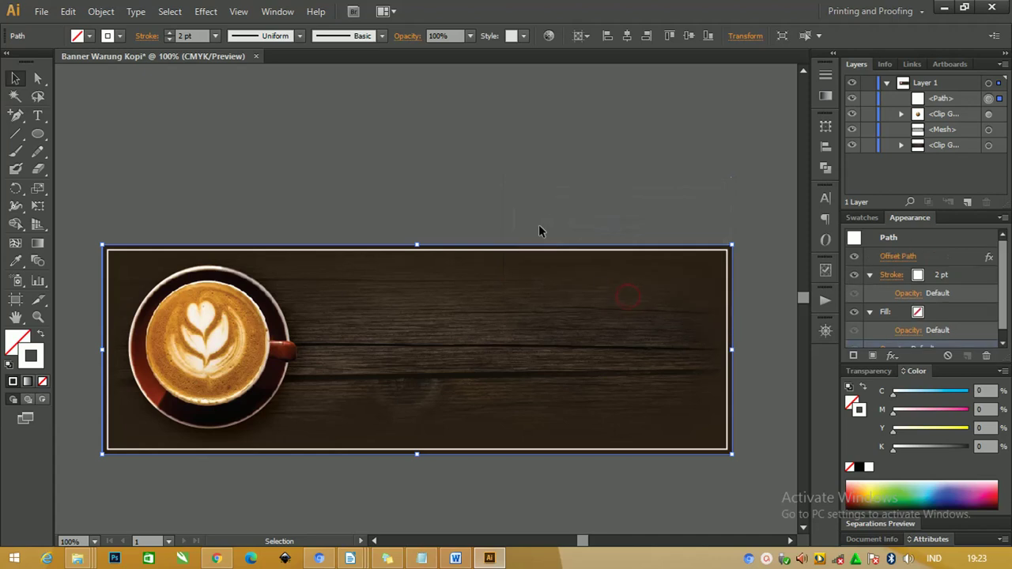
click(539, 203)
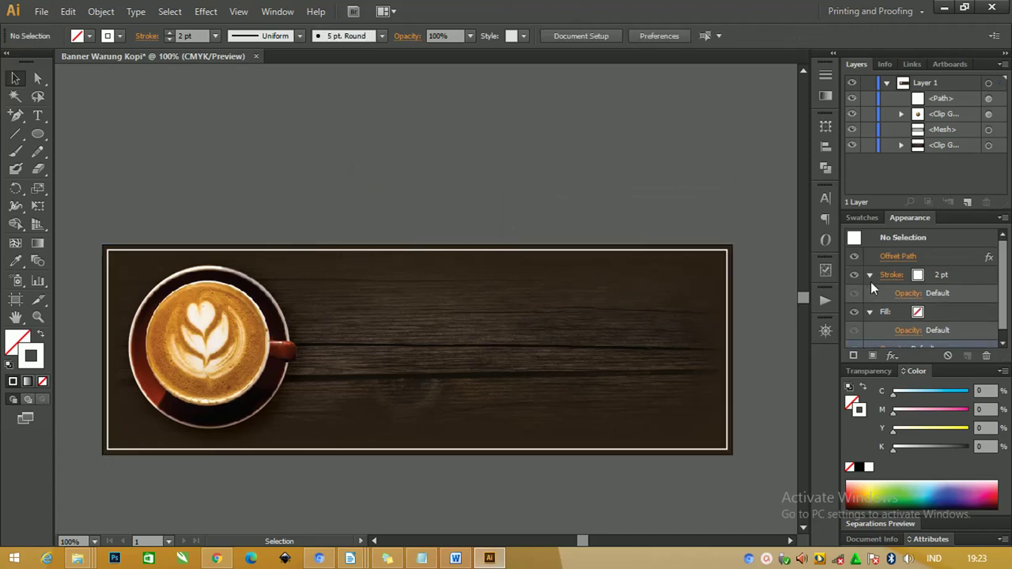
Group all the banner artwork and lock the group
drag(645, 184, 175, 494)
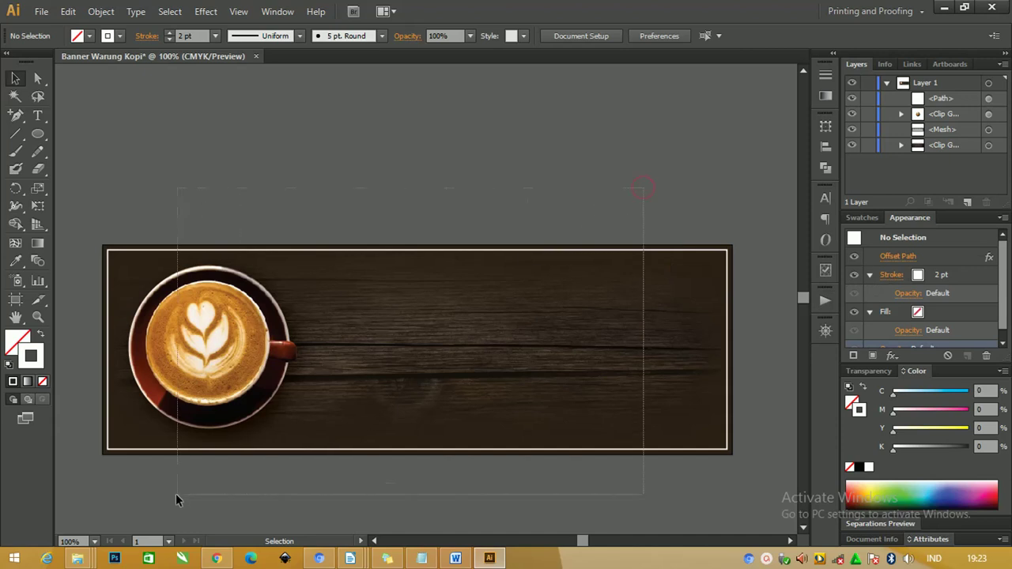
right_click(194, 385)
click(234, 455)
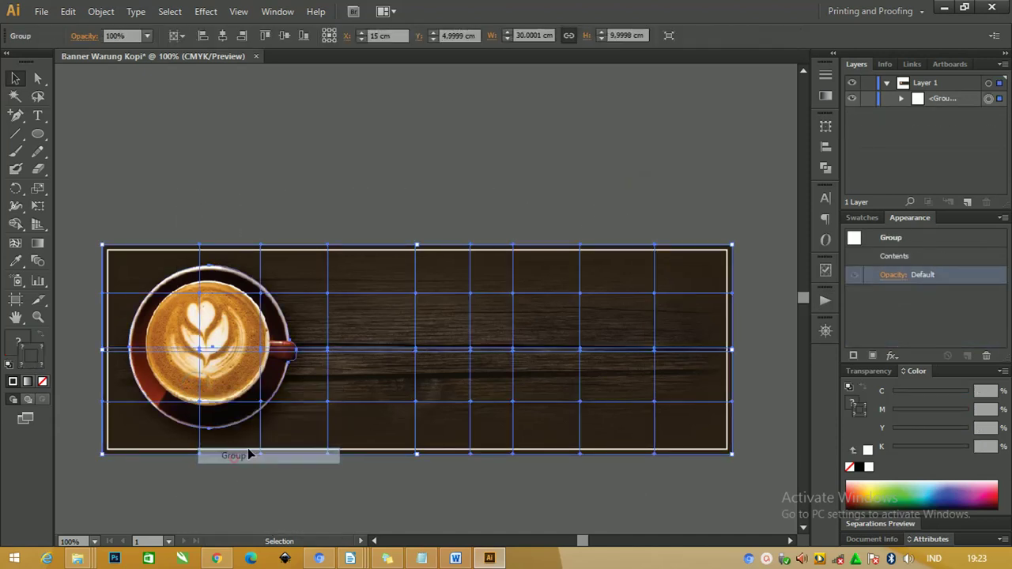
click(868, 98)
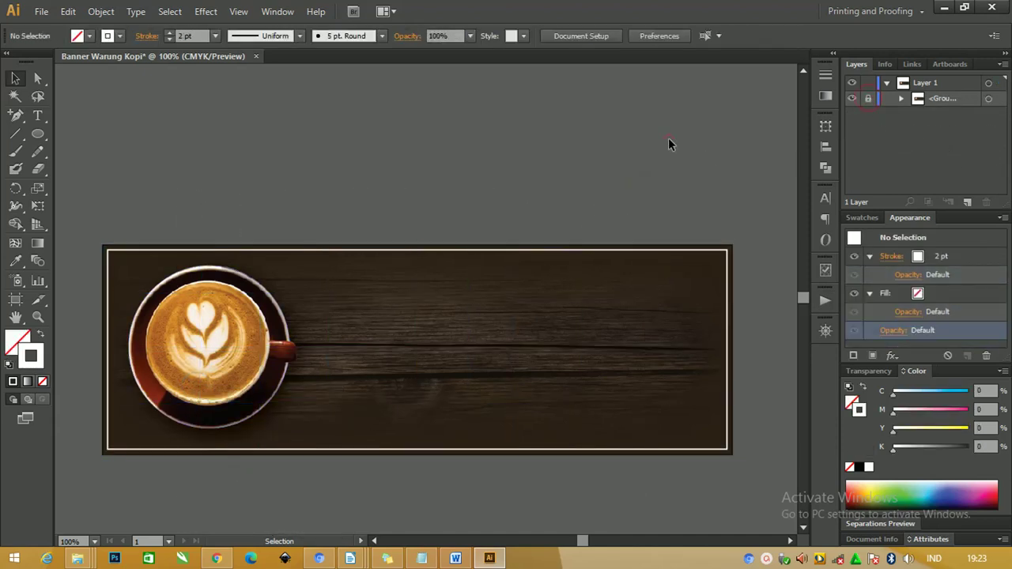
From File Explorer, open Banner Warung Kopi 5.svg with Adobe Illustrator CS6
key(alt+Tab)
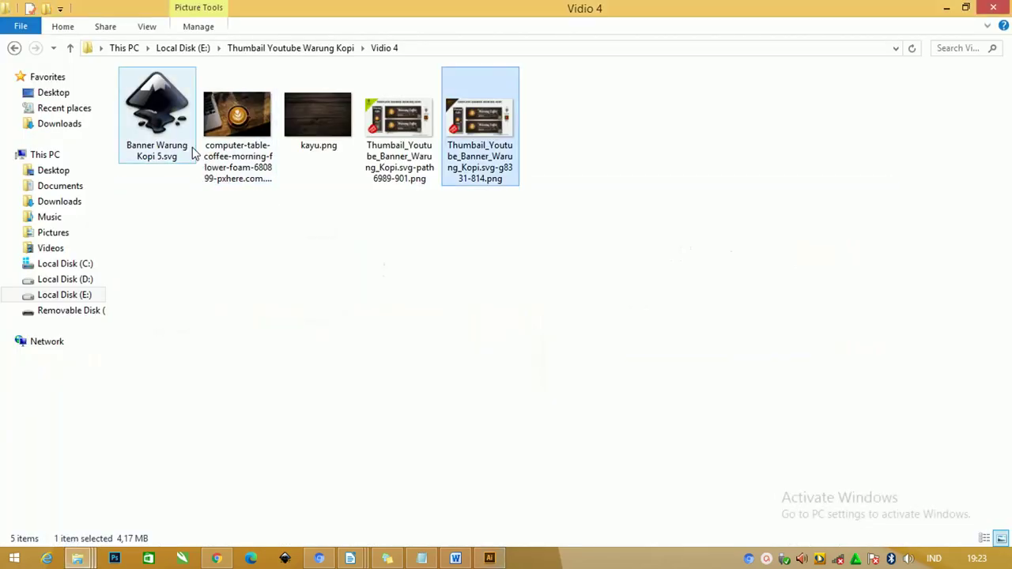
right_click(177, 127)
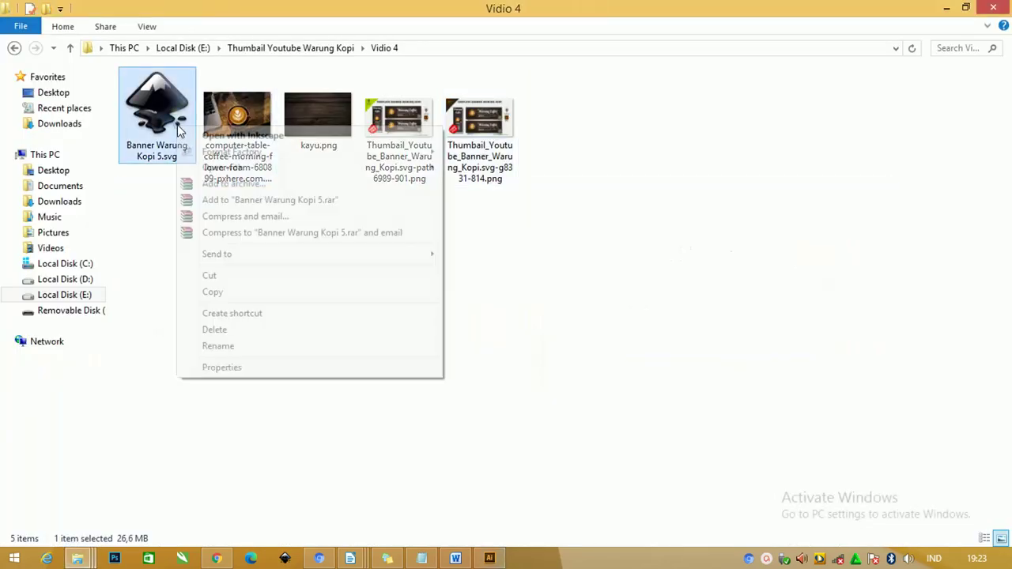
click(284, 168)
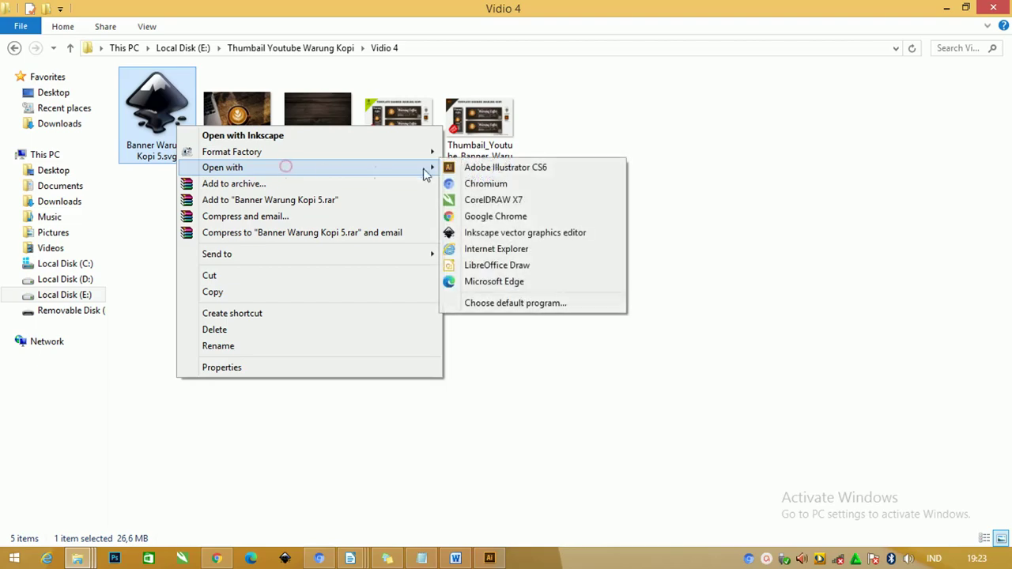
click(484, 171)
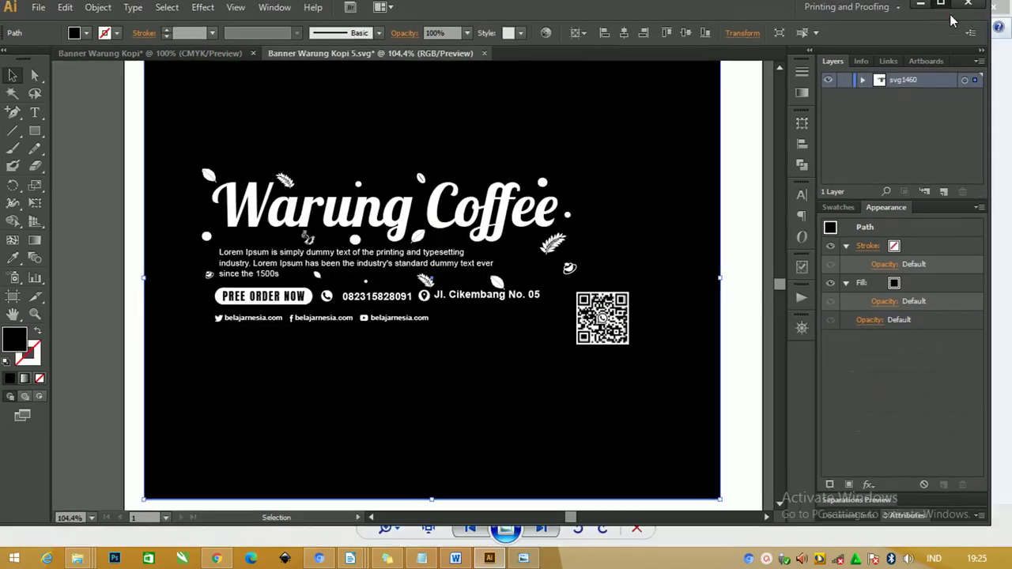
Maximize the window and select the leaves, phone icons, address text and black background in turn
click(953, 15)
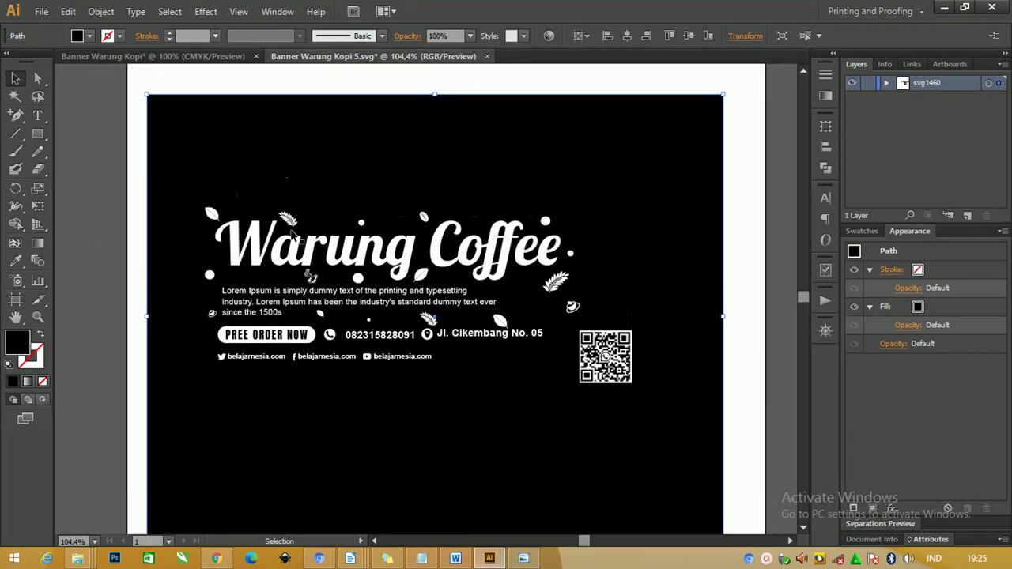
click(288, 219)
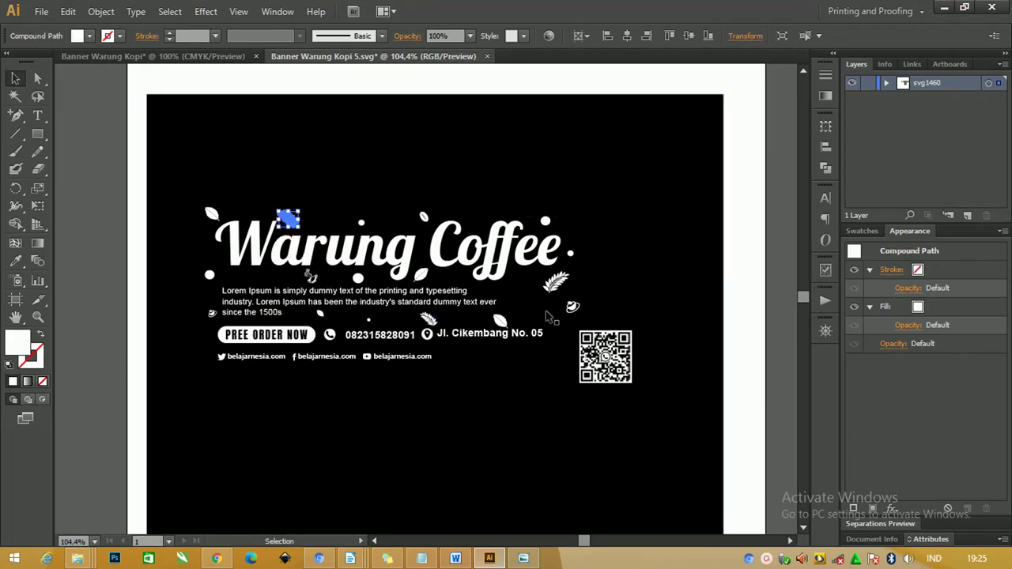
click(428, 319)
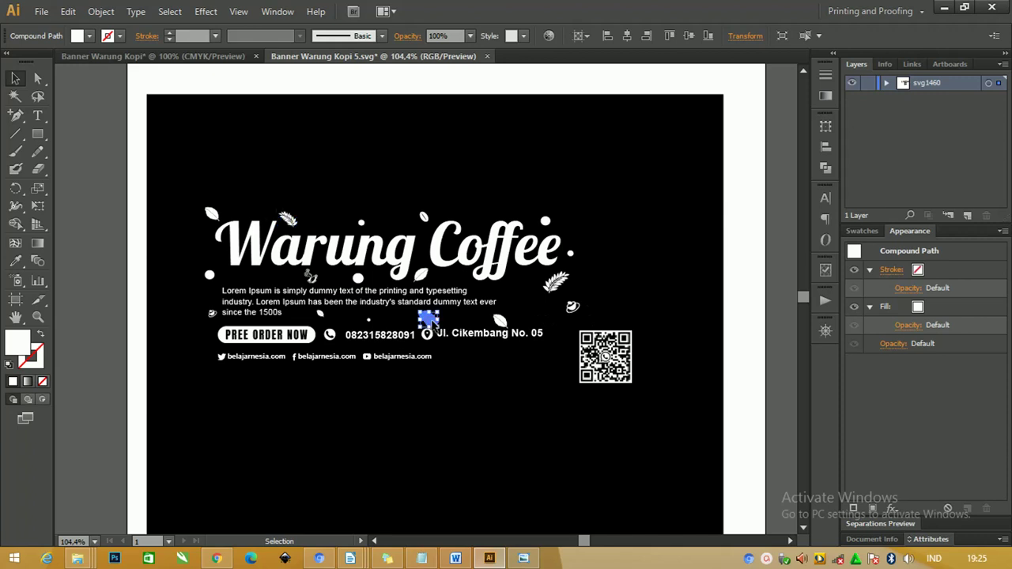
click(389, 339)
click(329, 337)
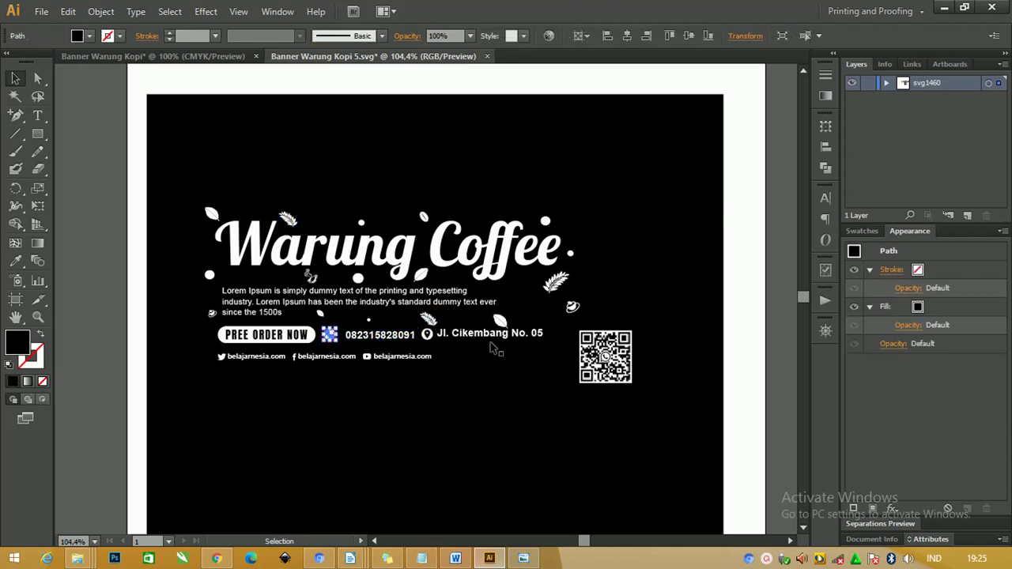
click(502, 336)
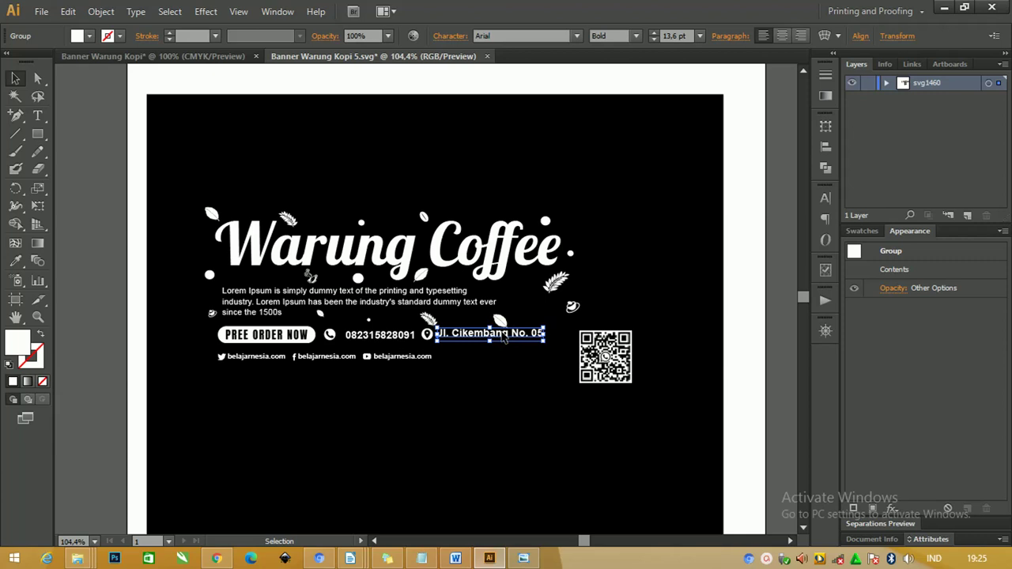
click(455, 175)
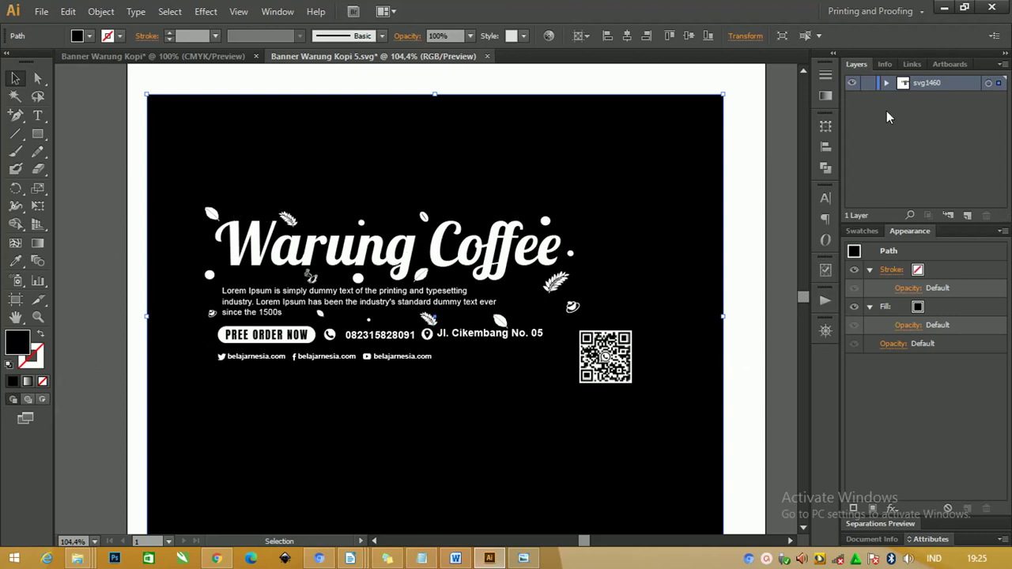
Lock the black background in the Layers panel, then marquee-select all title, contact, icon and QR artwork
click(885, 83)
drag(1002, 91, 1002, 194)
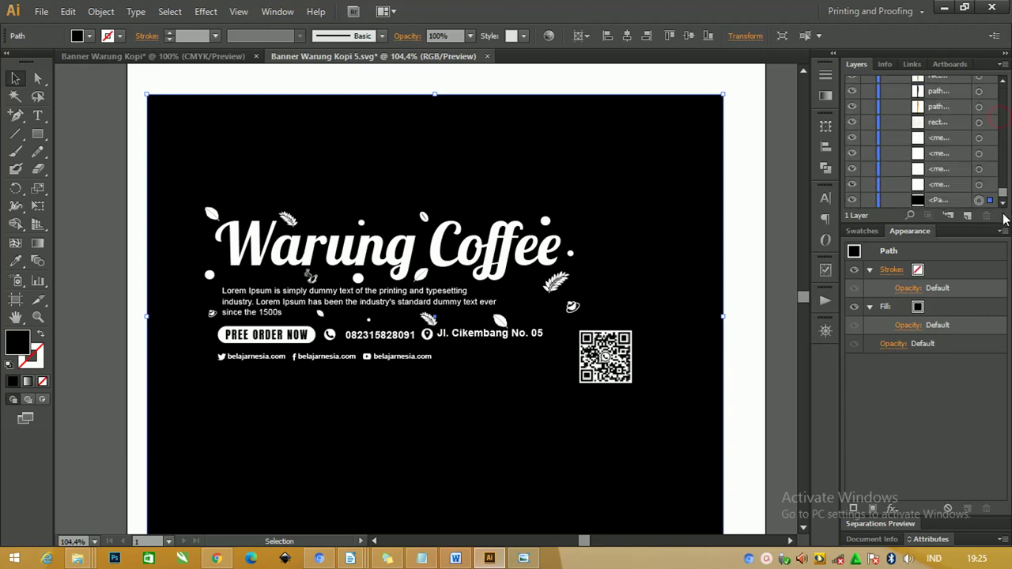
click(750, 279)
drag(747, 387, 166, 196)
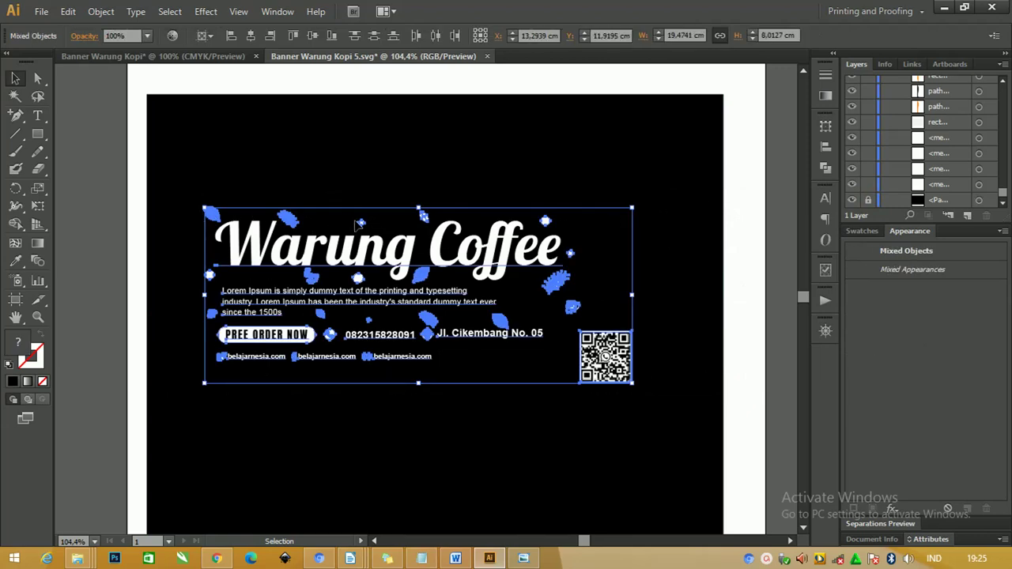
Paste the title, contact text, icons and QR code into Banner Warung Kopi, placed right of the cup
key(a)
key(v)
click(218, 60)
key(ctrl+v)
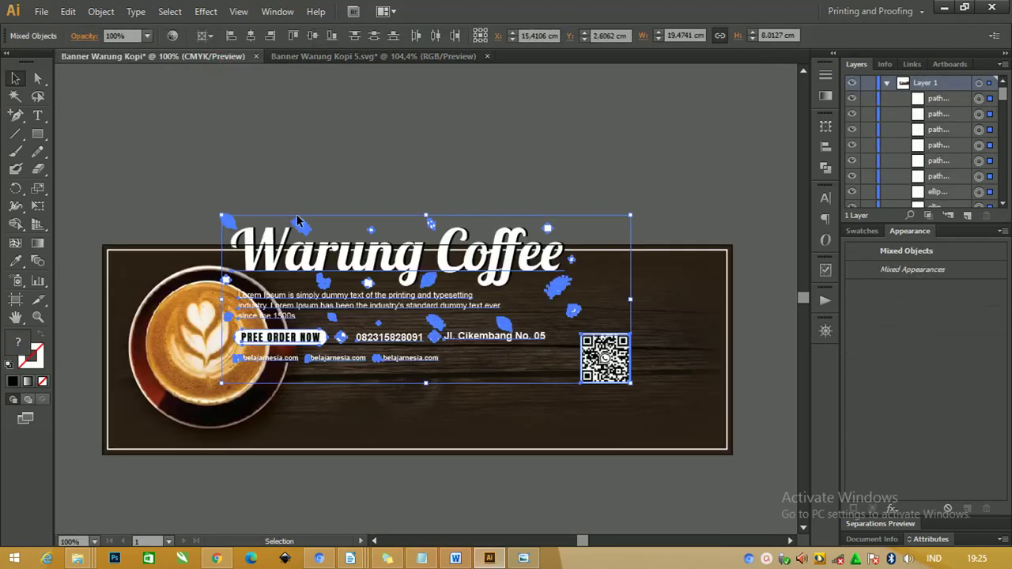
mouse_move(293, 229)
mouse_down()
mouse_move(342, 274)
mouse_move(371, 278)
mouse_up()
click(388, 207)
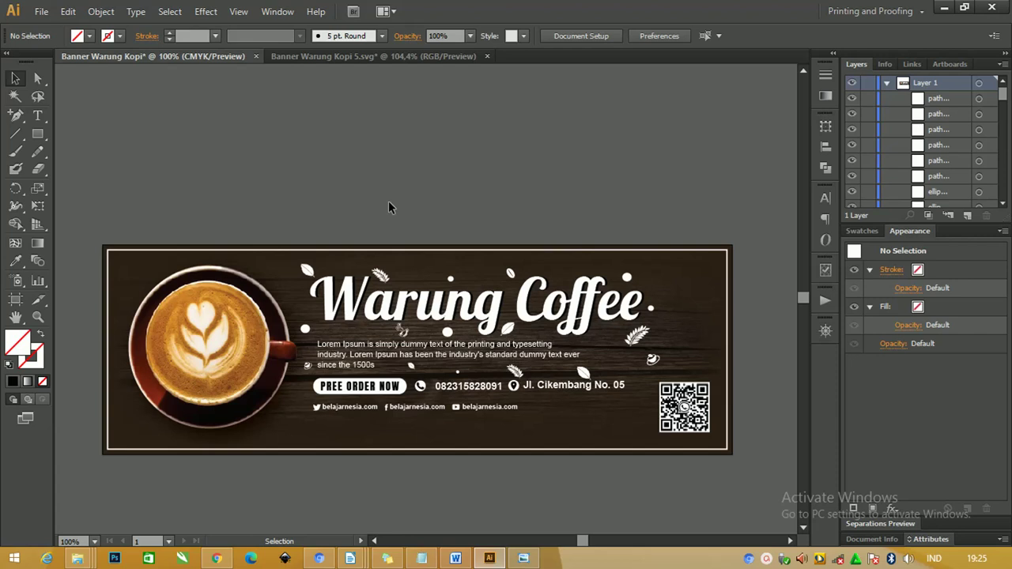
click(37, 116)
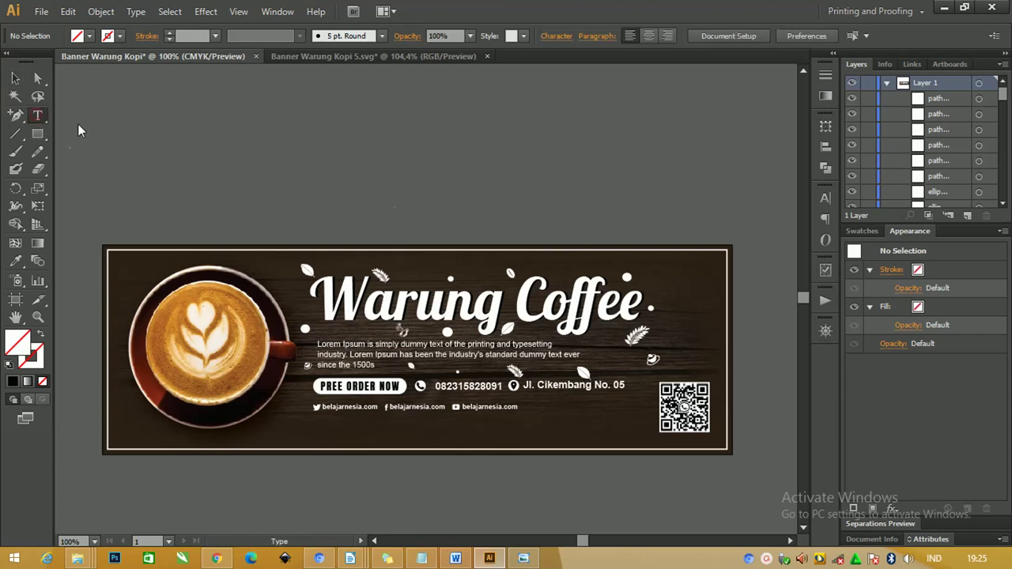
Select and zoom in on the small leaf above the title, then zoom back out to the banner
click(10, 80)
click(379, 275)
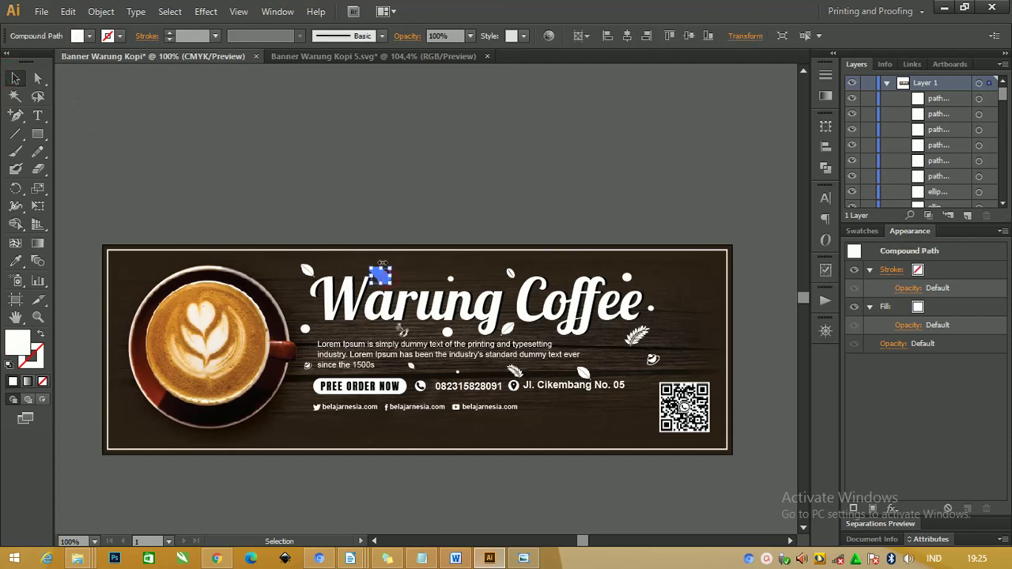
click(438, 205)
click(384, 275)
key(z)
drag(391, 320, 415, 340)
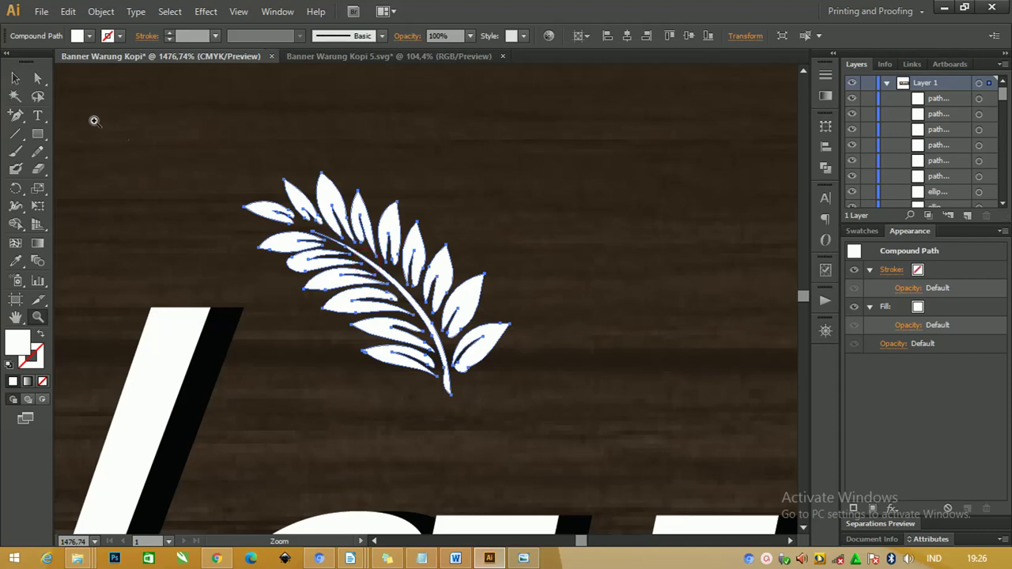
click(15, 78)
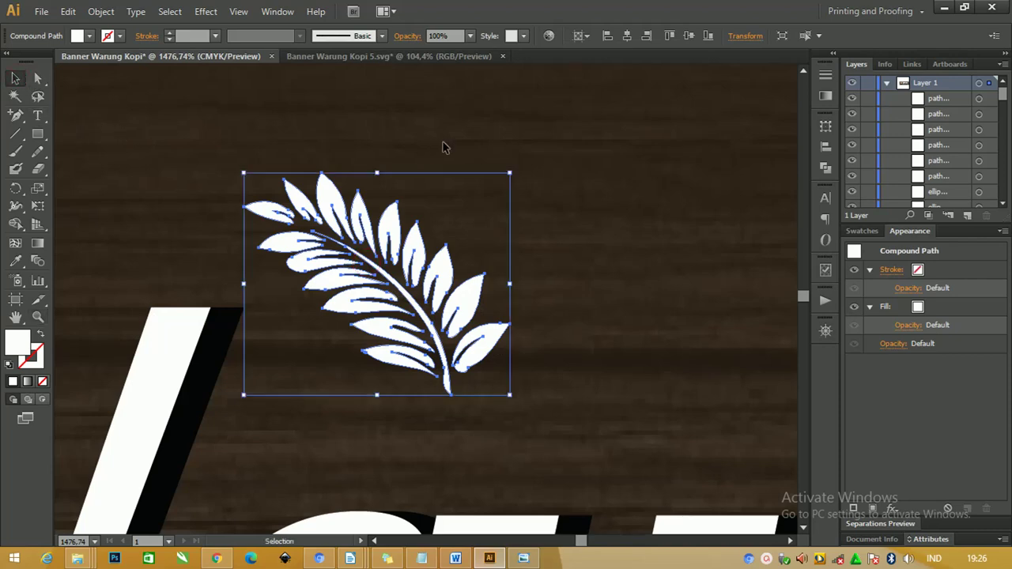
key(ctrl+1)
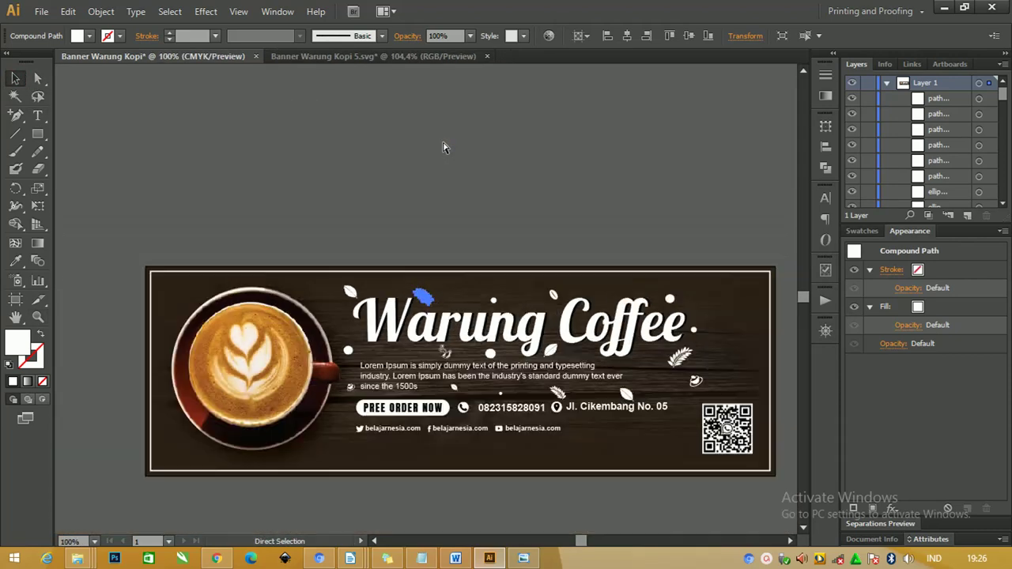
key(z)
key(ctrl+minus)
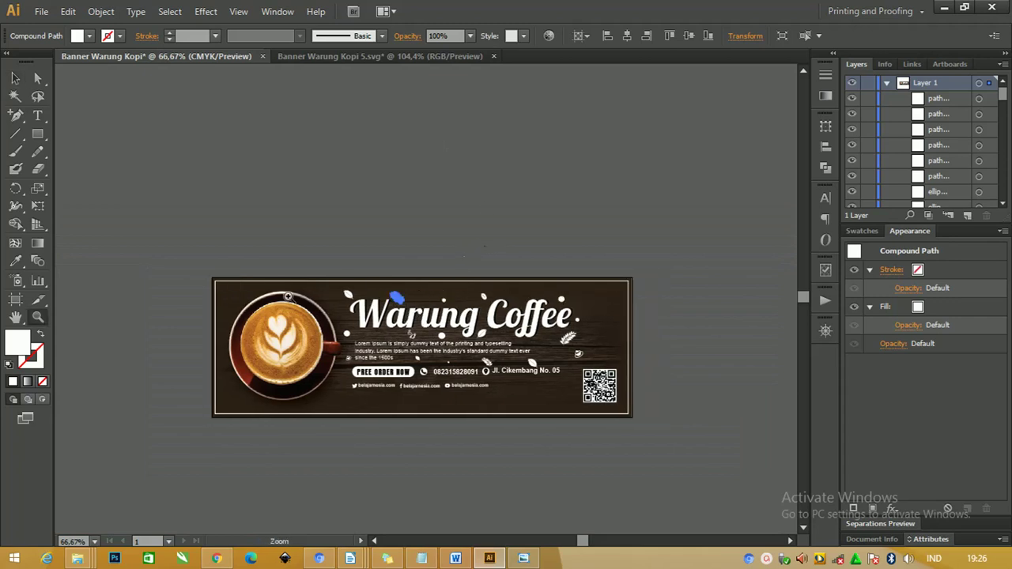
drag(211, 279, 633, 439)
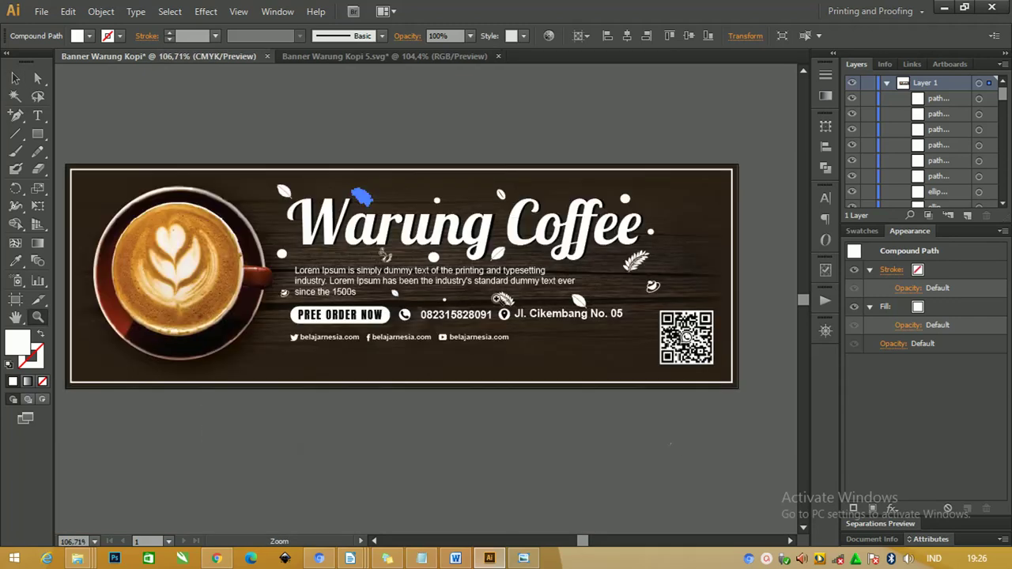
Marquee-select the belajarnesia.com social links row and scale it up to span wider
click(15, 78)
click(704, 328)
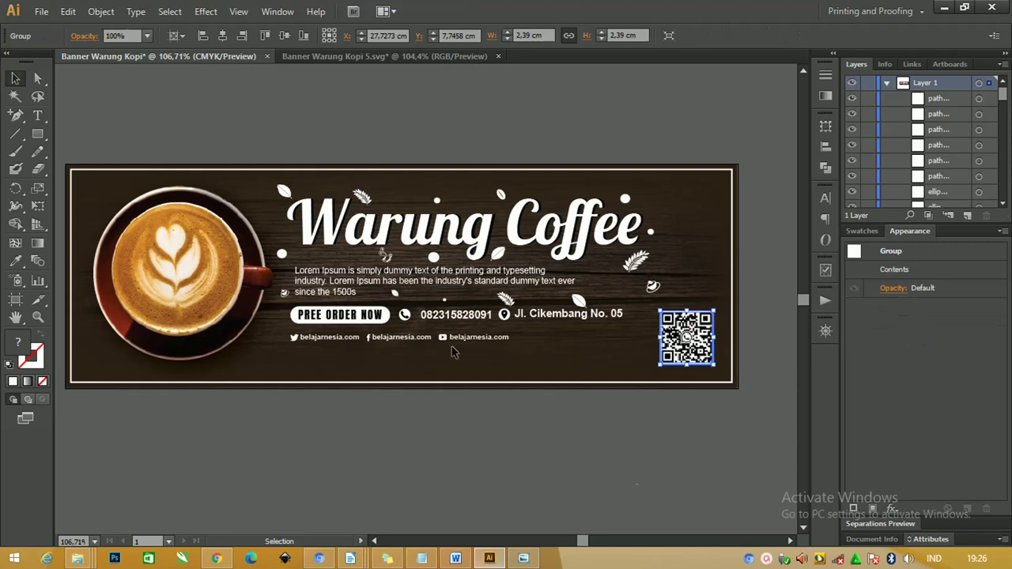
click(472, 340)
click(465, 410)
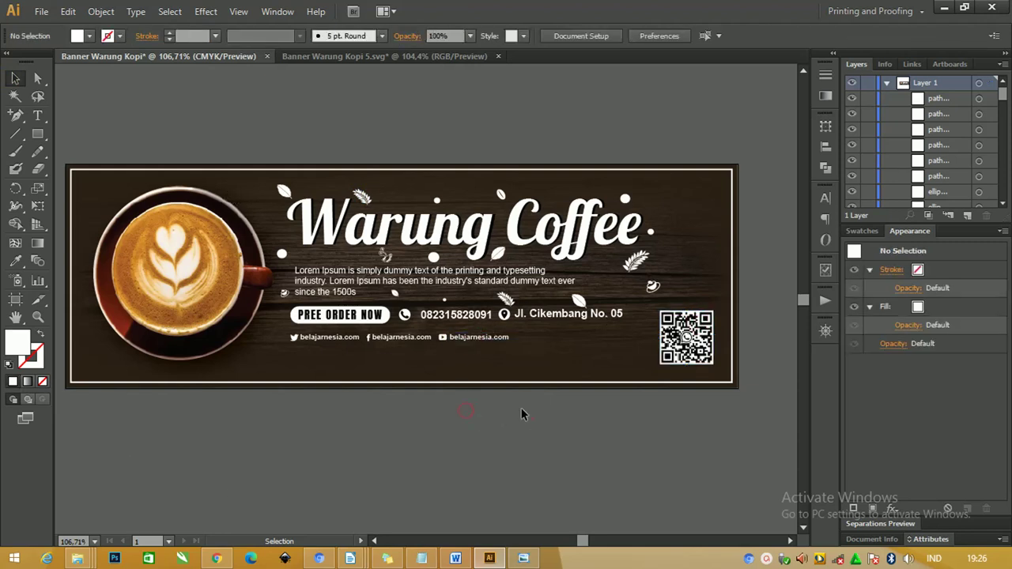
mouse_move(521, 408)
mouse_down()
mouse_move(289, 332)
mouse_move(308, 362)
mouse_up()
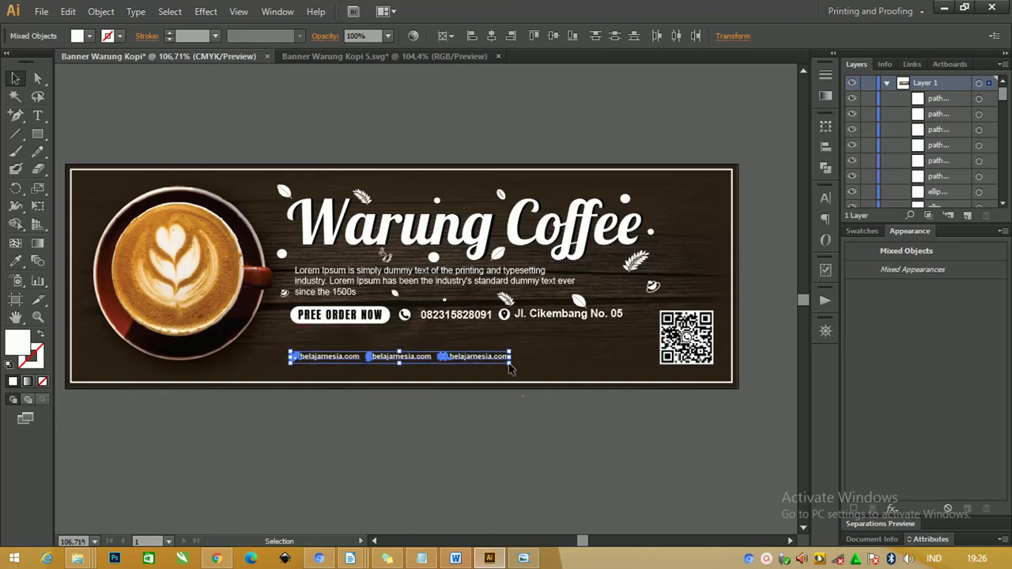
drag(510, 365, 582, 372)
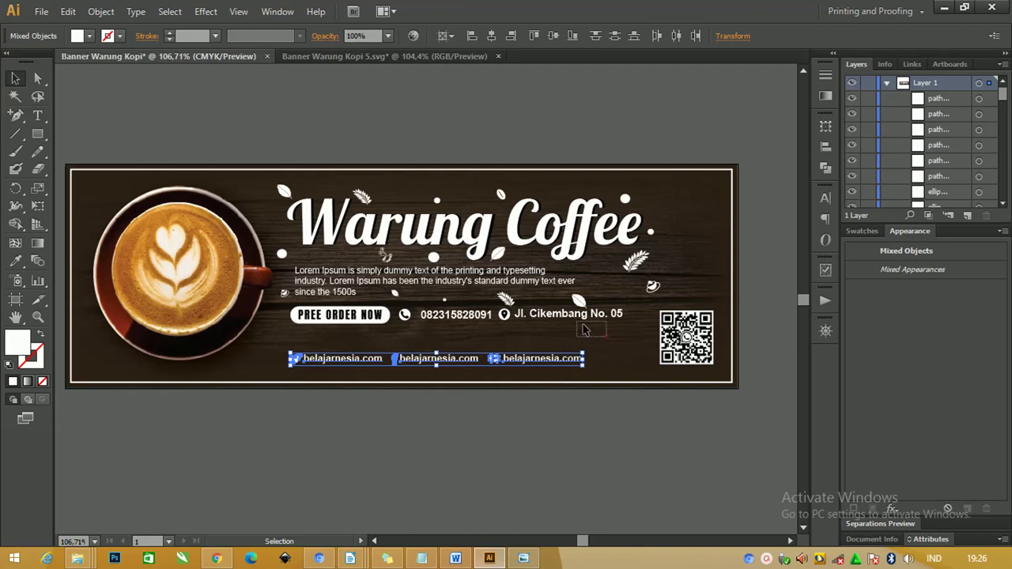
click(328, 188)
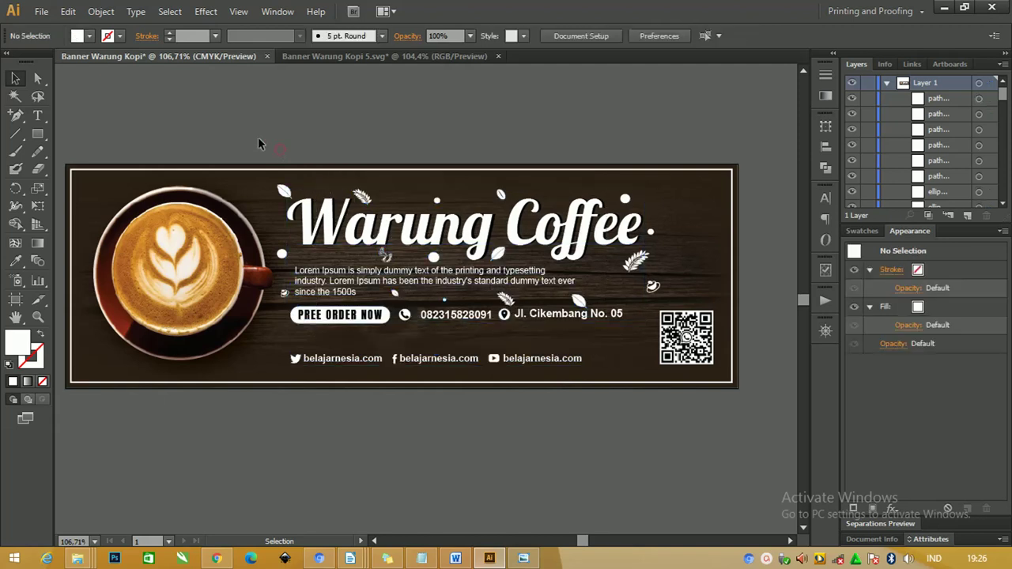
Move the title, description, order button, contact line and leaves down slightly
drag(261, 139, 654, 326)
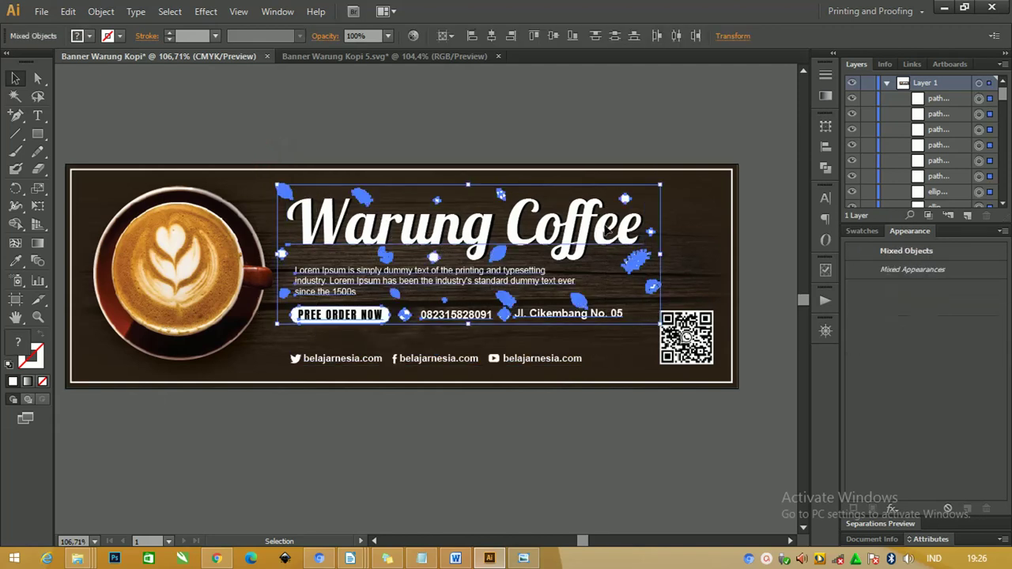
drag(605, 229, 605, 246)
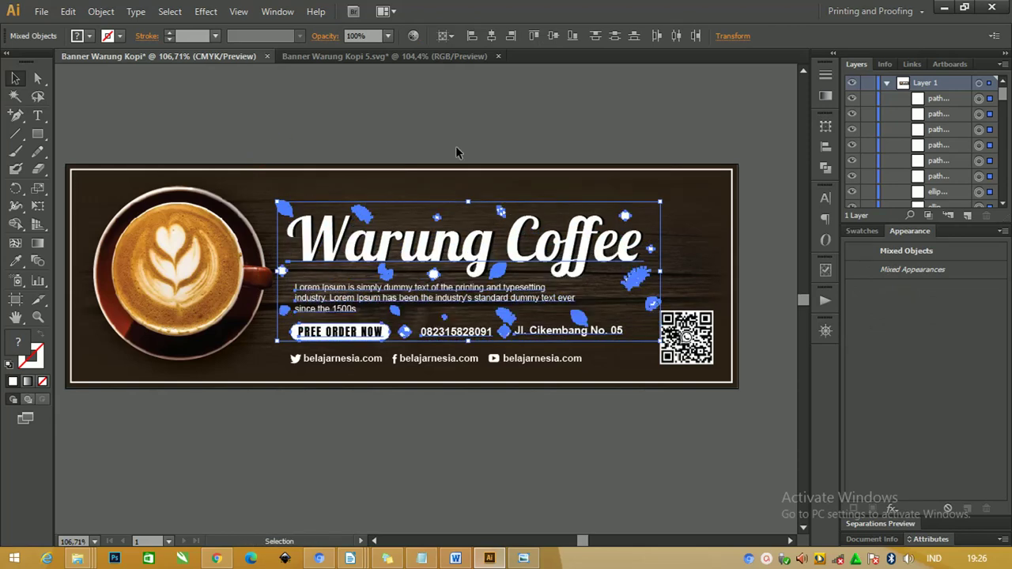
click(439, 247)
Enter Isolation Mode on the Warung Coffee title, select its text, then exit and deselect
double_click(439, 247)
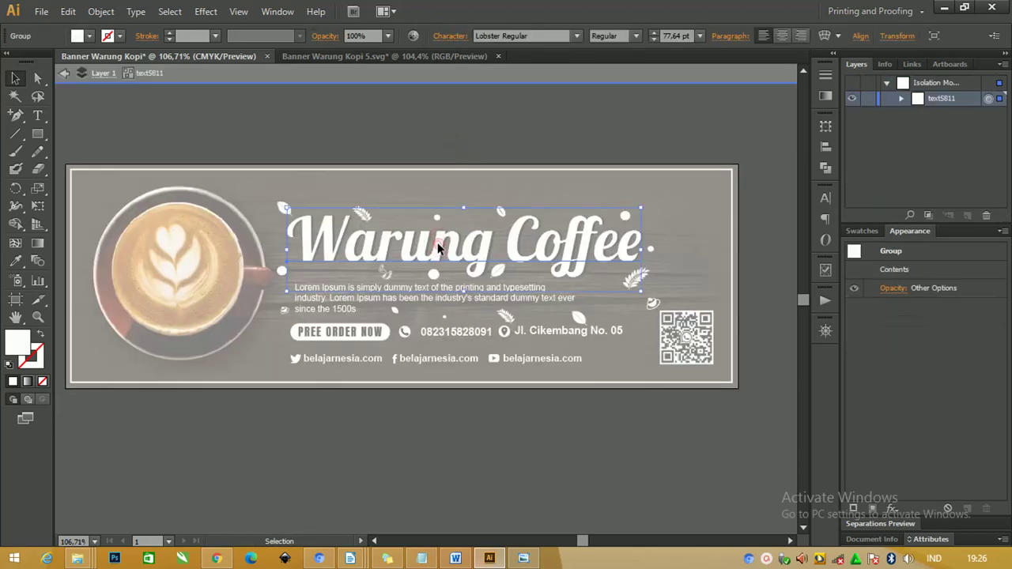
double_click(441, 249)
key(ctrl+a)
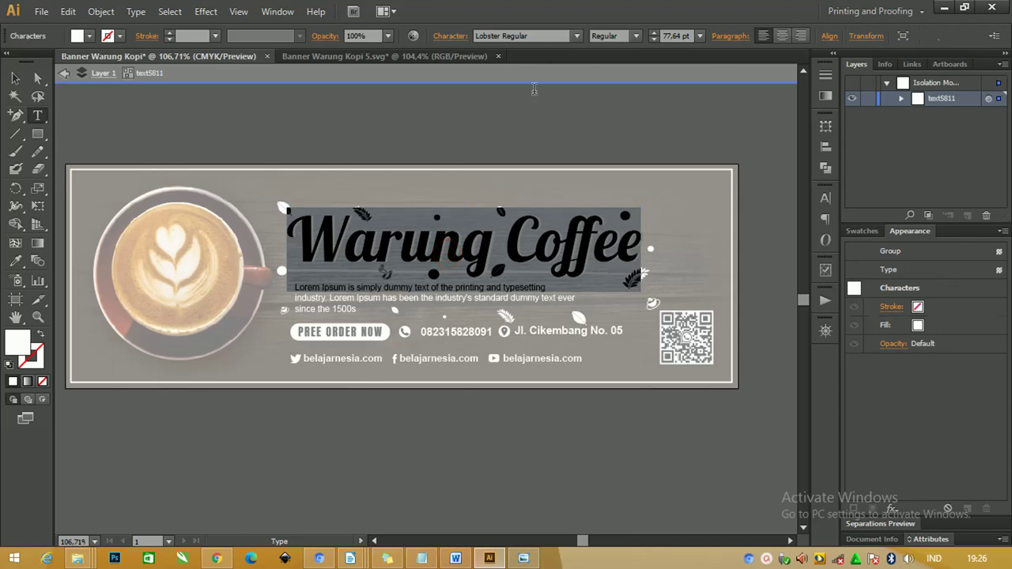
click(15, 77)
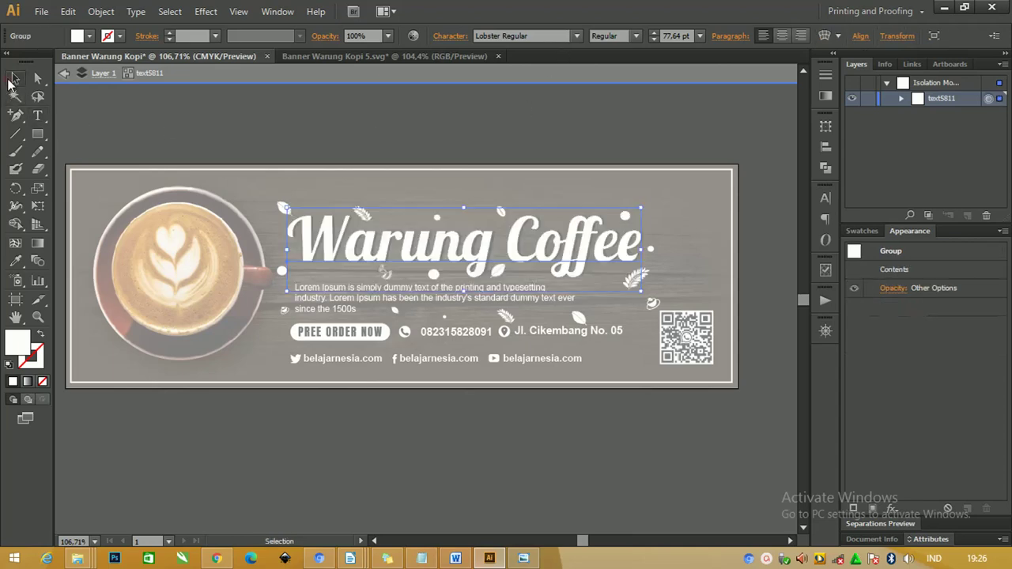
double_click(321, 144)
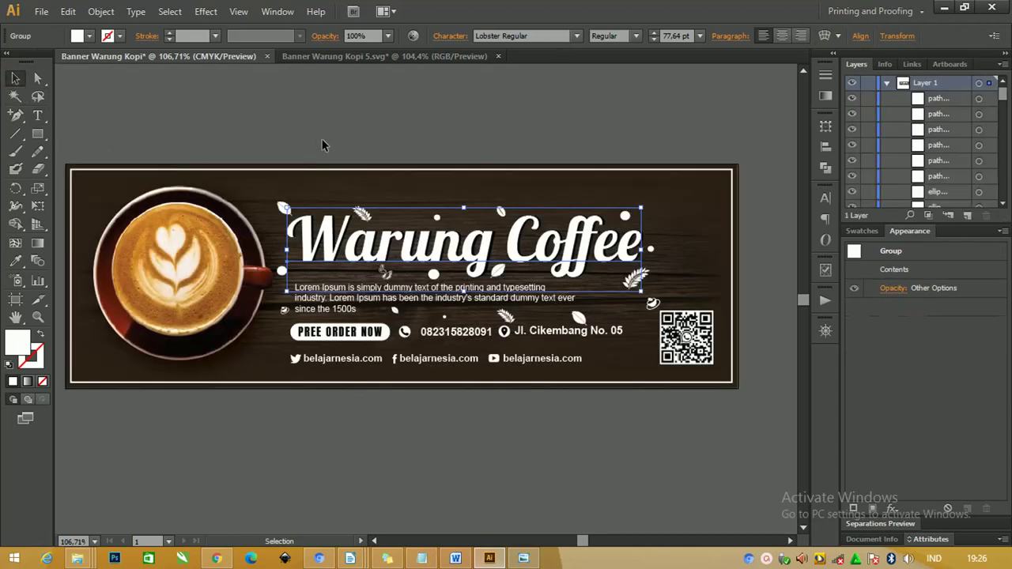
click(385, 126)
drag(347, 180, 362, 186)
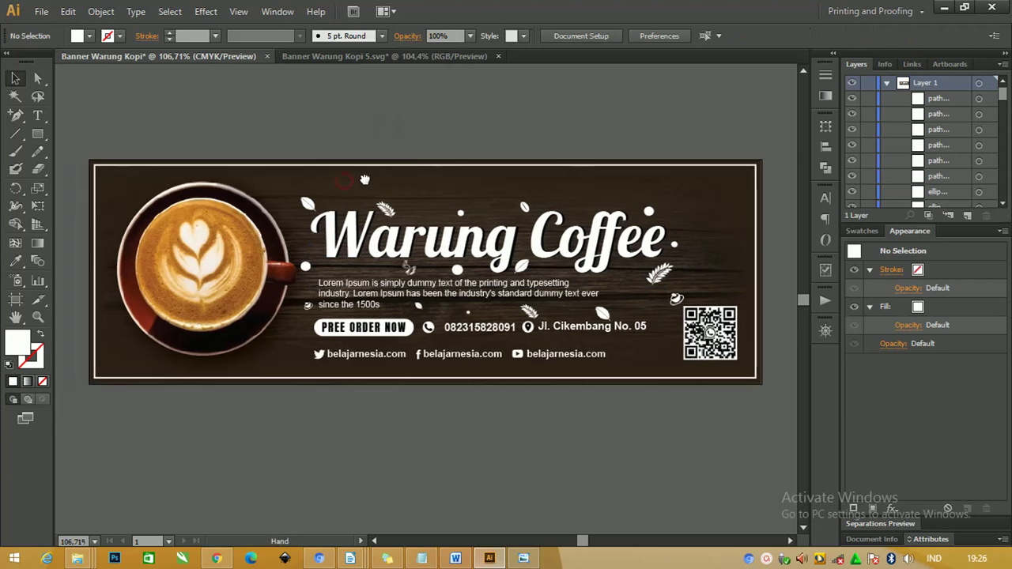